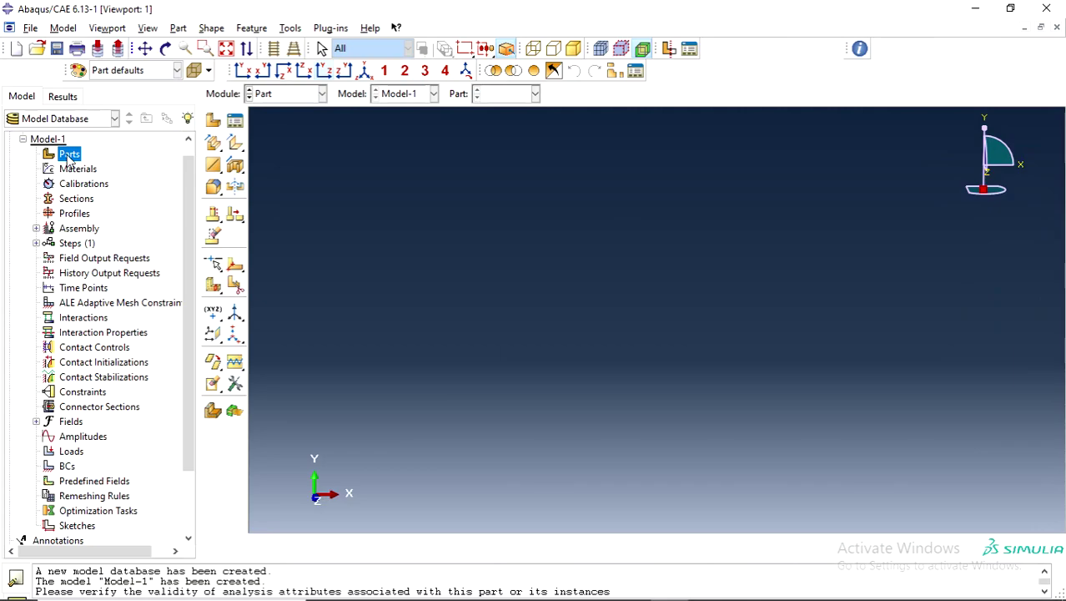
Create a 3D deformable part named Truss with a planar wire base feature and an approximate size of 200
click(82, 179)
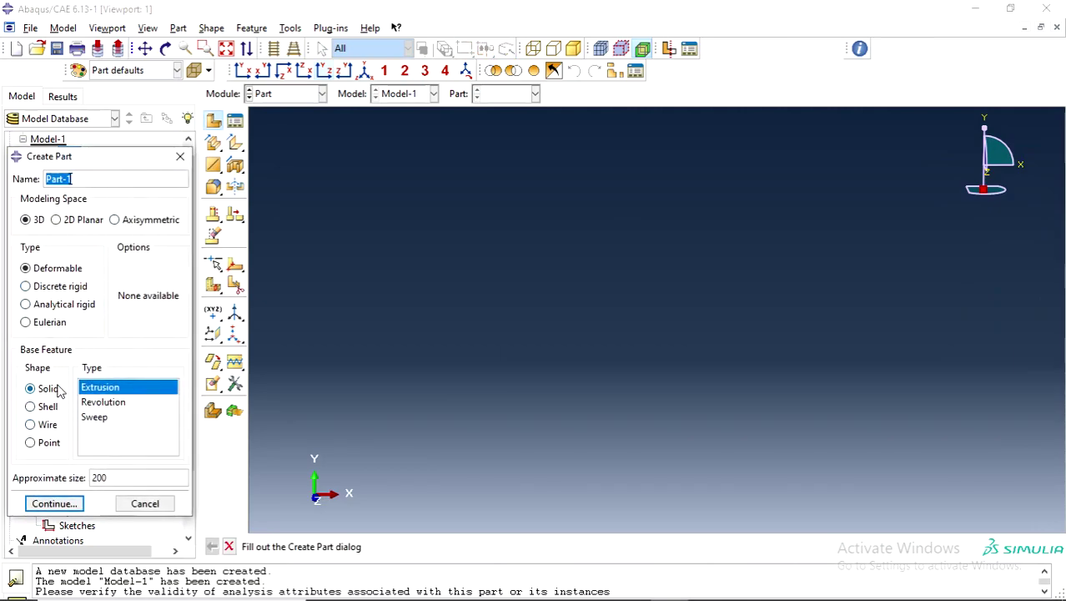
key(BackSpace)
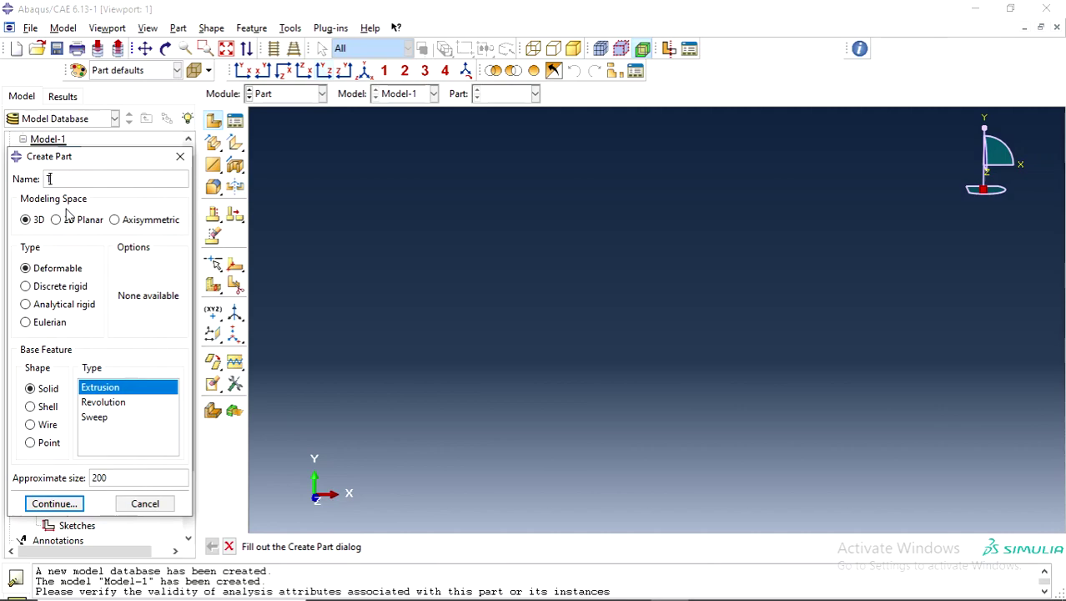
text(Truss)
click(56, 221)
click(25, 220)
click(39, 425)
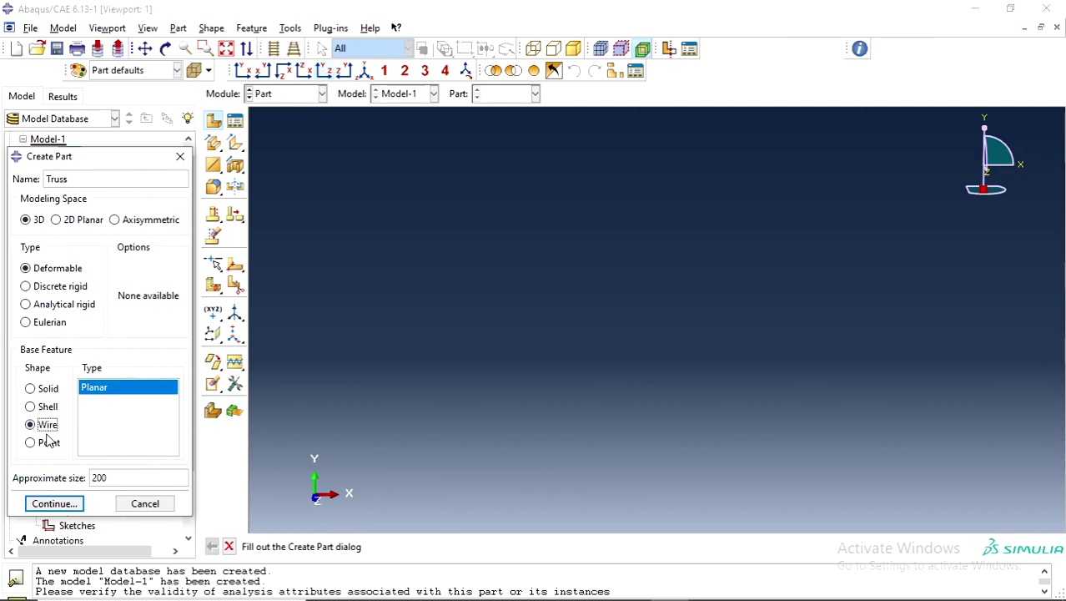
click(55, 504)
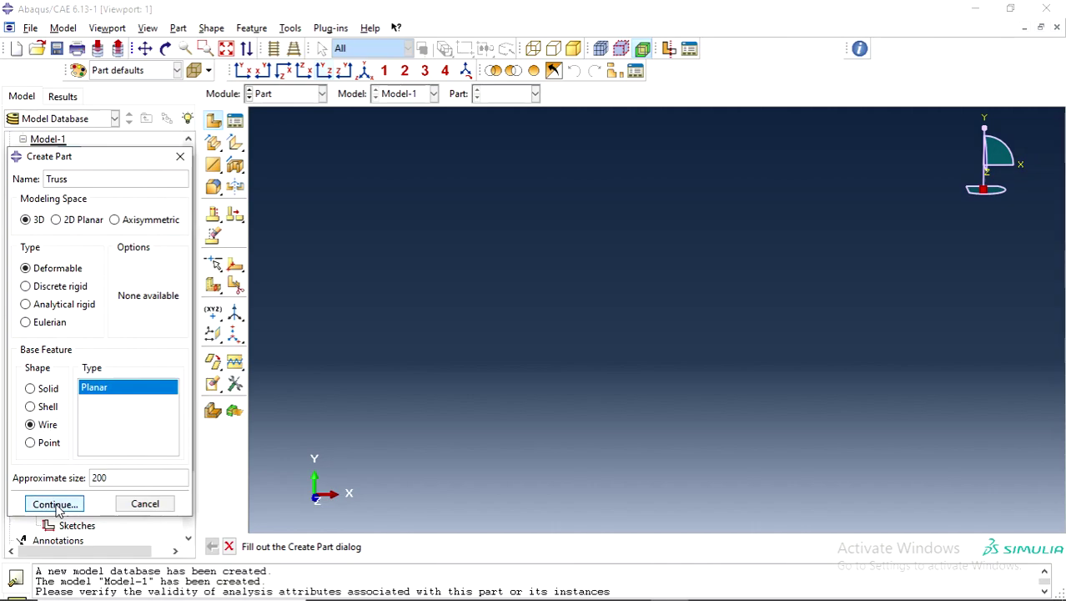
Sketch a horizontal line about 95 long from the origin along the positive X axis
click(238, 122)
scroll(562, 356, down, 2)
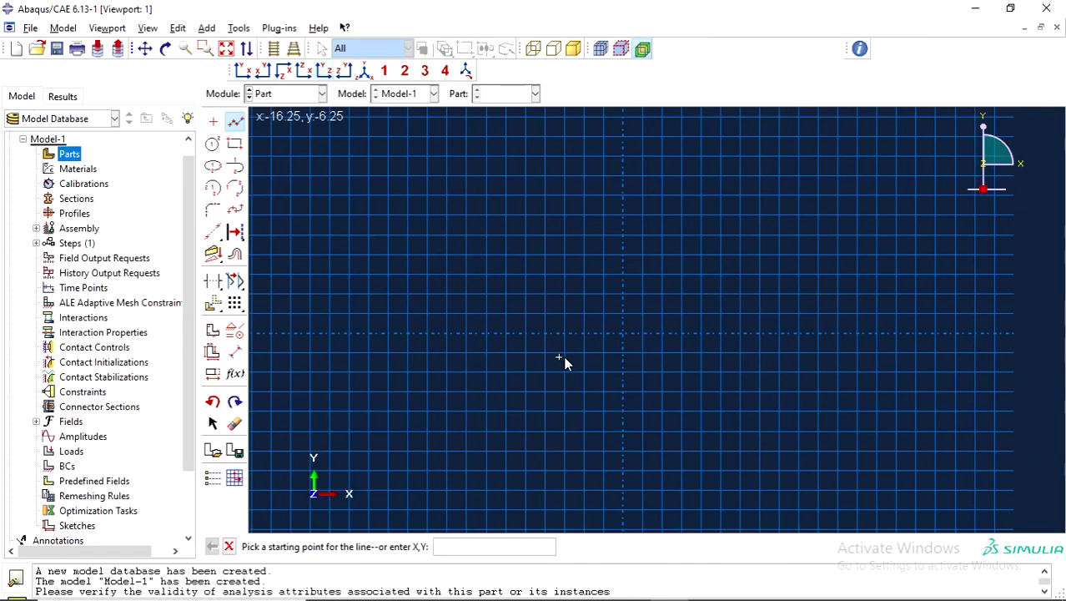
click(609, 339)
click(880, 341)
middle_click(801, 309)
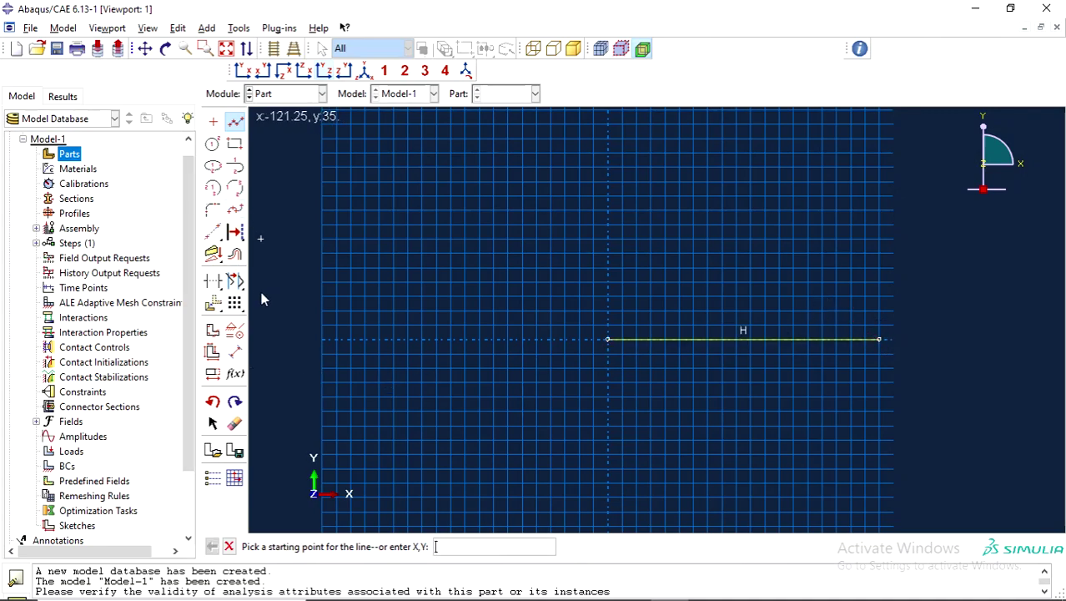
Apply a Fixed constraint to the horizontal line's endpoint at the origin
click(235, 332)
click(38, 185)
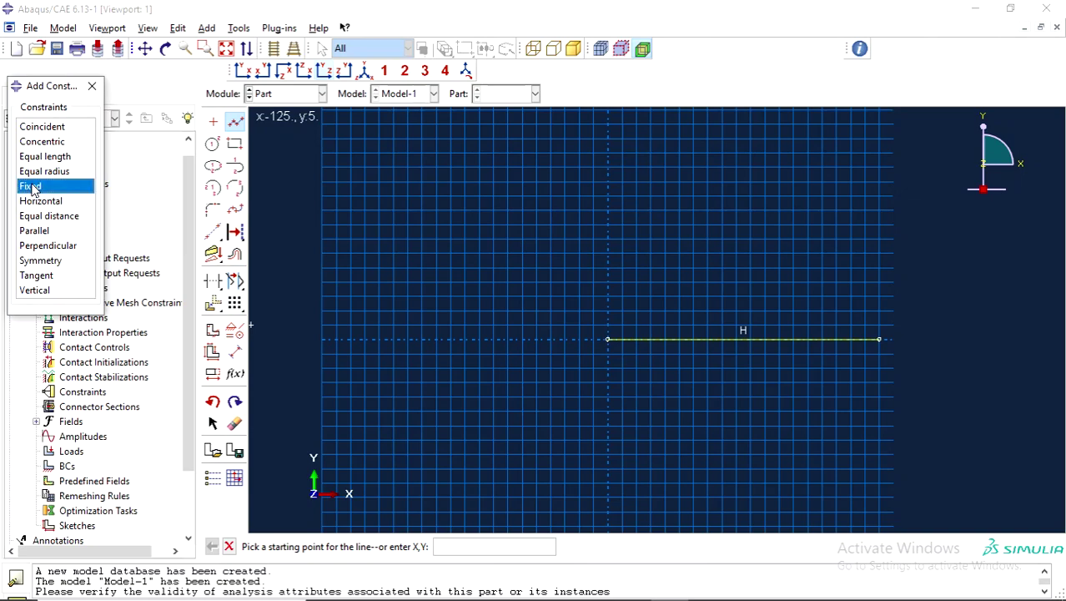
click(607, 339)
click(410, 547)
click(93, 86)
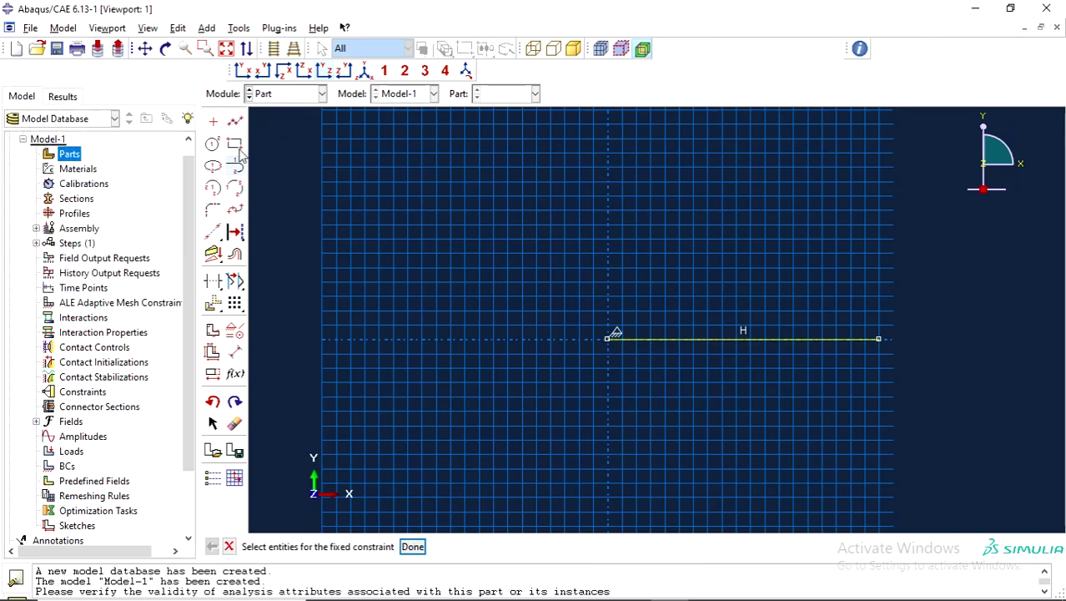
Dimension the horizontal line and set its length to 100
click(688, 338)
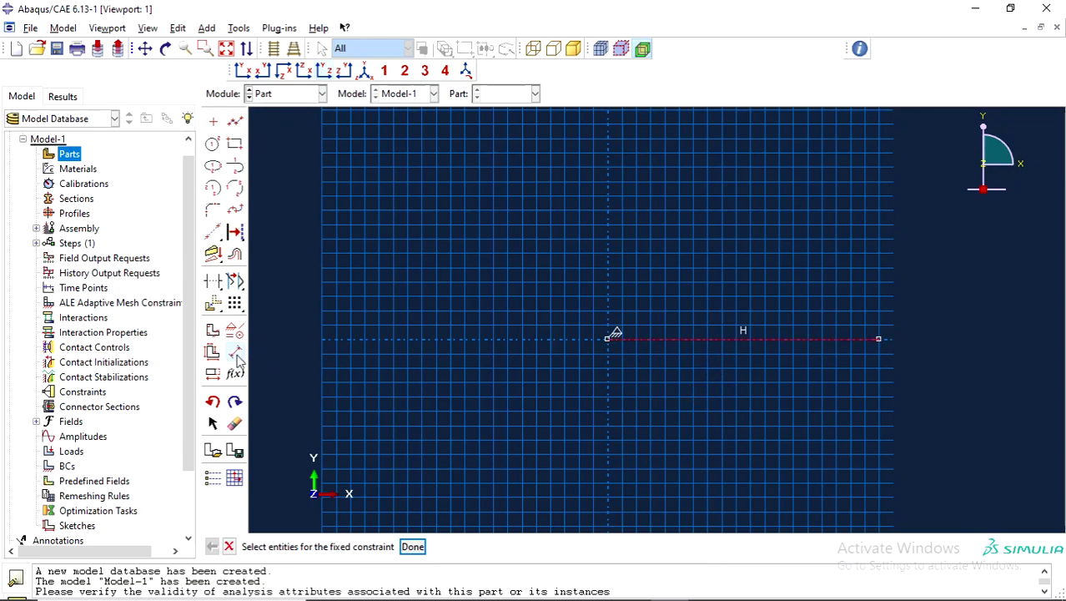
click(235, 352)
click(683, 338)
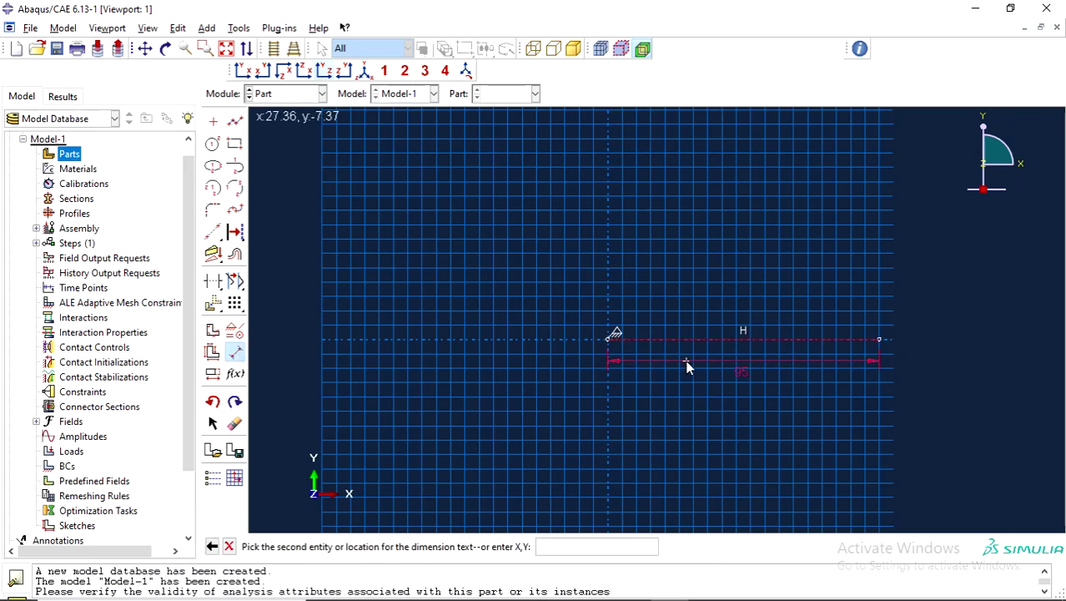
click(687, 363)
key(BackSpace)
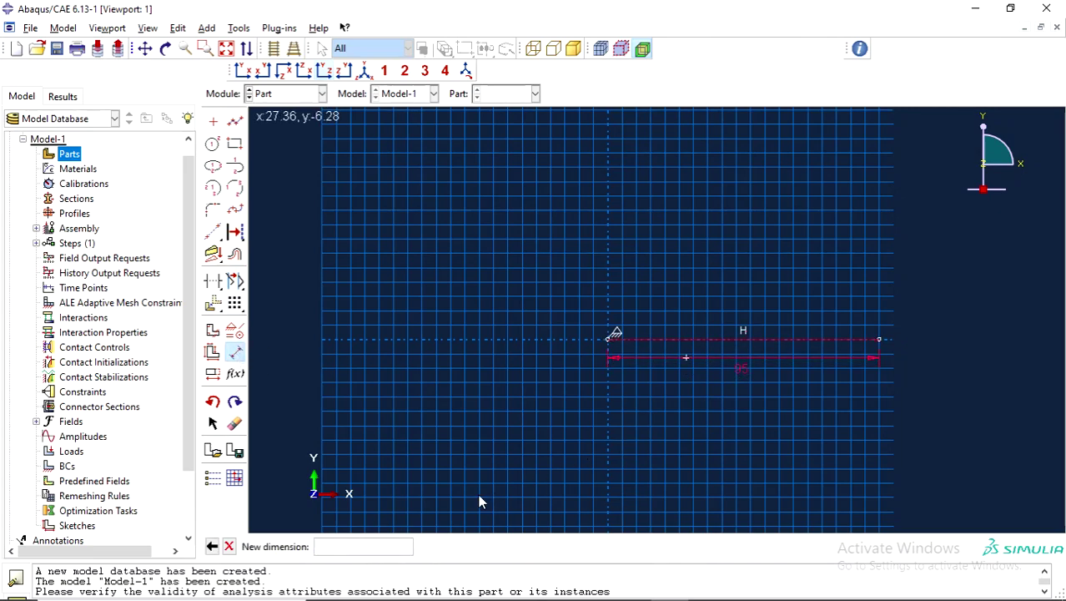
key(Return)
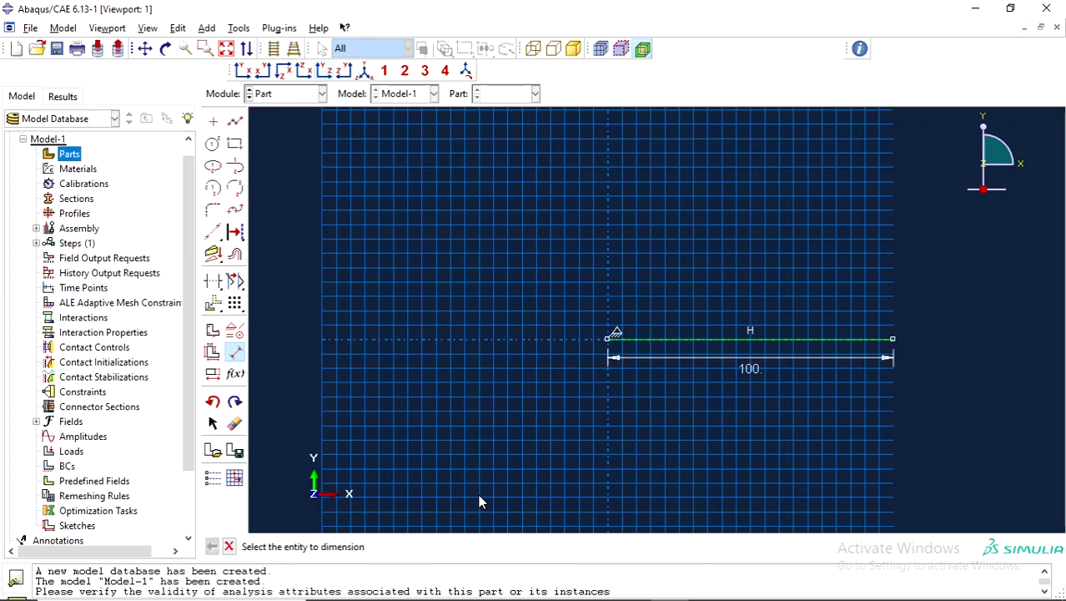
Sketch a vertical line about 55 long upward from the free end of the 100-long horizontal line
click(235, 121)
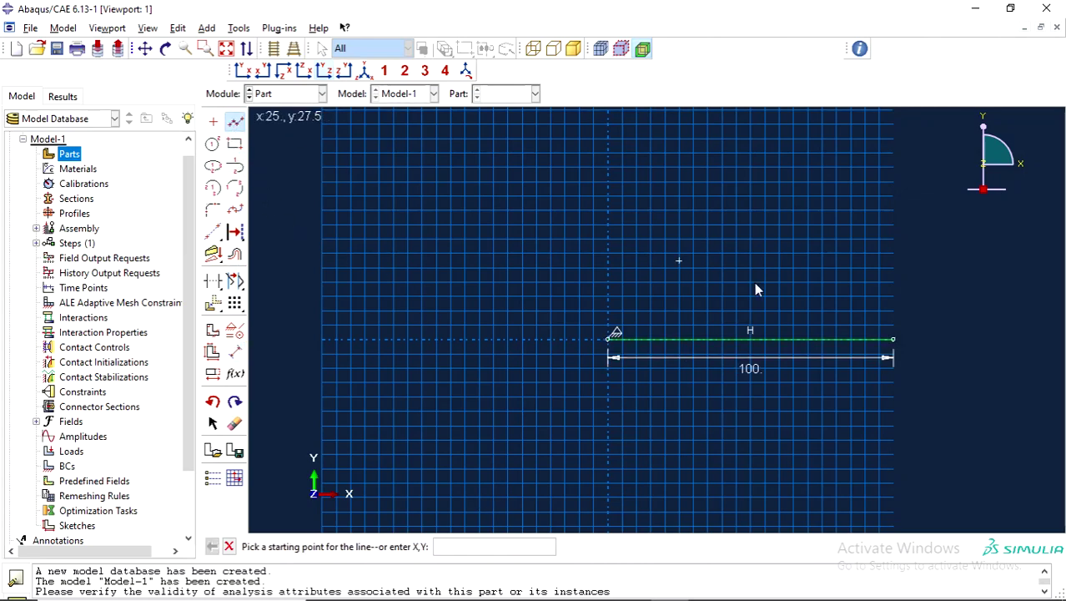
click(893, 339)
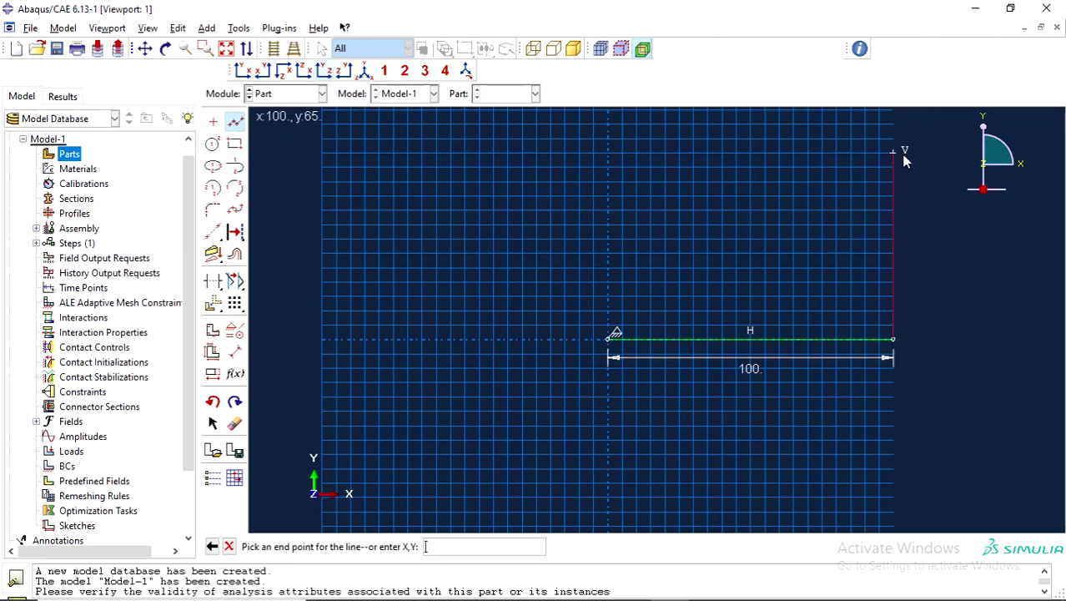
click(895, 182)
middle_click(327, 336)
Dimension the vertical line and set its length to 60
click(235, 352)
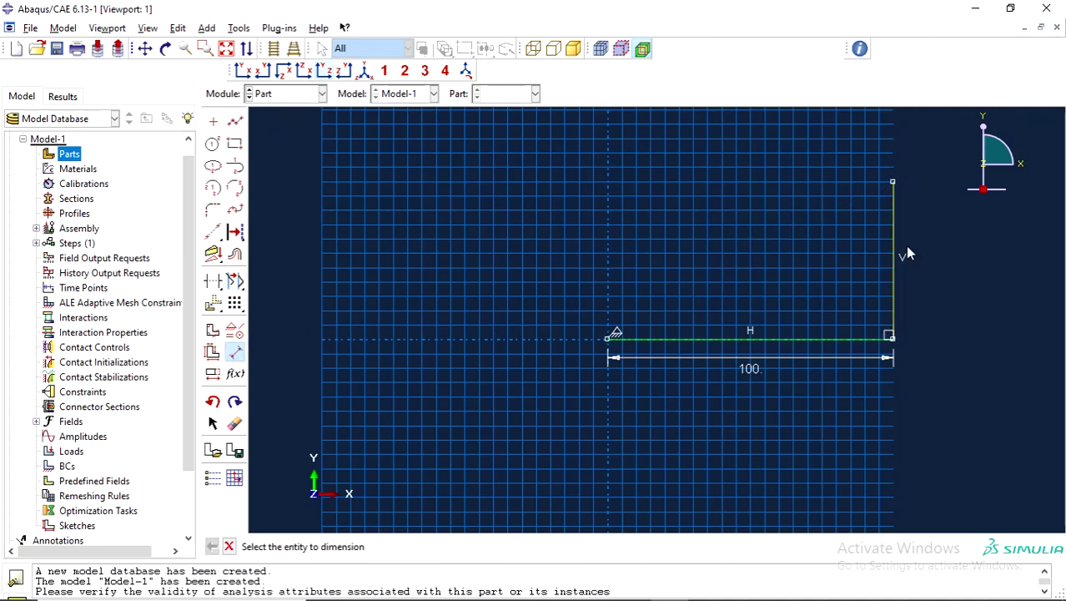
click(895, 244)
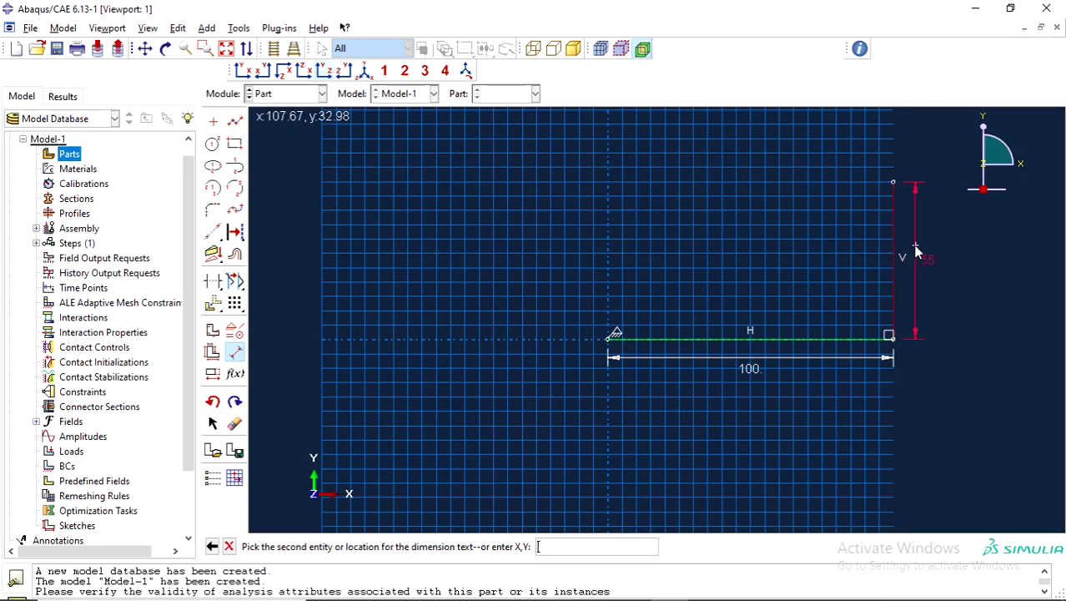
click(912, 246)
text(60)
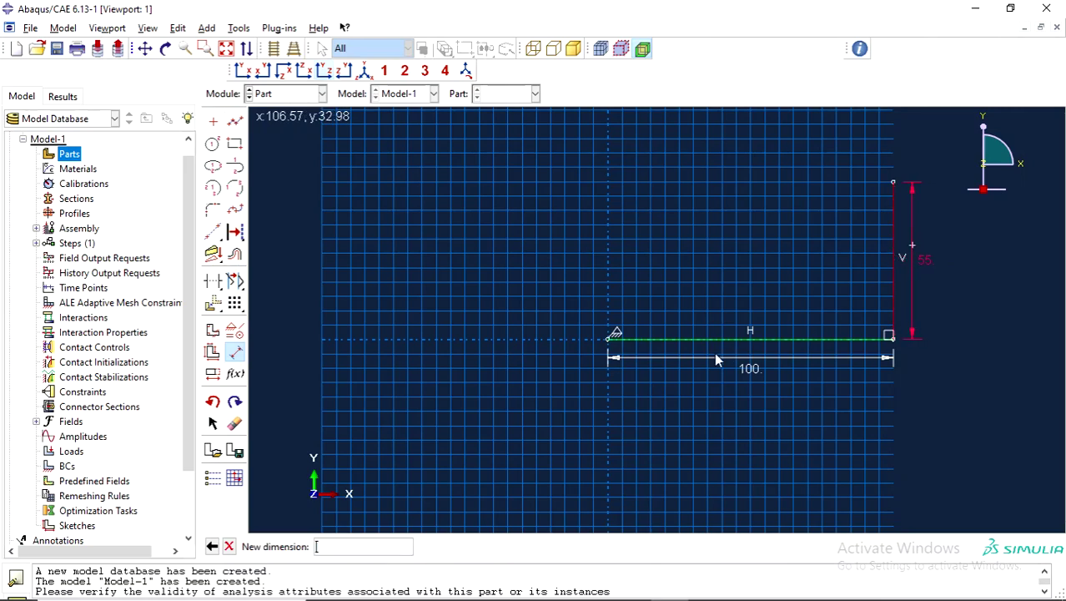
key(Return)
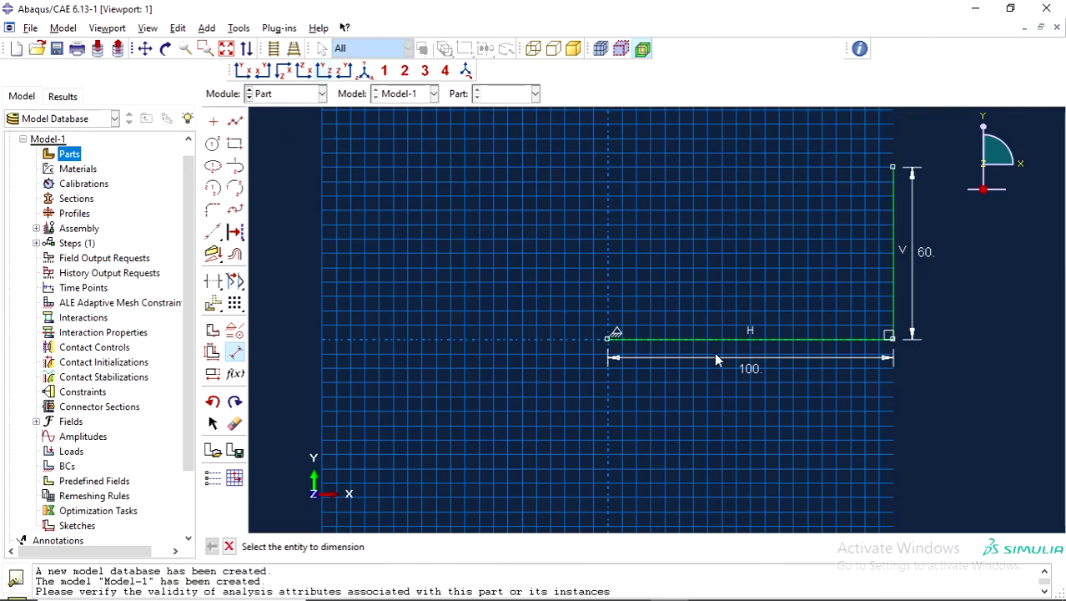
Sketch a horizontal line about 100 long from the vertical line's upper end back to the Y axis
click(235, 121)
click(892, 167)
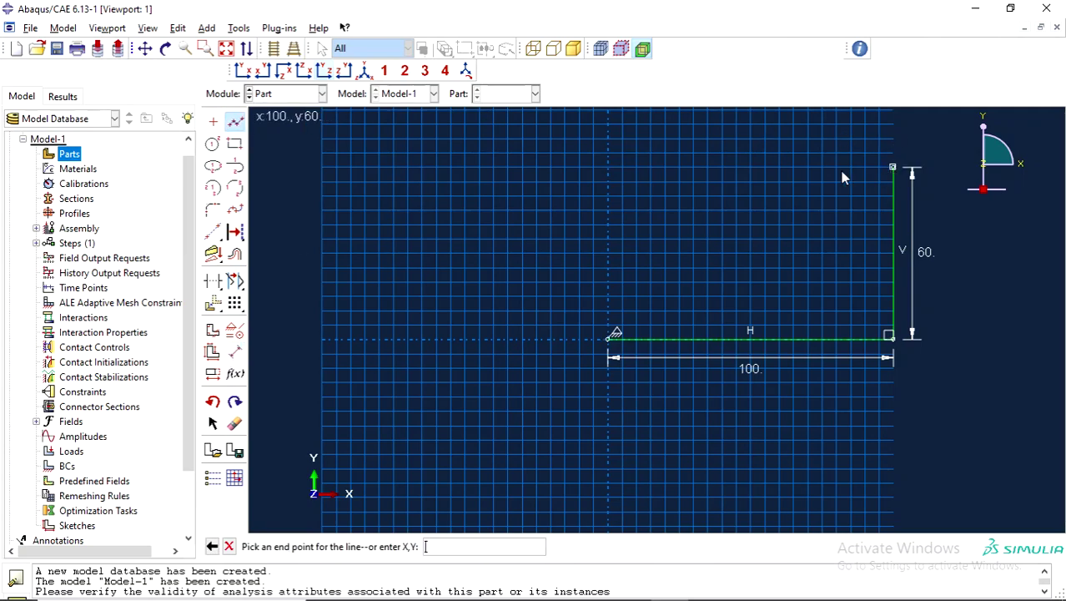
click(608, 170)
middle_click(608, 170)
Sketch a diagonal from the vertical line's upper end to the origin and finish the truss sketch
click(891, 170)
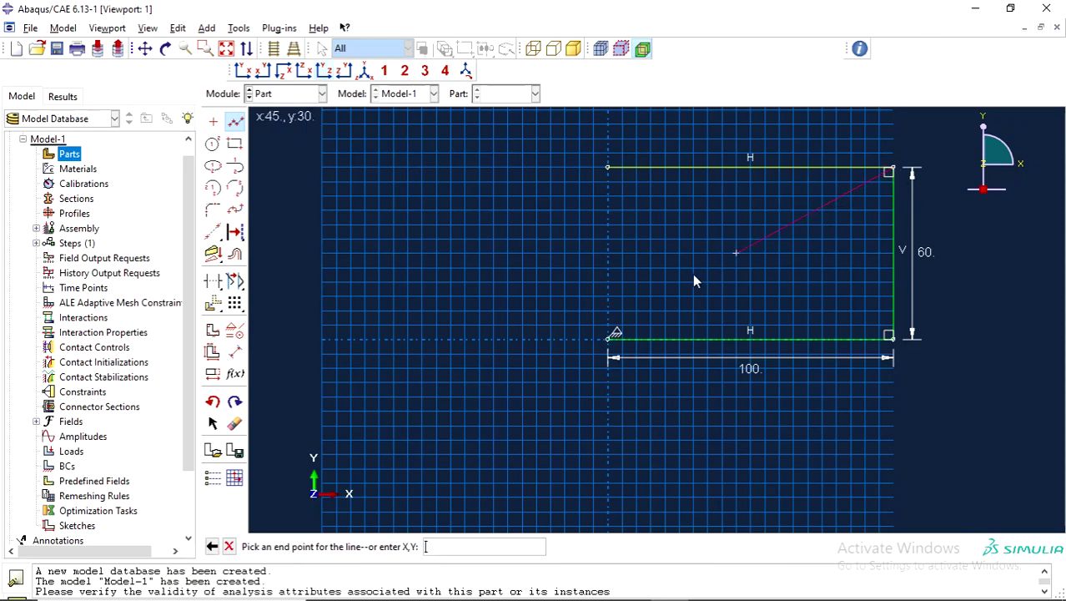
click(610, 335)
middle_click(570, 247)
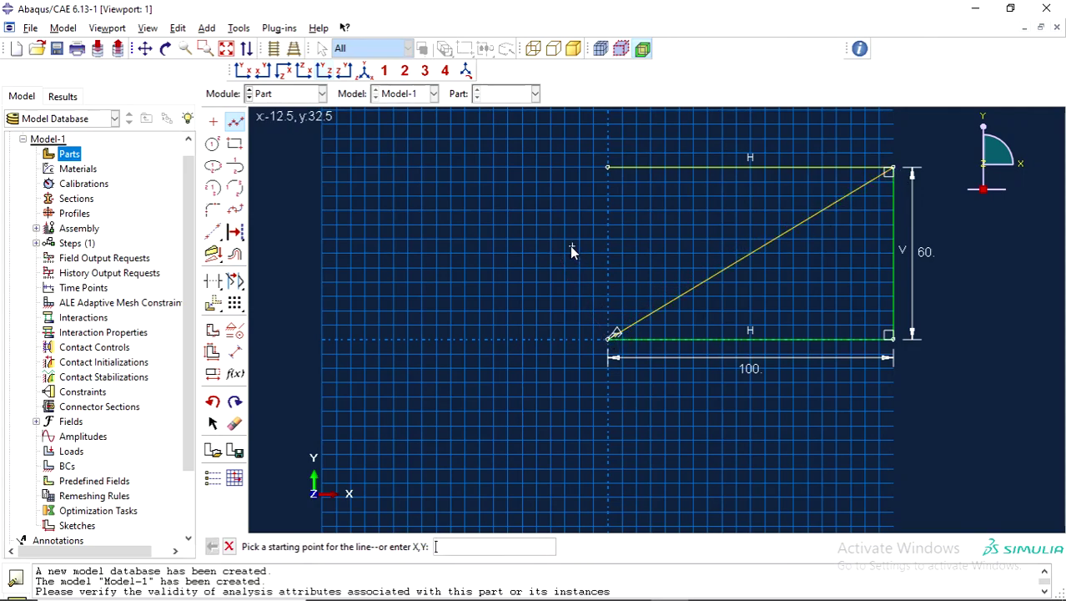
click(228, 546)
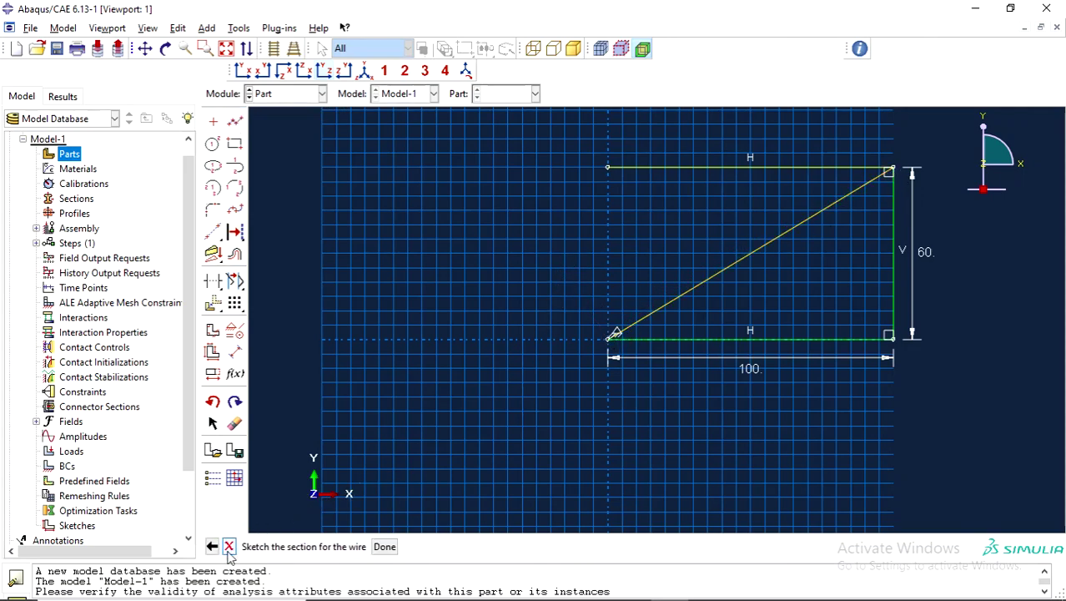
click(385, 547)
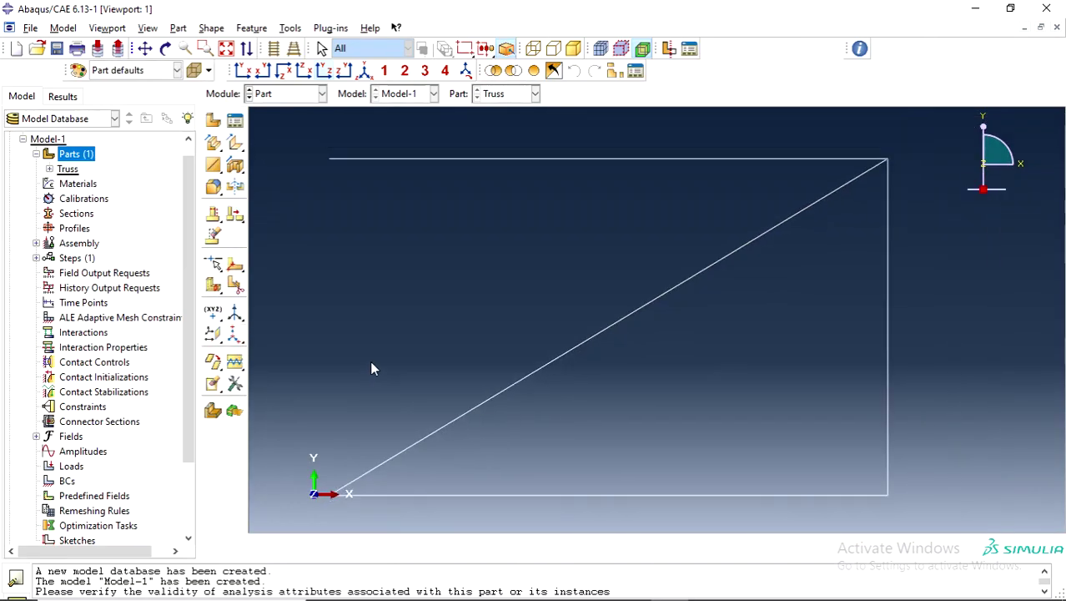
Create a 3D discrete rigid part named Impactelement with a planar shell base feature and an approximate size of 200
click(67, 169)
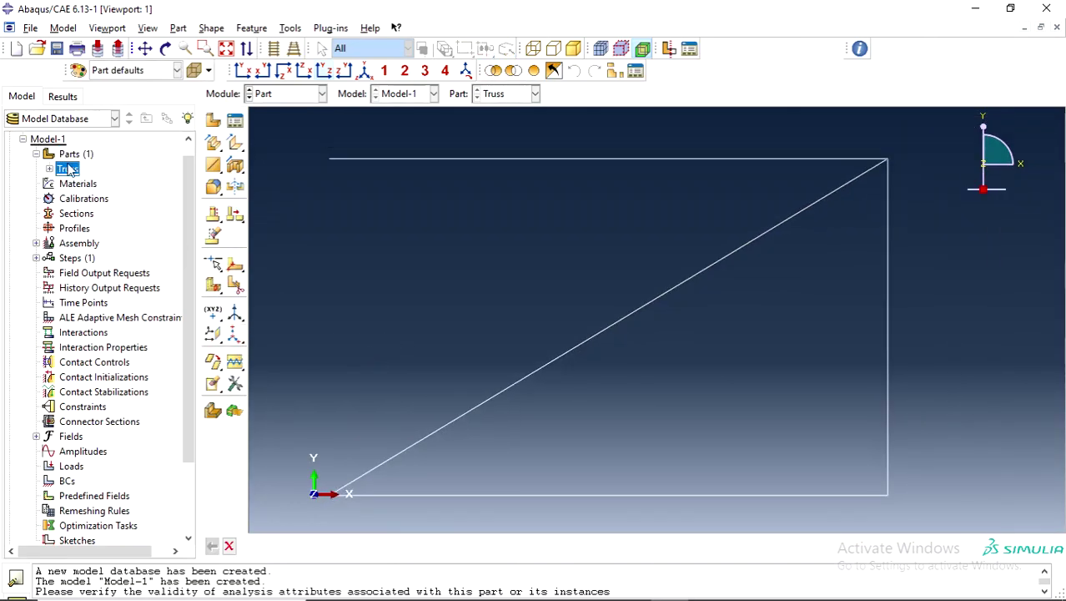
right_click(75, 154)
click(92, 176)
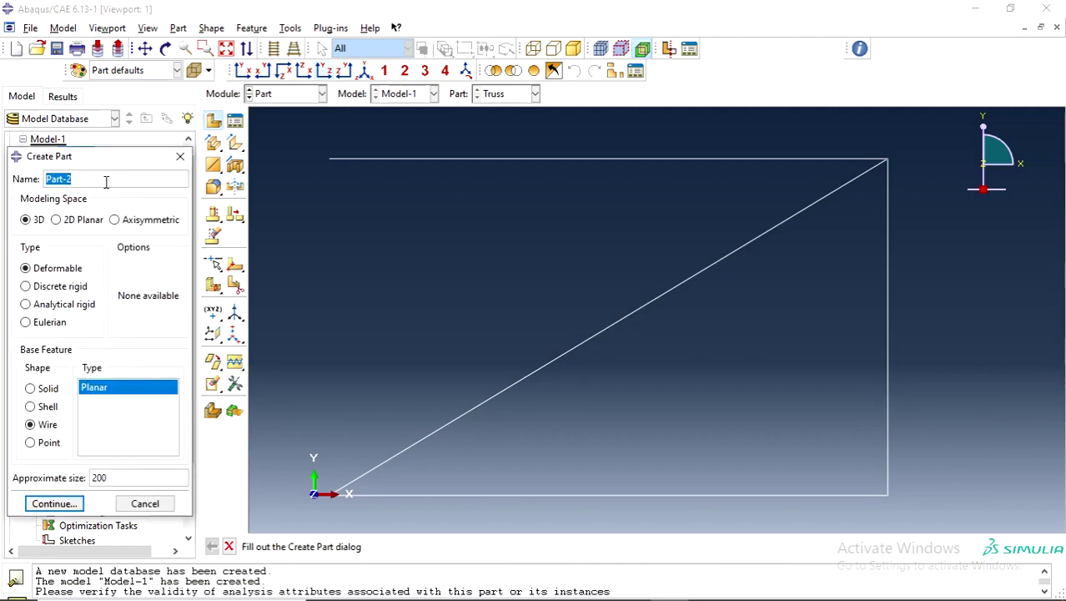
key(BackSpace)
text(Impactelement)
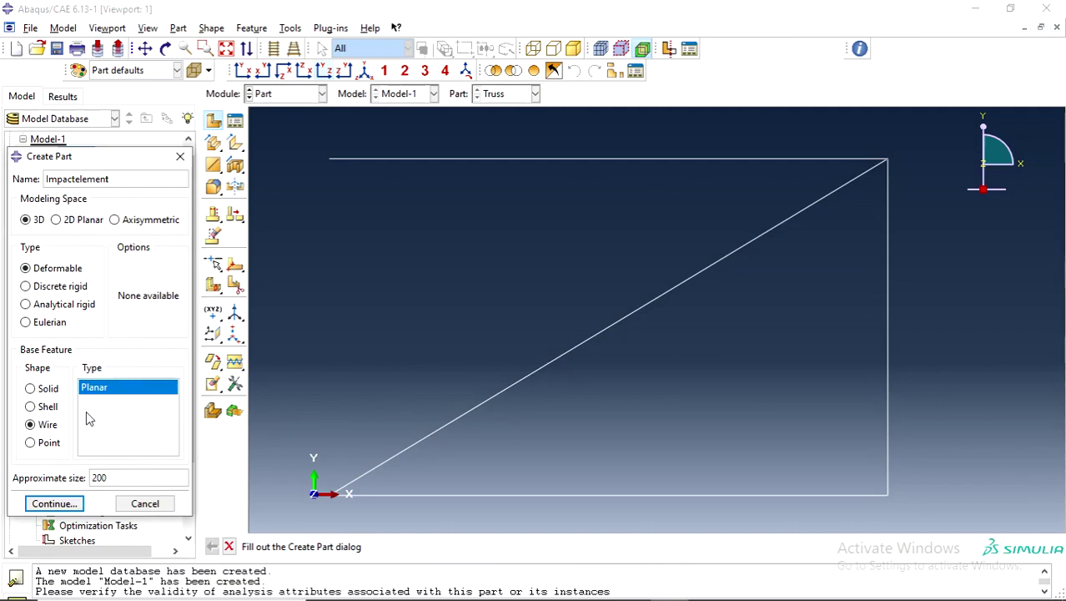
click(26, 286)
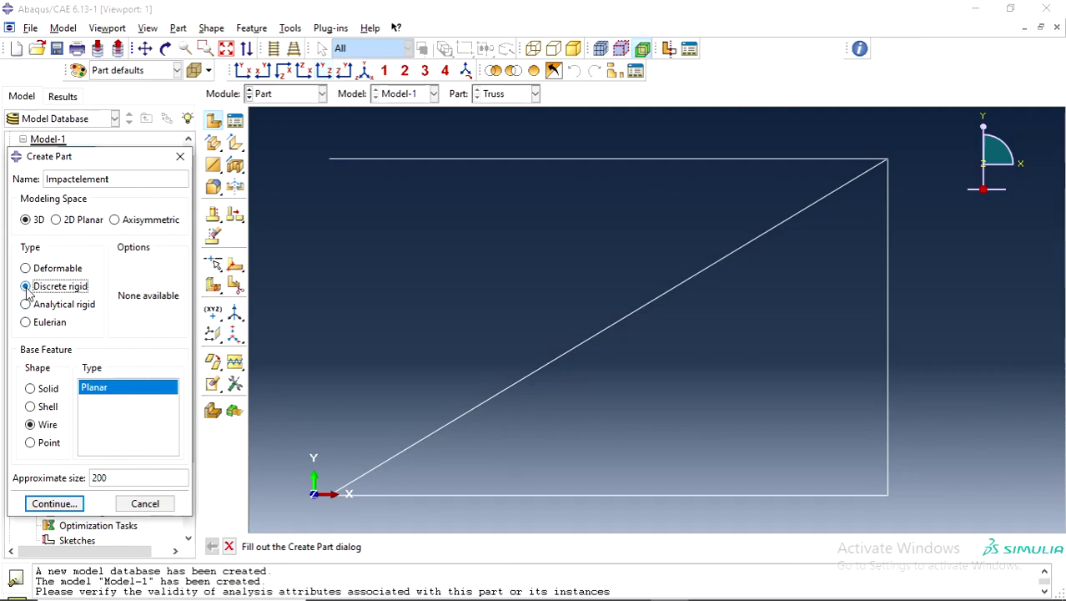
click(744, 584)
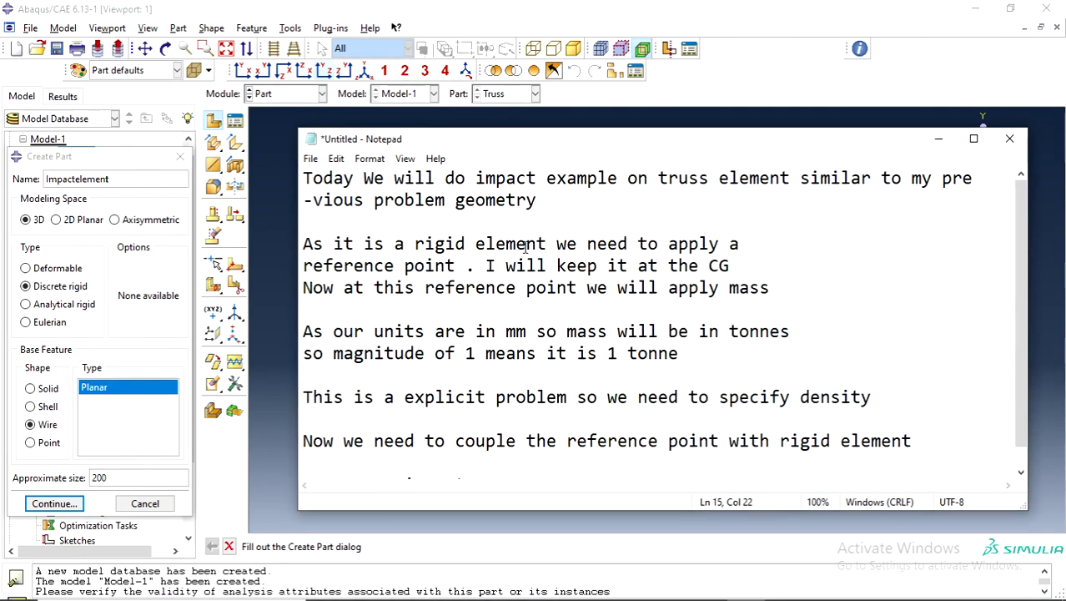
click(939, 144)
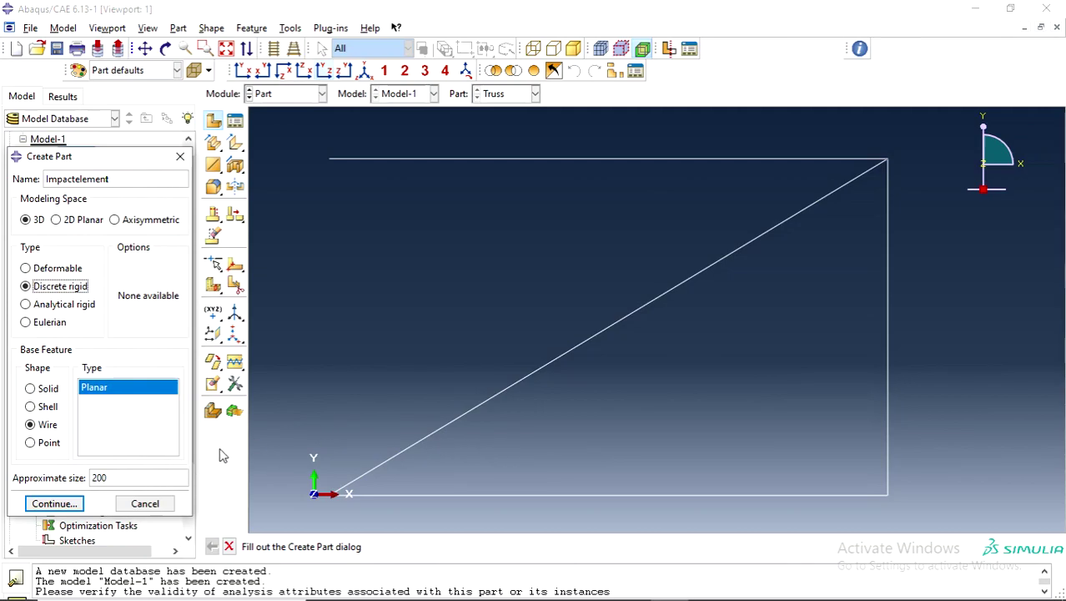
click(32, 407)
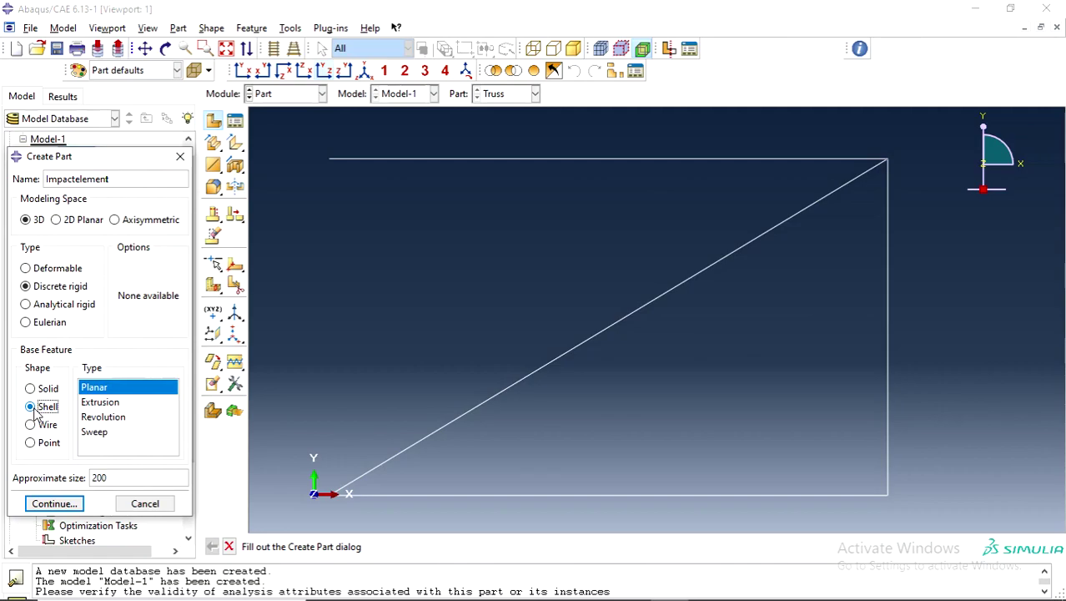
click(55, 503)
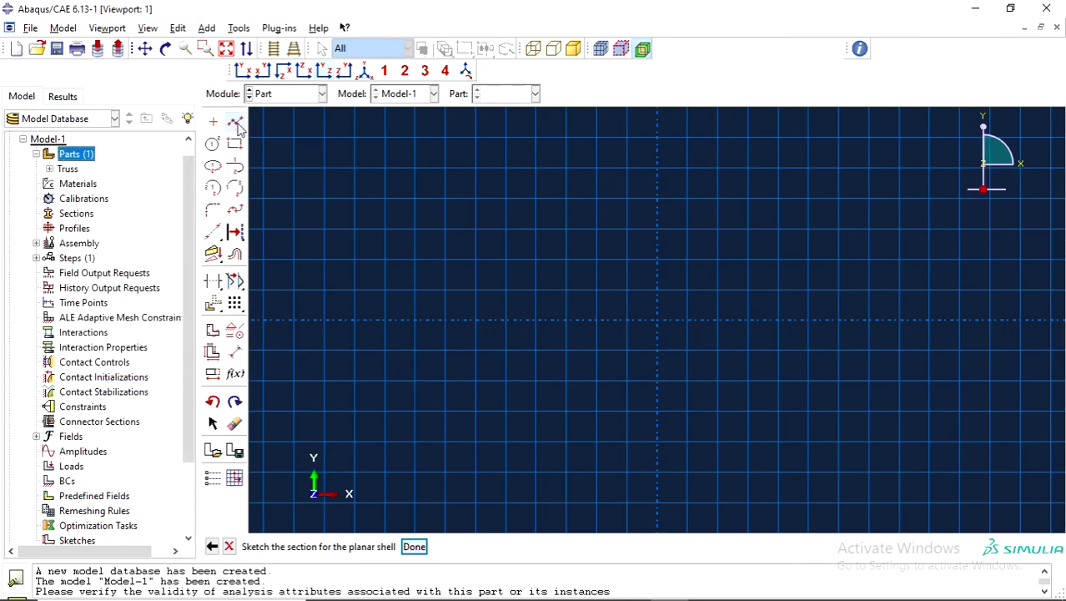
Sketch a rectangle about 30 wide and 15 high with one corner at the origin, and finish the shell sketch
click(234, 144)
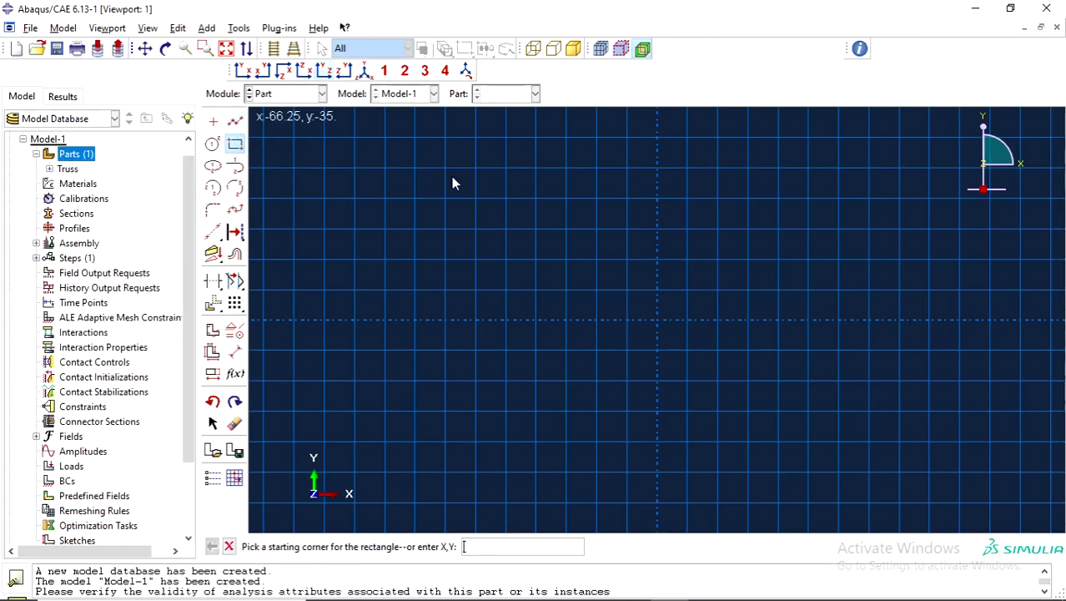
click(658, 229)
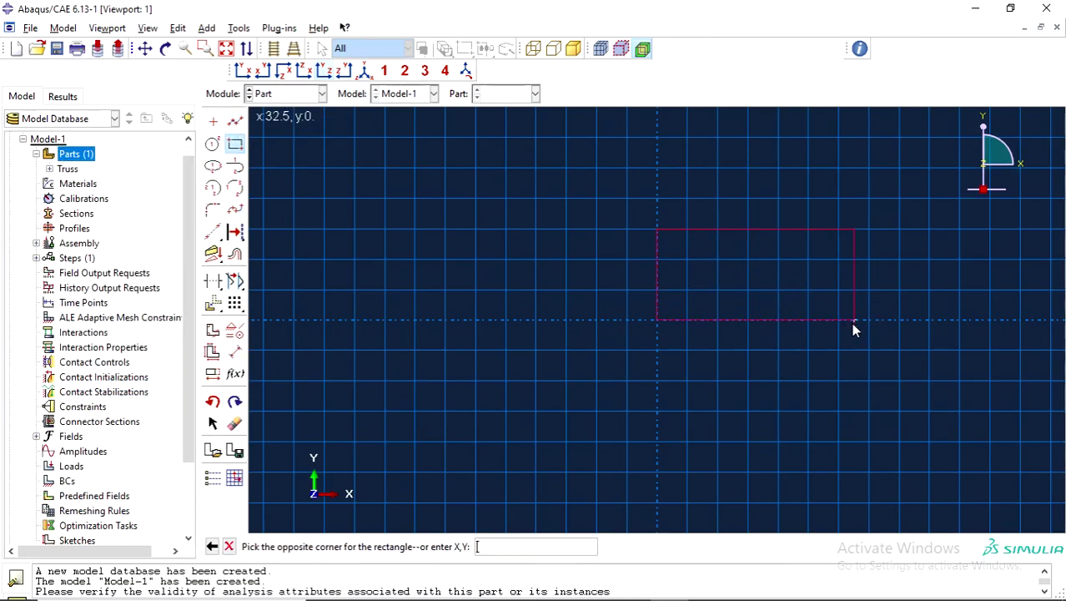
click(838, 320)
key(Escape)
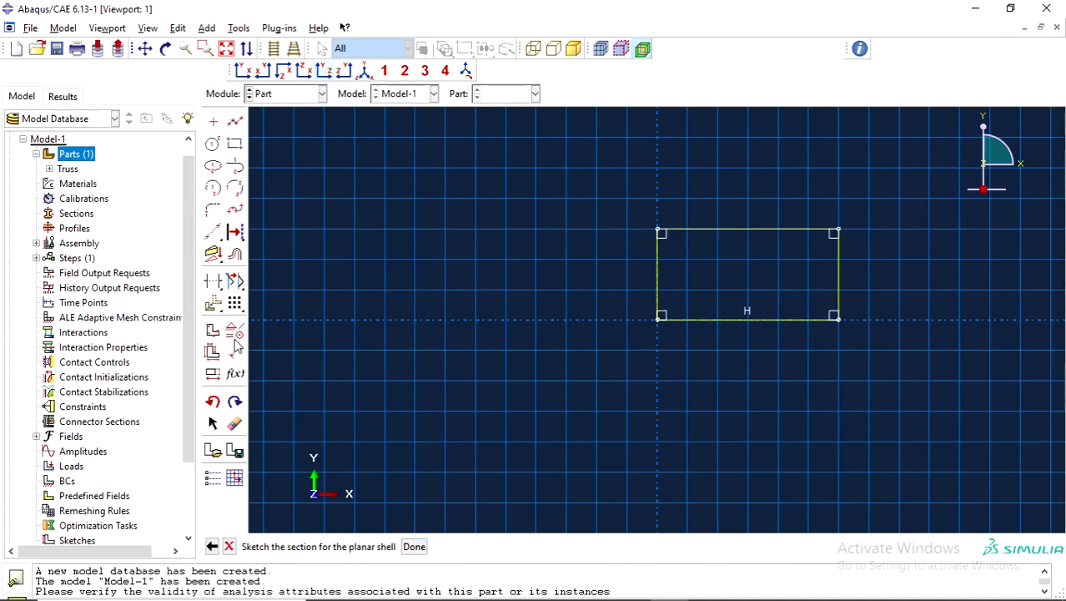
click(414, 545)
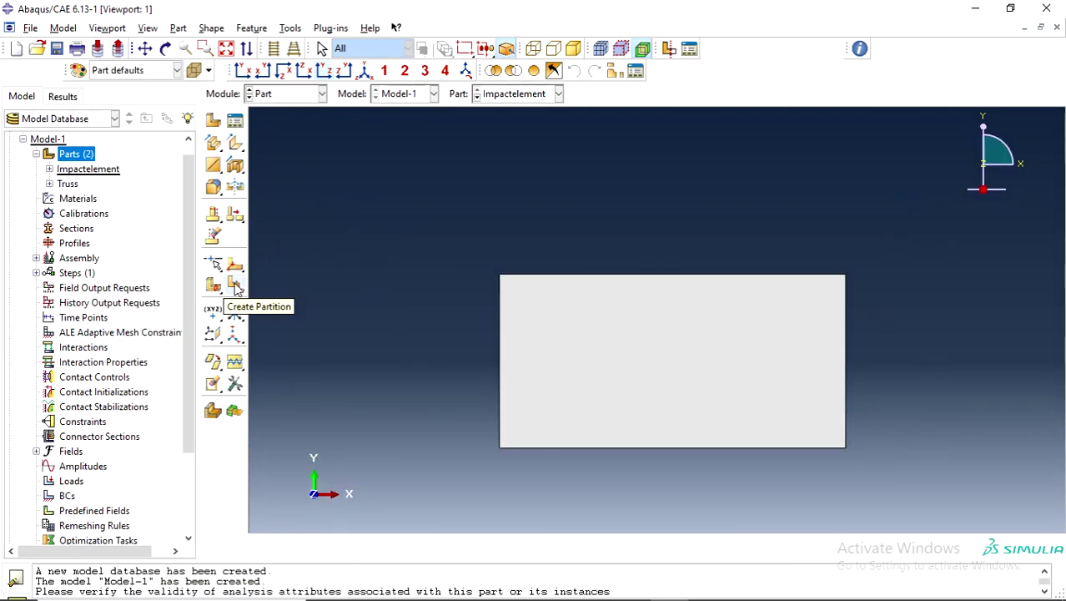
Review the Notepad notes about placing the rigid element's reference point and applying mass, and return to Abaqus/CAE
click(745, 594)
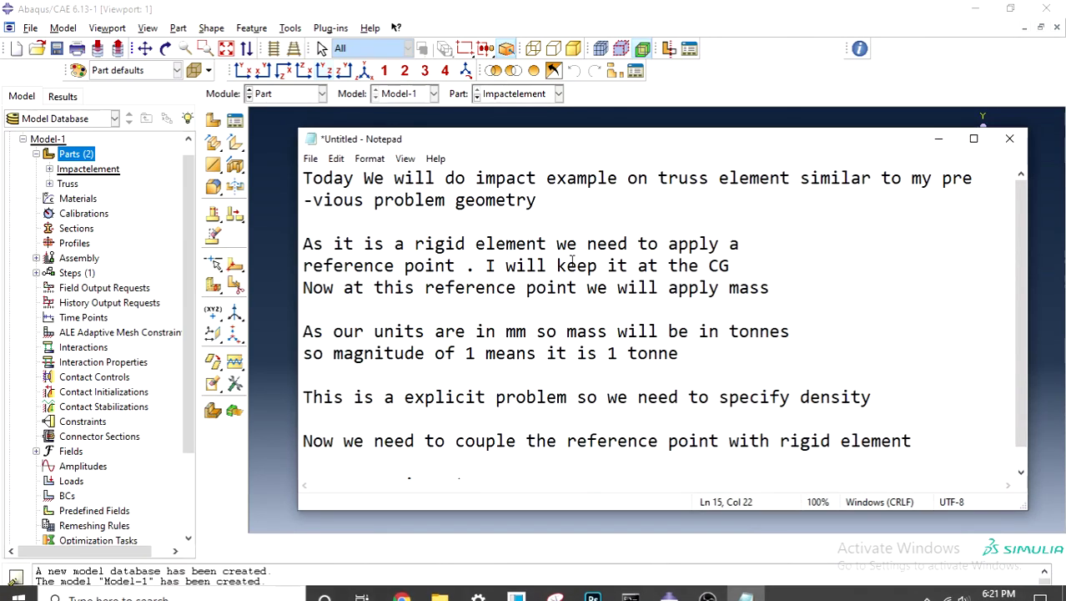
drag(302, 244, 794, 293)
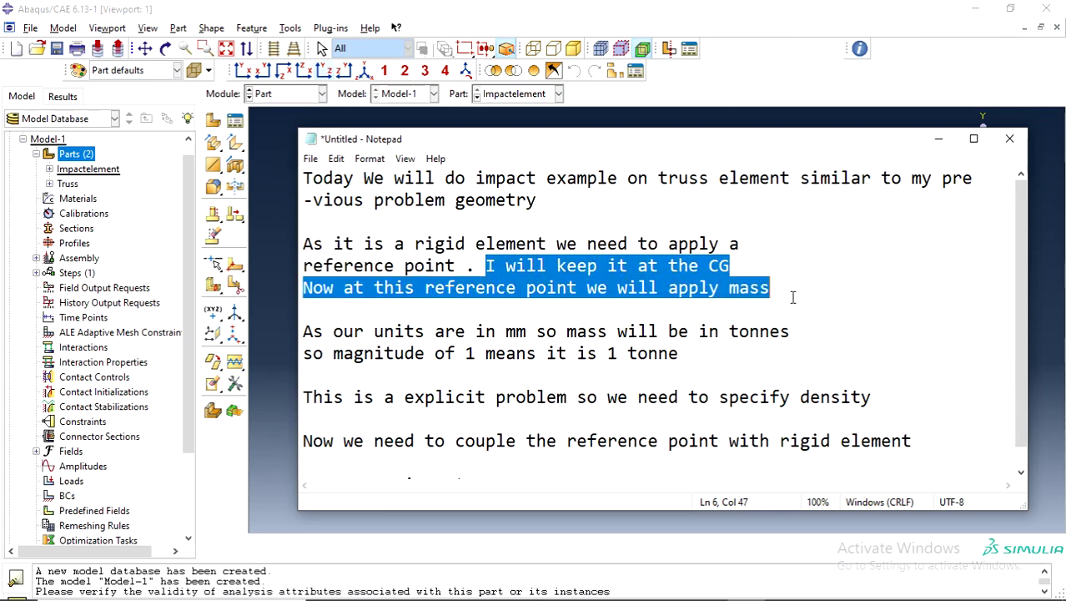
click(938, 138)
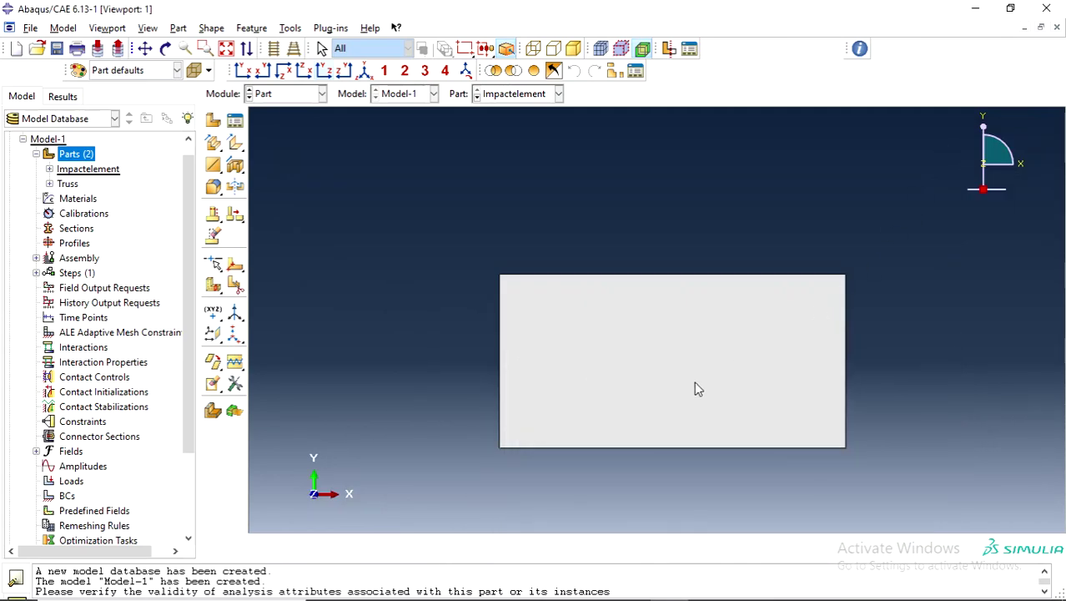
Partition the Impactelement face horizontally by the shortest path between the midpoints of its two vertical edges
click(234, 288)
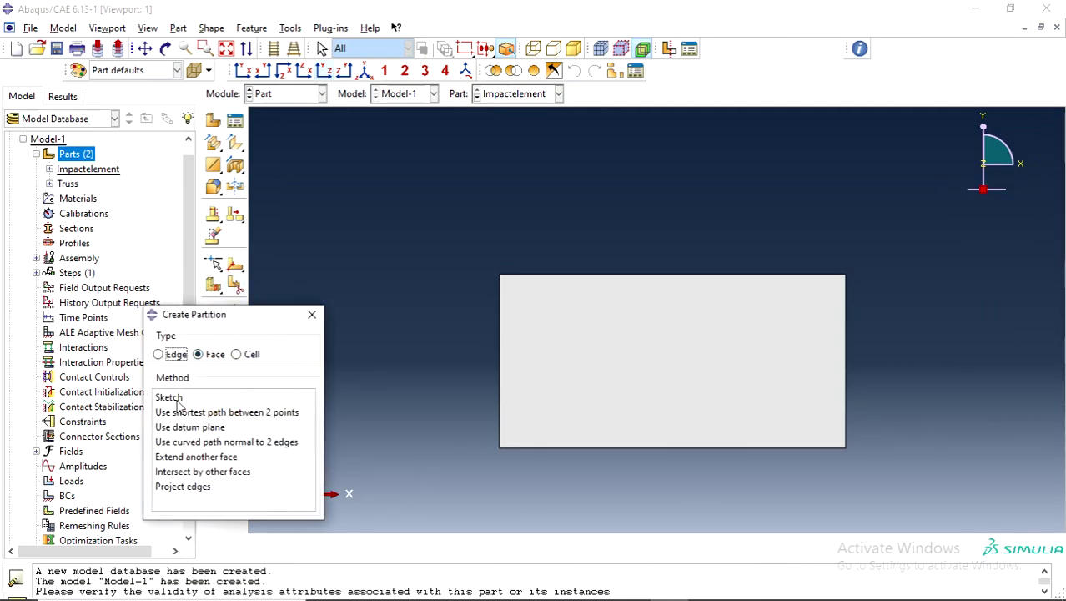
click(180, 413)
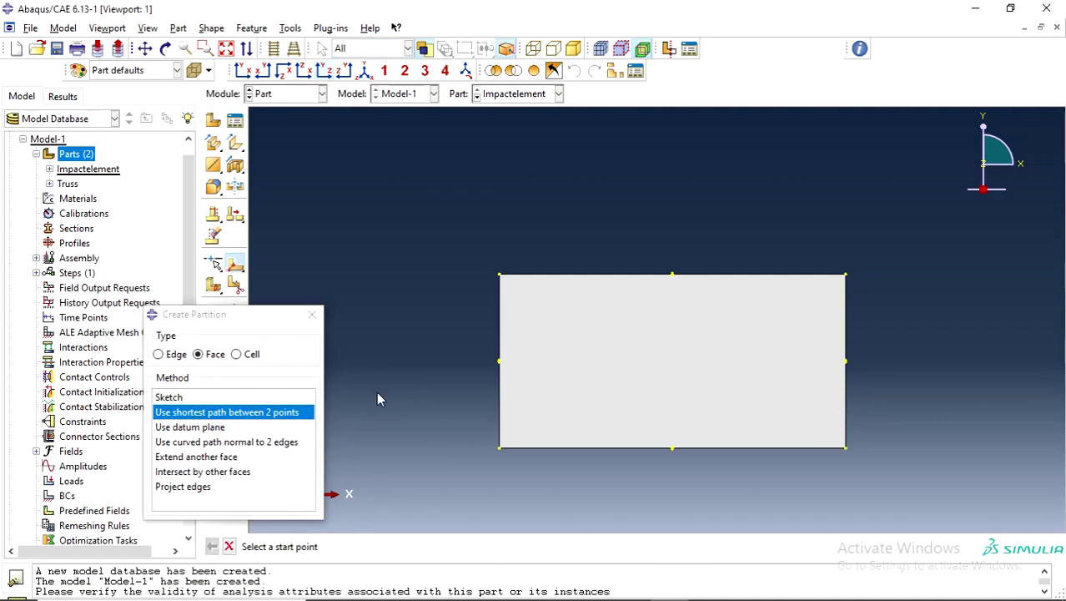
click(500, 363)
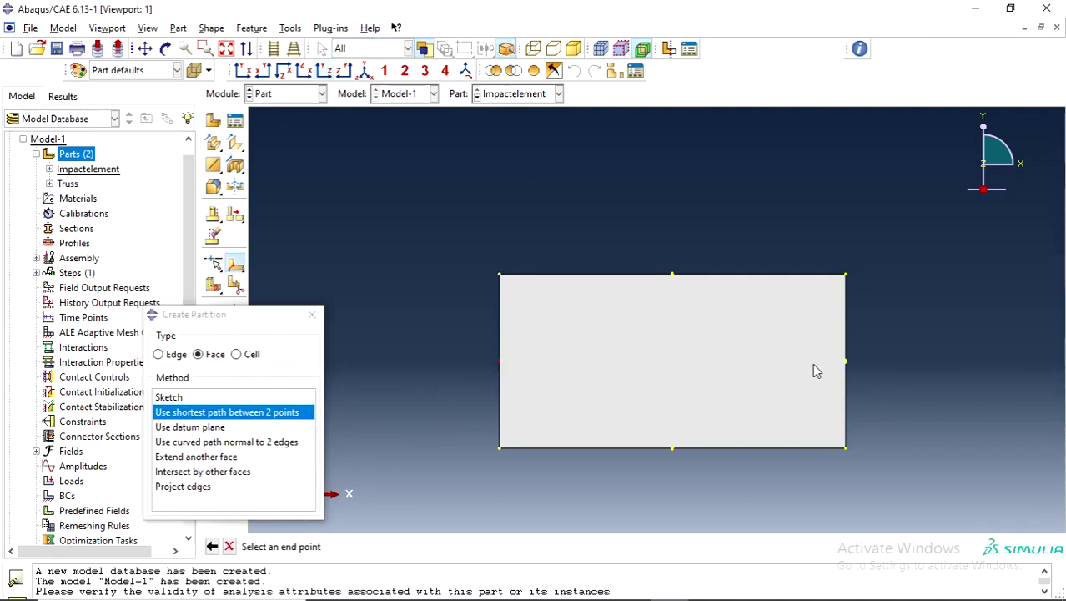
click(846, 364)
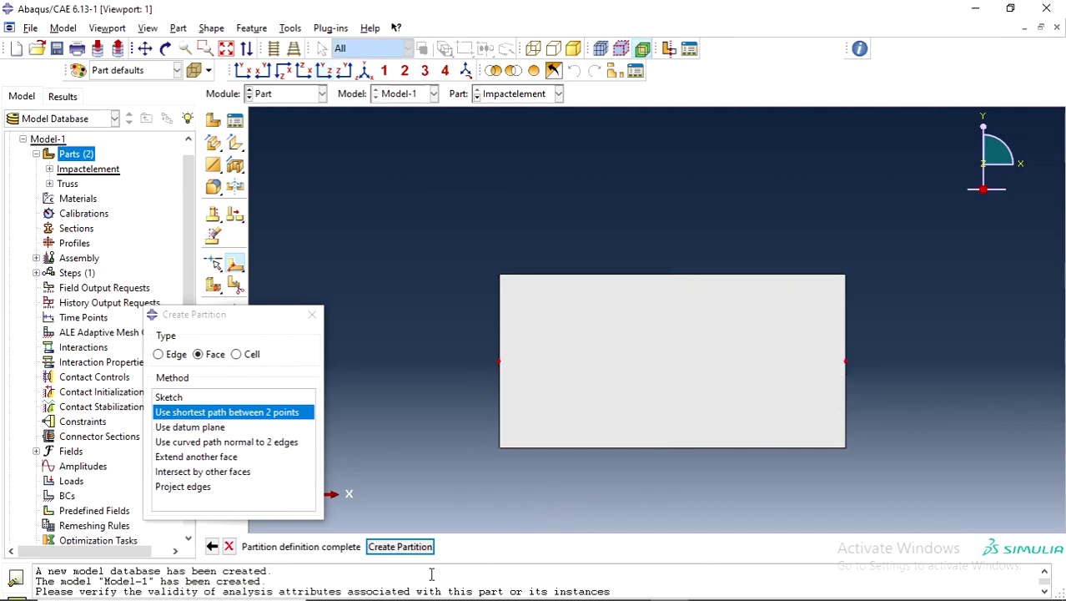
click(408, 547)
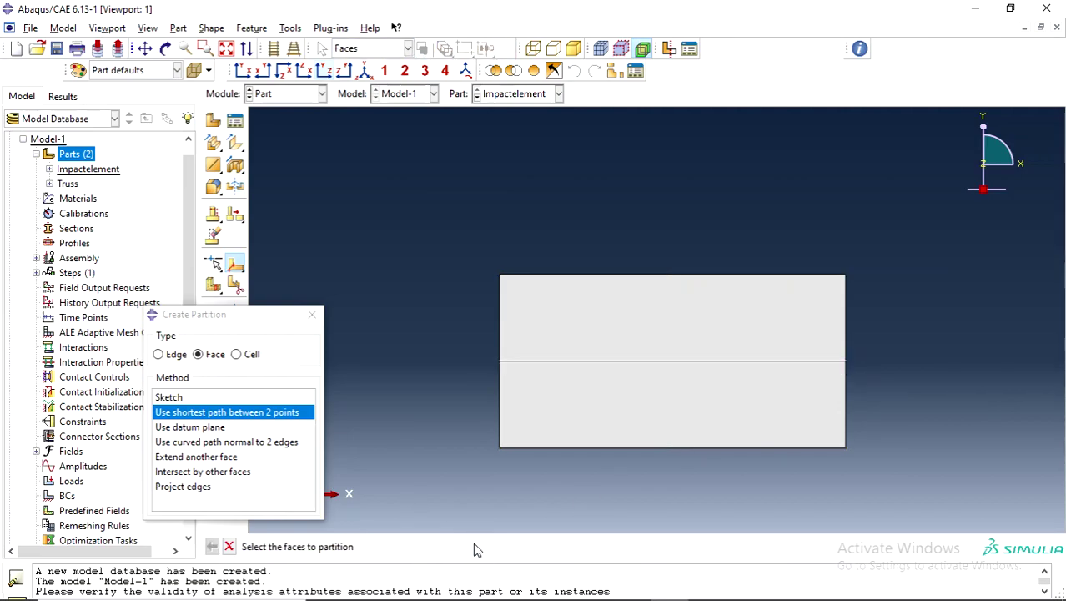
click(470, 546)
Partition both halves of the Impactelement face vertically by the shortest path between the midpoints of the upper and lower edges
click(242, 412)
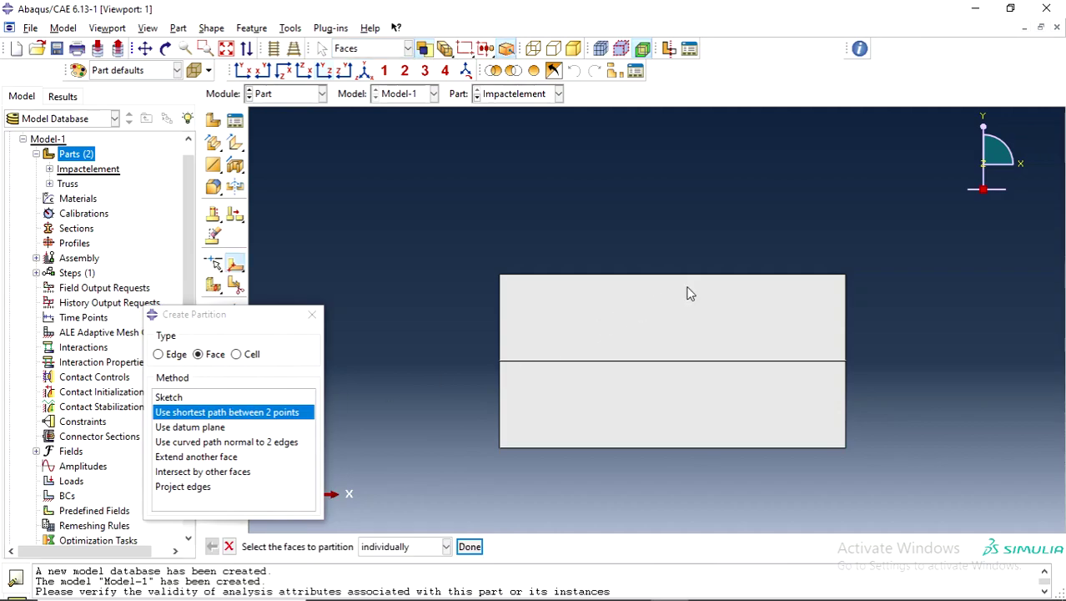
drag(493, 254, 905, 454)
click(470, 547)
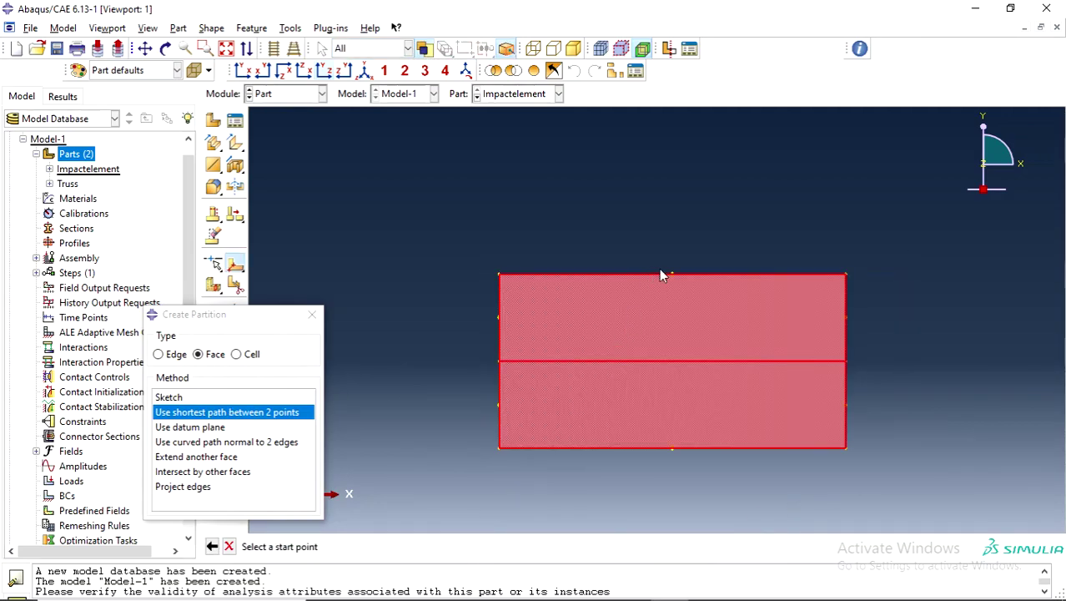
click(672, 275)
click(672, 449)
click(397, 549)
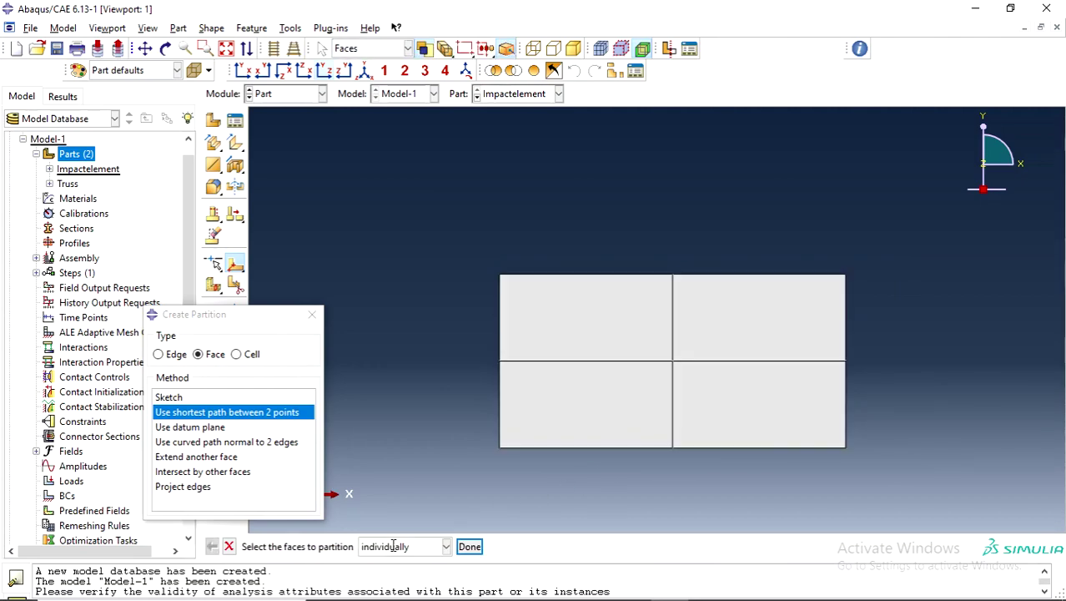
click(470, 547)
click(313, 315)
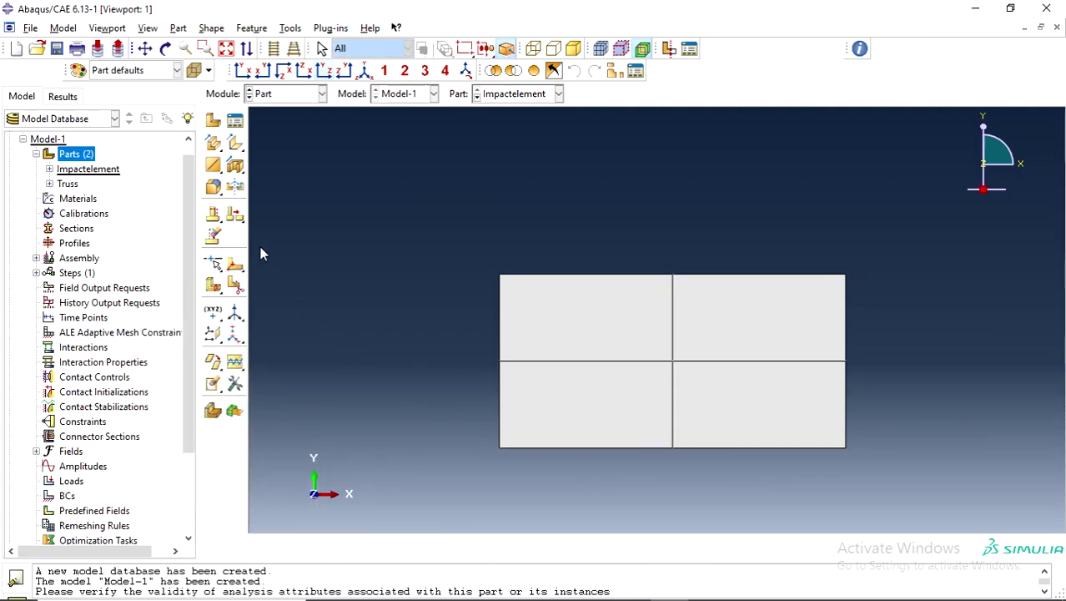
Create a reference point on the Impactelement part where the two partition lines cross
click(290, 28)
click(312, 59)
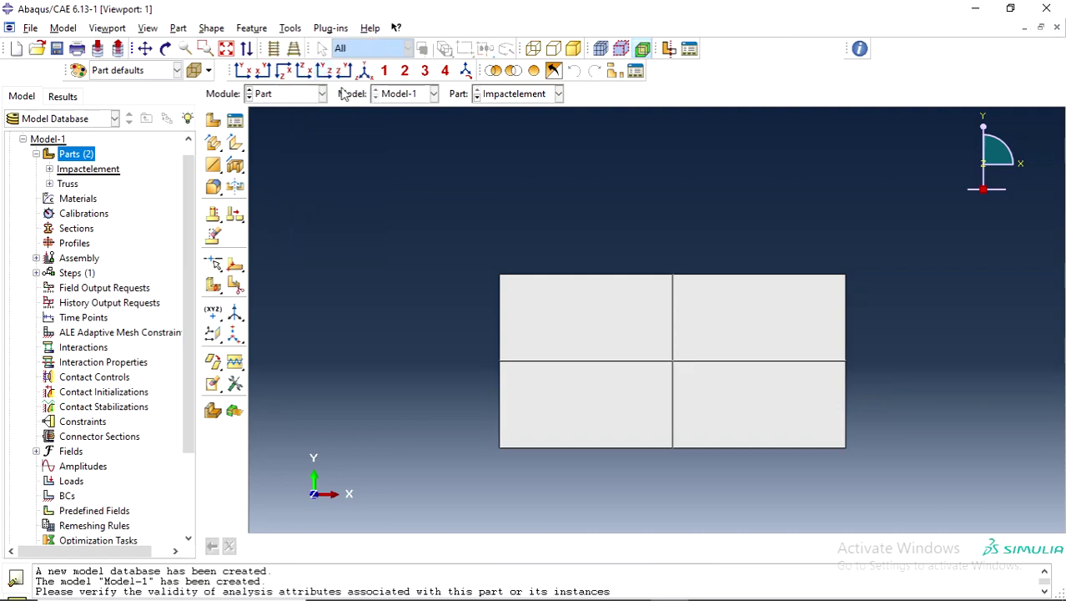
click(673, 362)
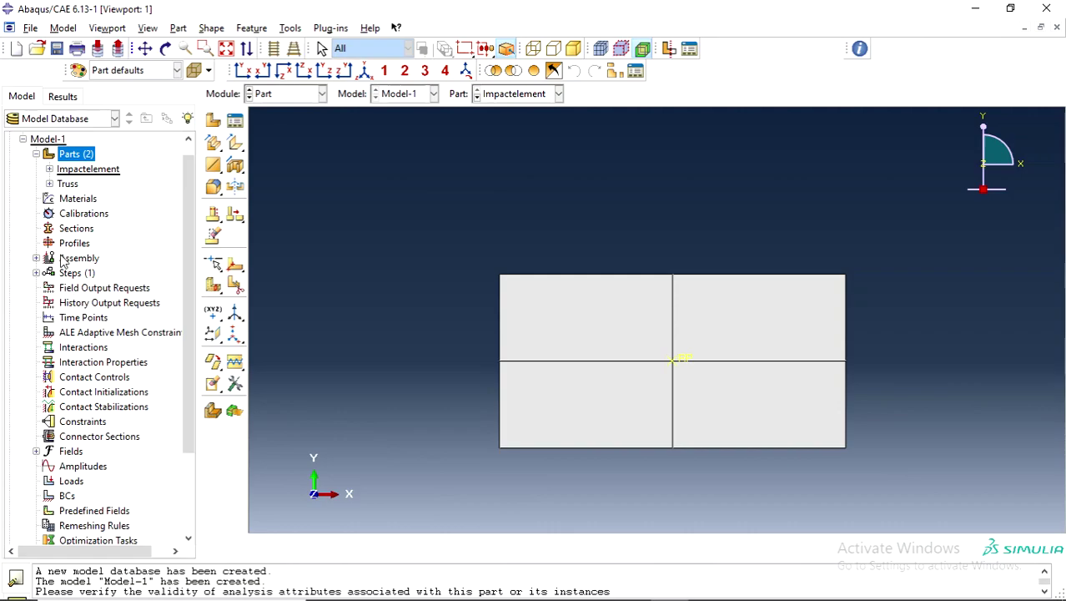
Assign a point mass/inertia to the Impactelement's reference point with an isotropic mass of 1
click(49, 168)
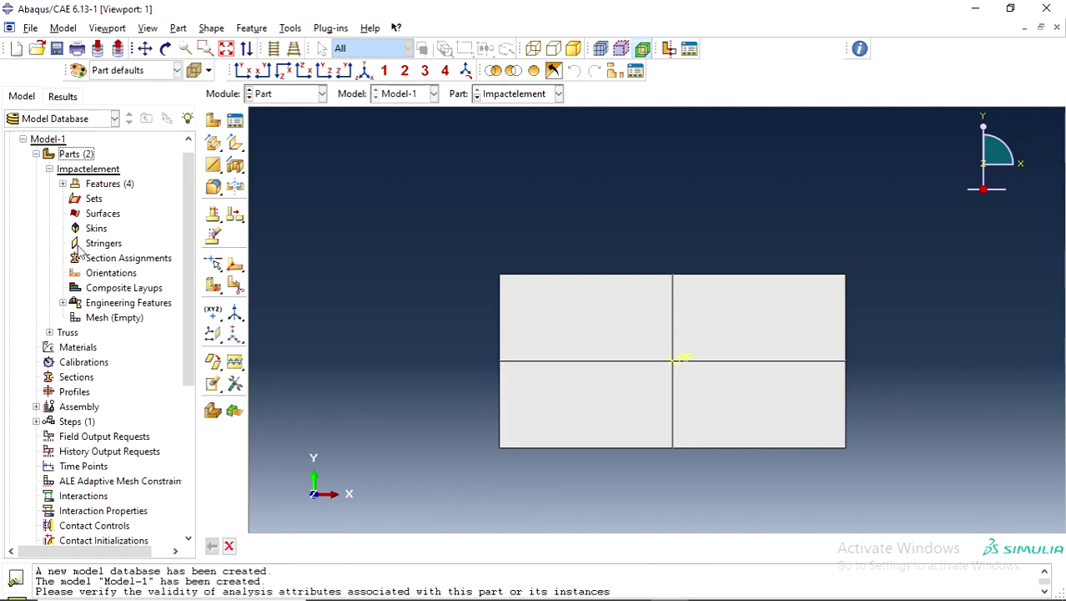
click(62, 302)
right_click(103, 320)
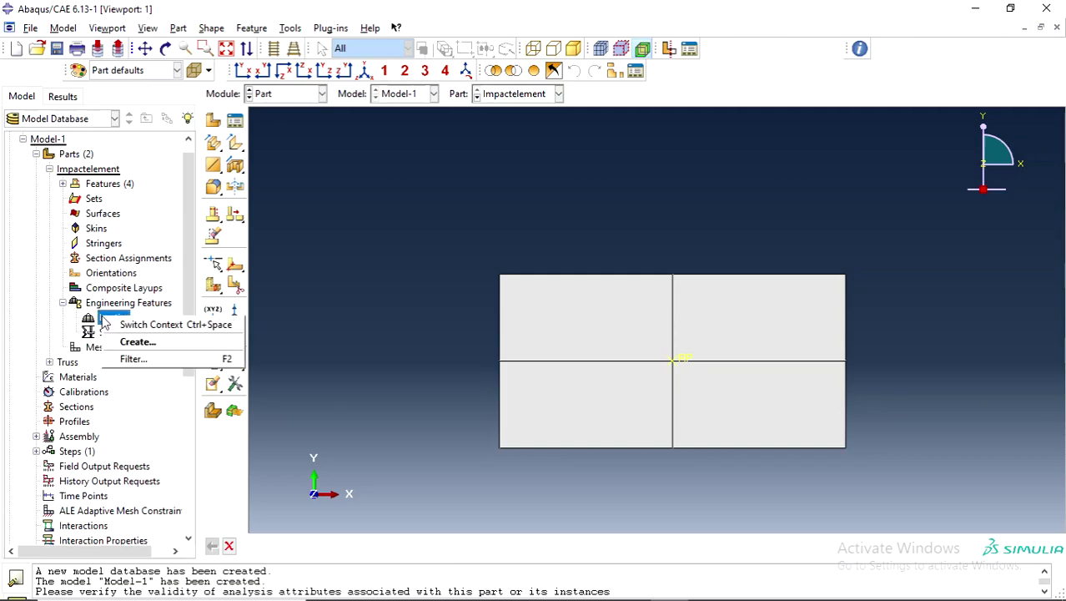
click(131, 344)
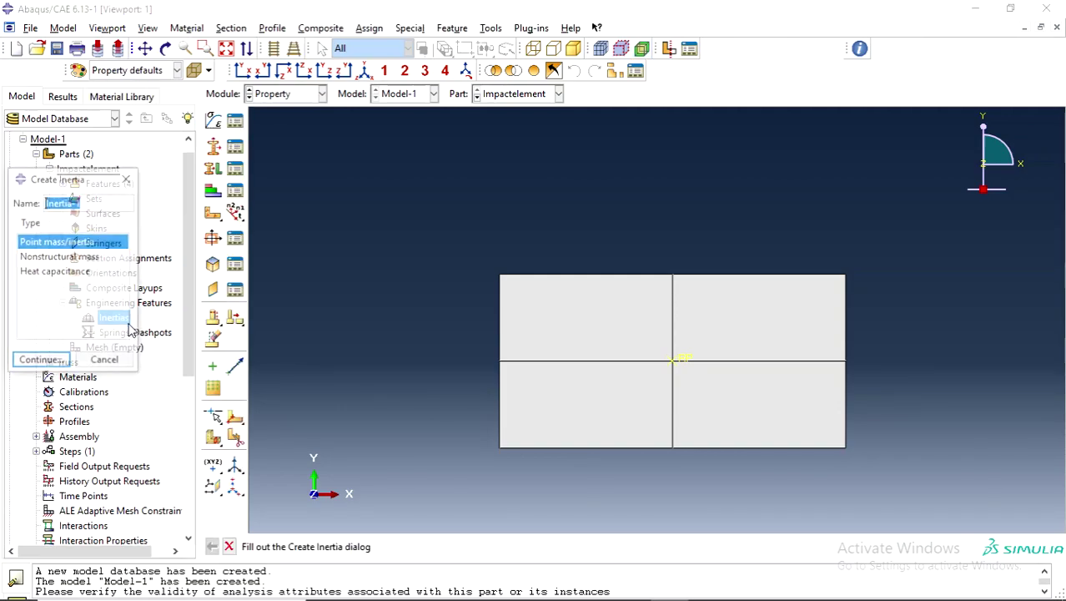
click(40, 360)
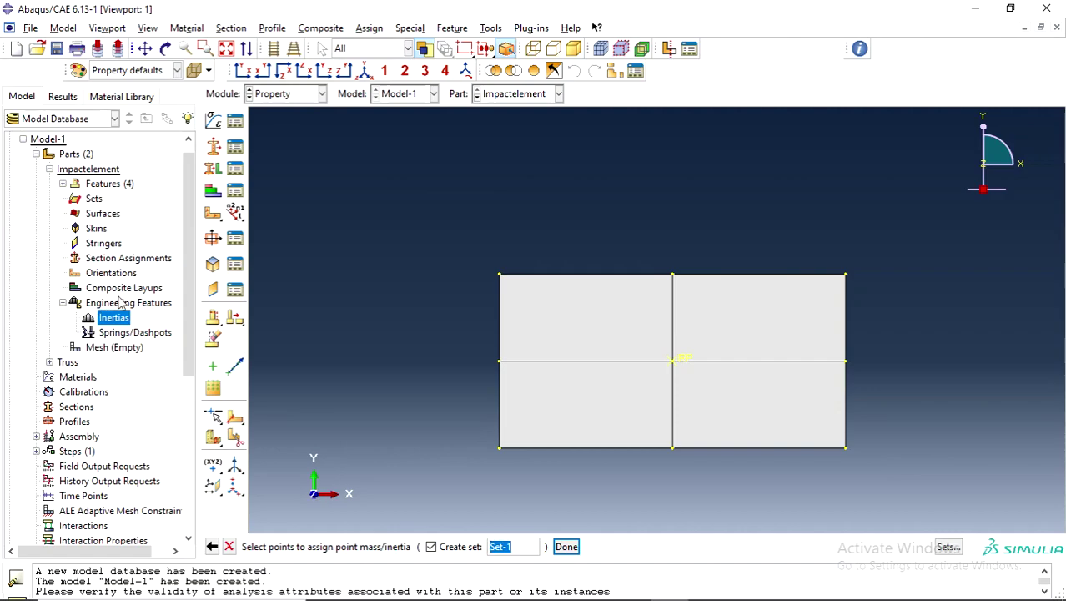
click(686, 360)
click(566, 547)
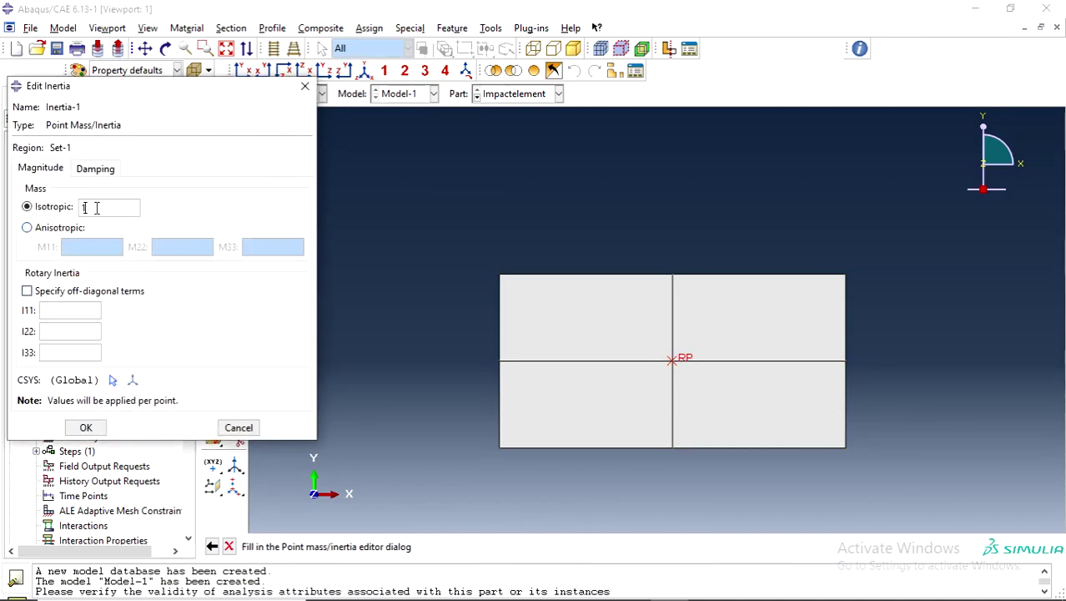
click(81, 428)
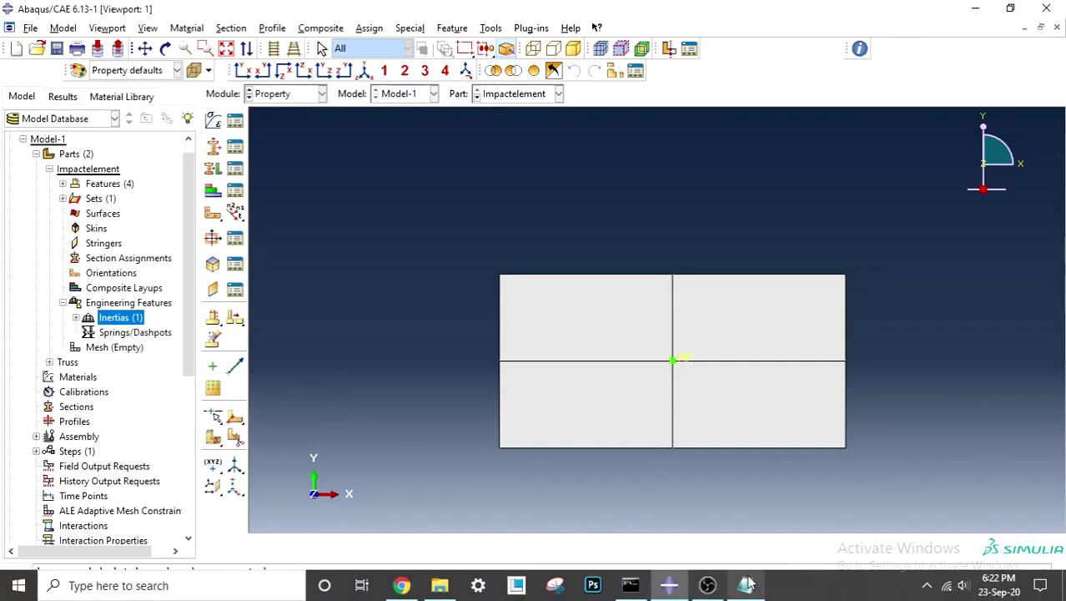
Review the Notepad notes about the mass units for the assigned magnitude, and return to Abaqus/CAE
click(745, 587)
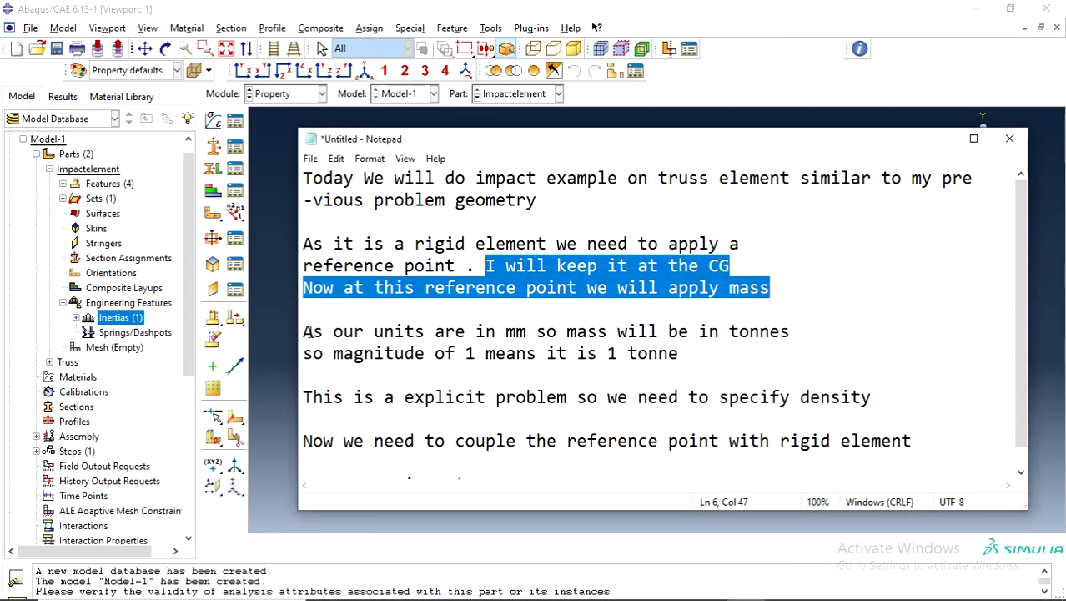
drag(306, 355, 701, 357)
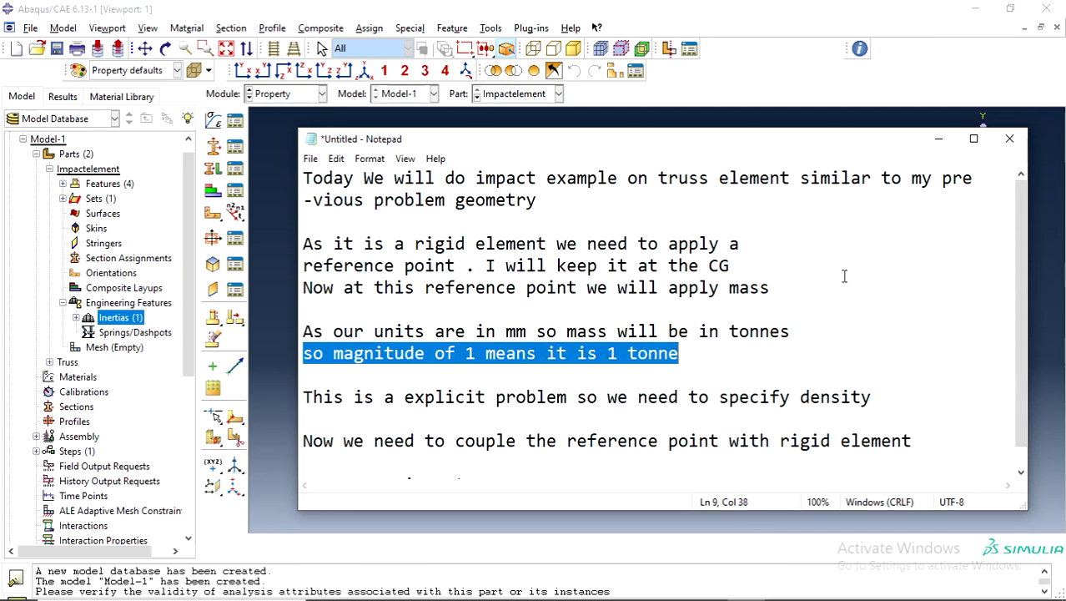
click(937, 140)
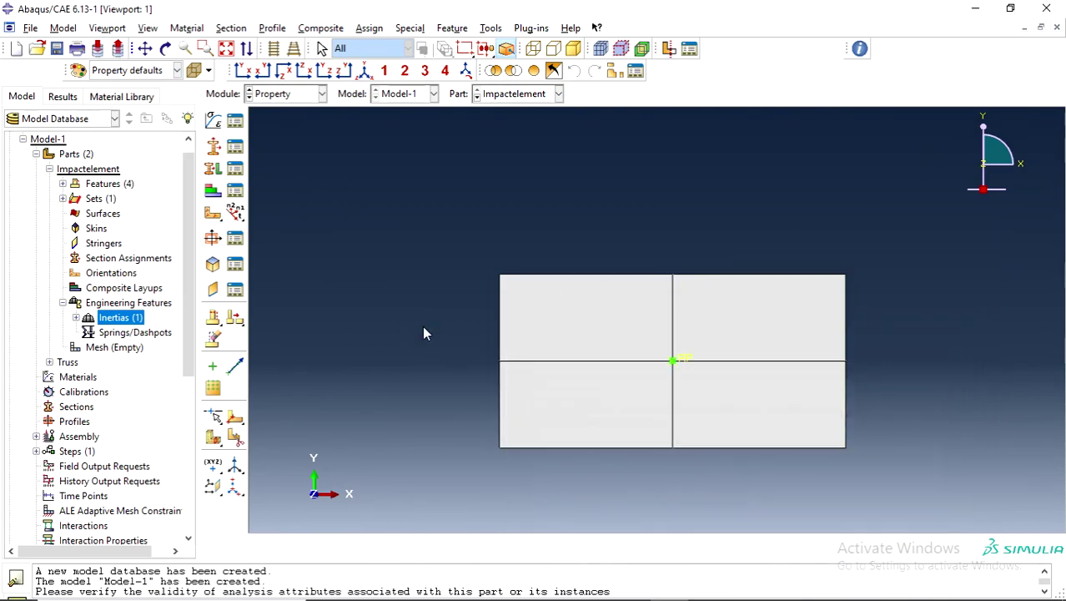
Create Material-1 with isotropic elastic behavior, using a Young's modulus of 210e3 and a Poisson's ratio of 0.3
click(321, 94)
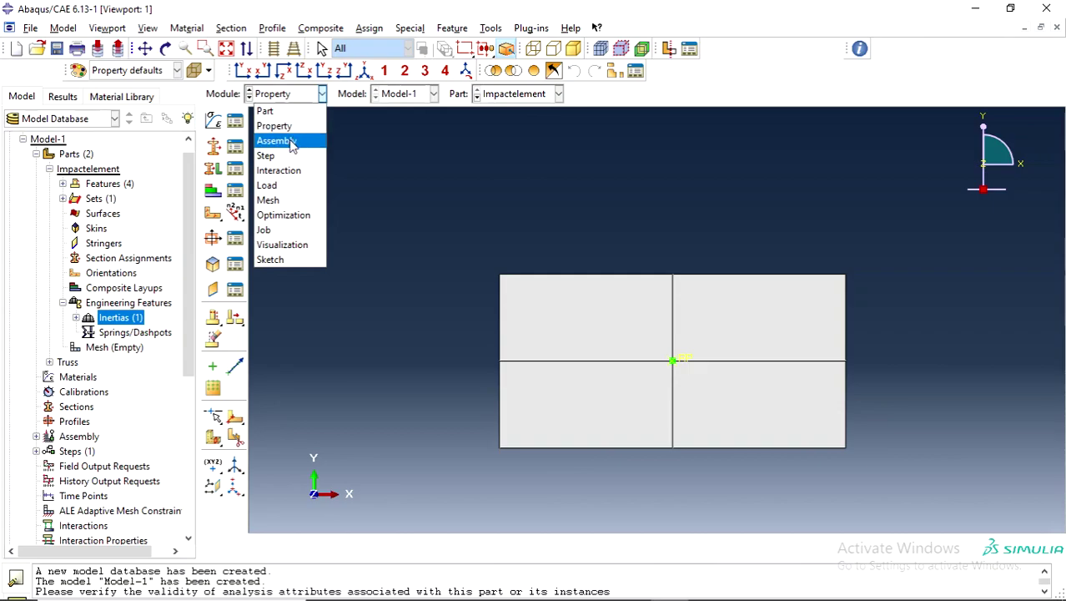
click(213, 121)
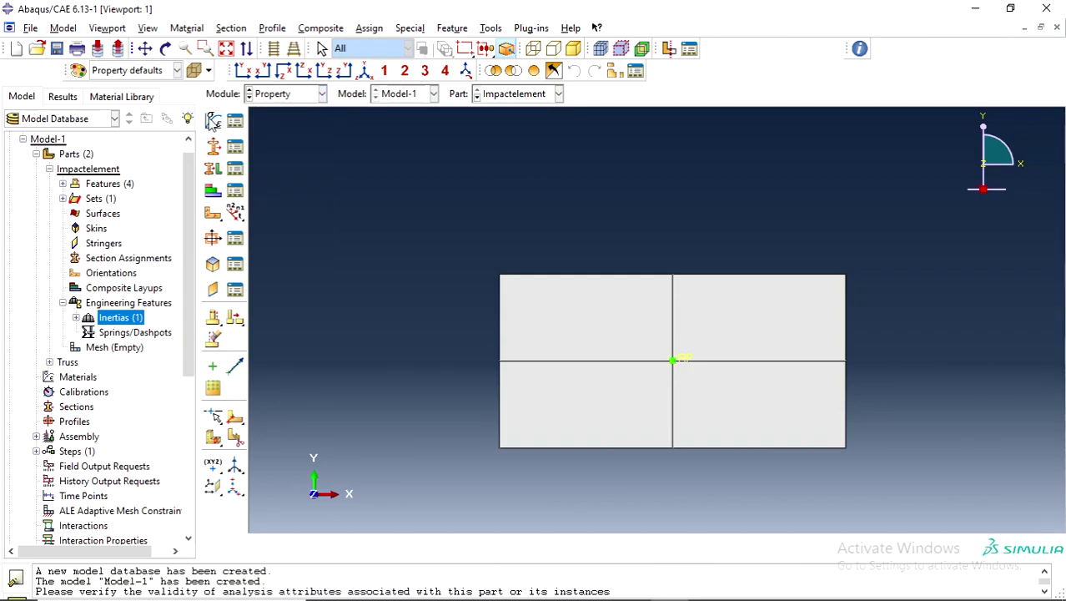
click(214, 122)
click(233, 192)
mouse_move(244, 209)
click(438, 208)
click(217, 404)
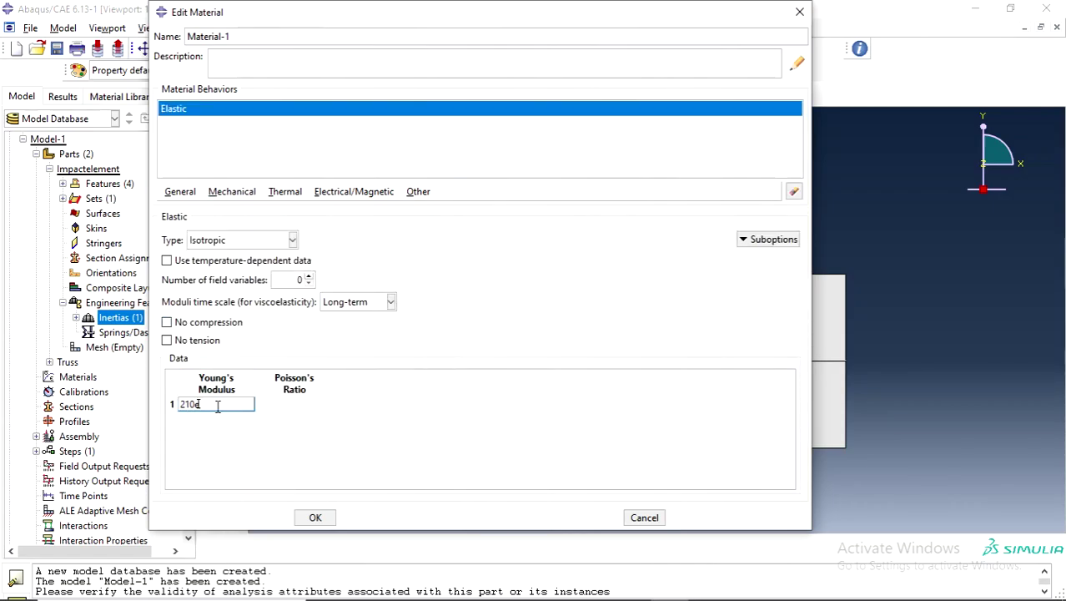
text(210e3)
click(290, 402)
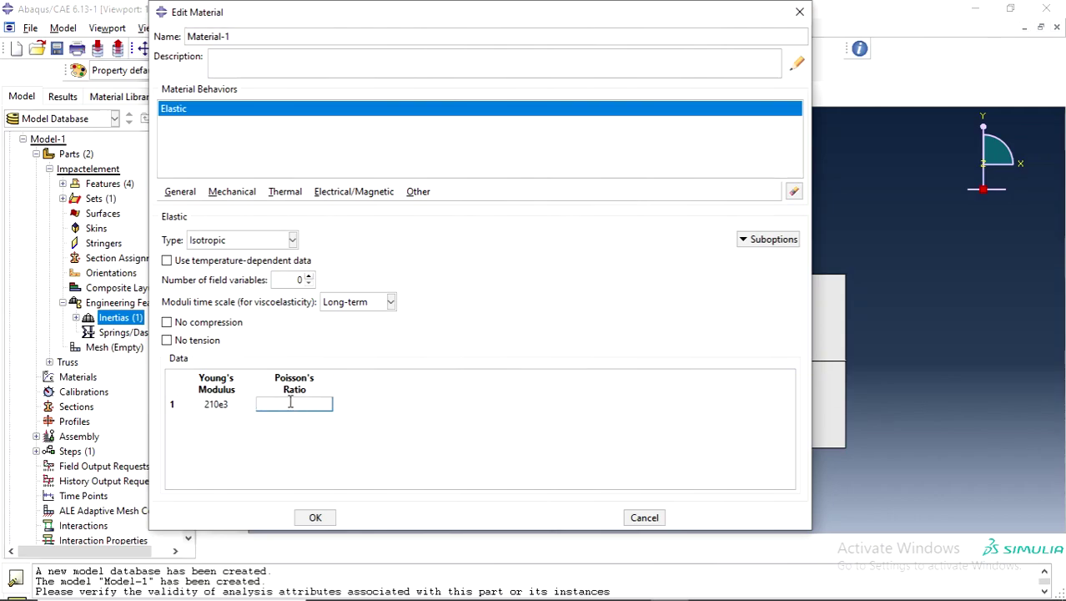
text(0.3)
Add a uniform mass density of 8e-9 to Material-1 and save the material
click(181, 191)
click(190, 207)
click(203, 345)
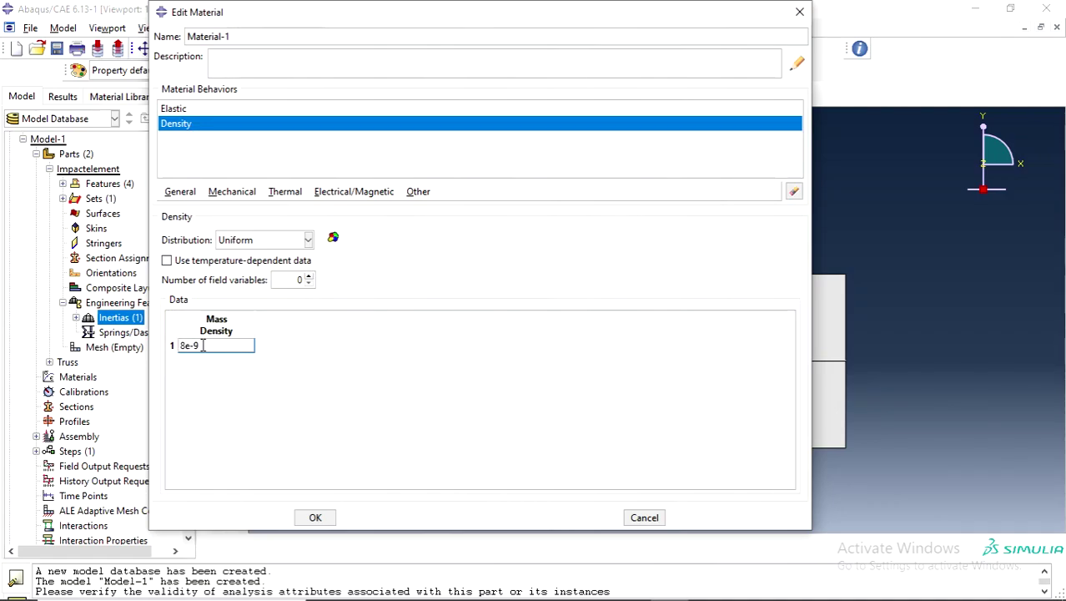
click(316, 518)
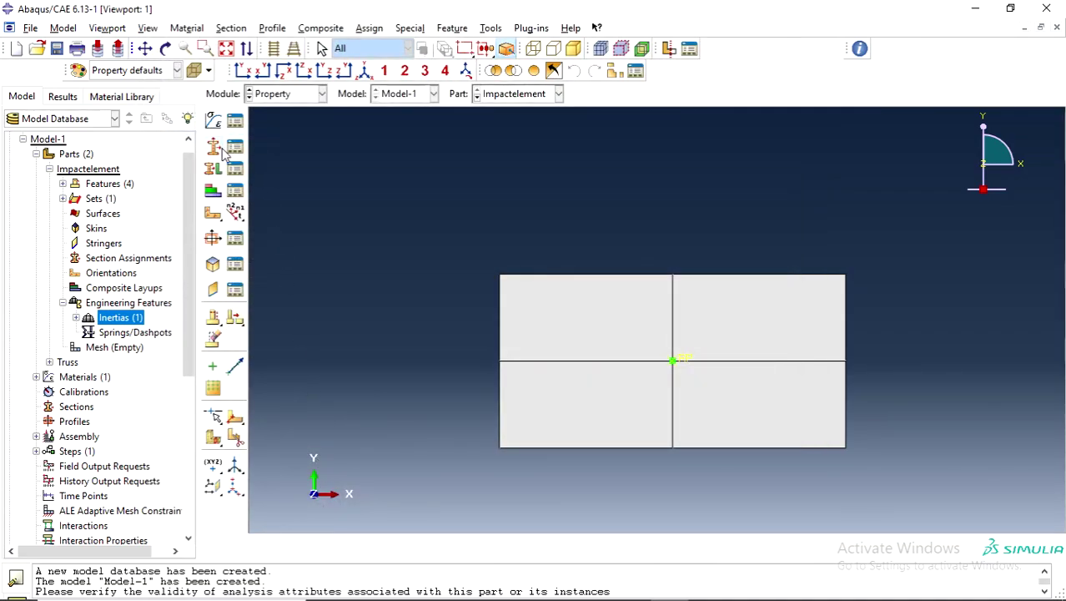
Make Truss the current part in the Property module
click(222, 153)
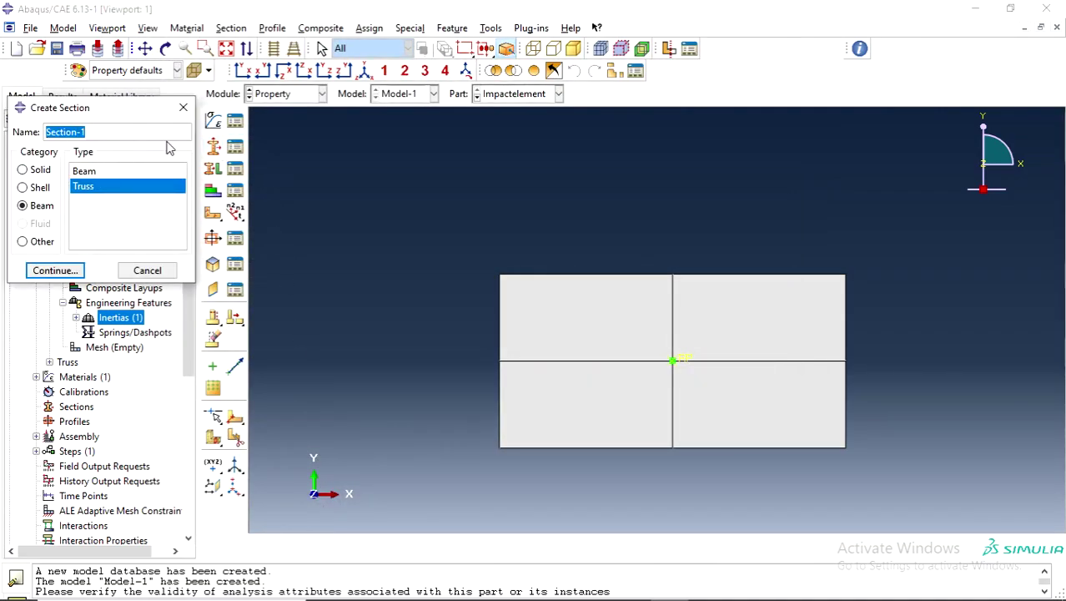
click(182, 108)
click(517, 94)
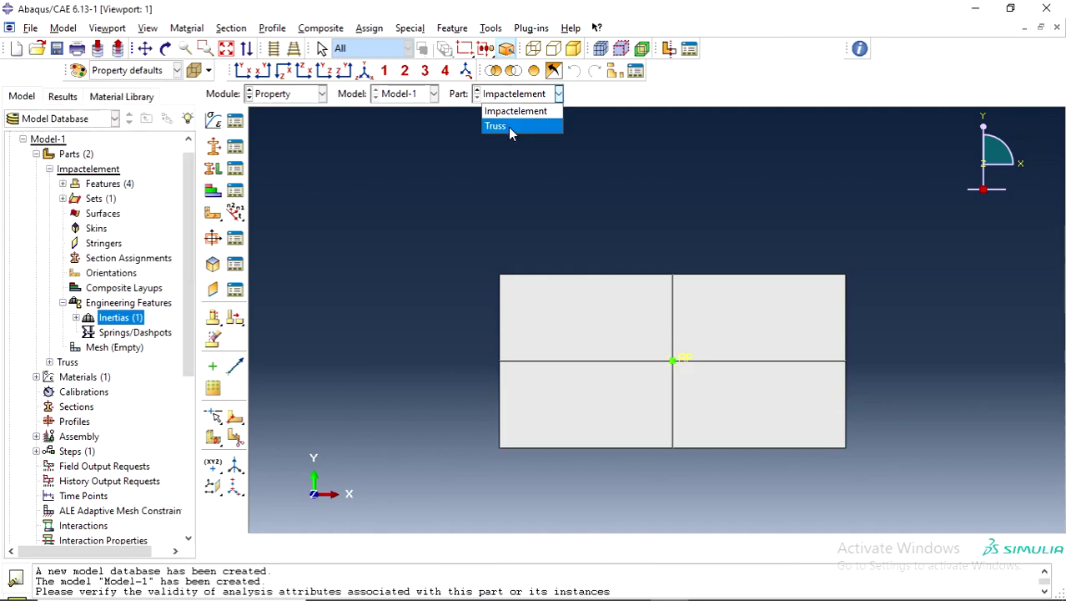
click(510, 127)
click(214, 122)
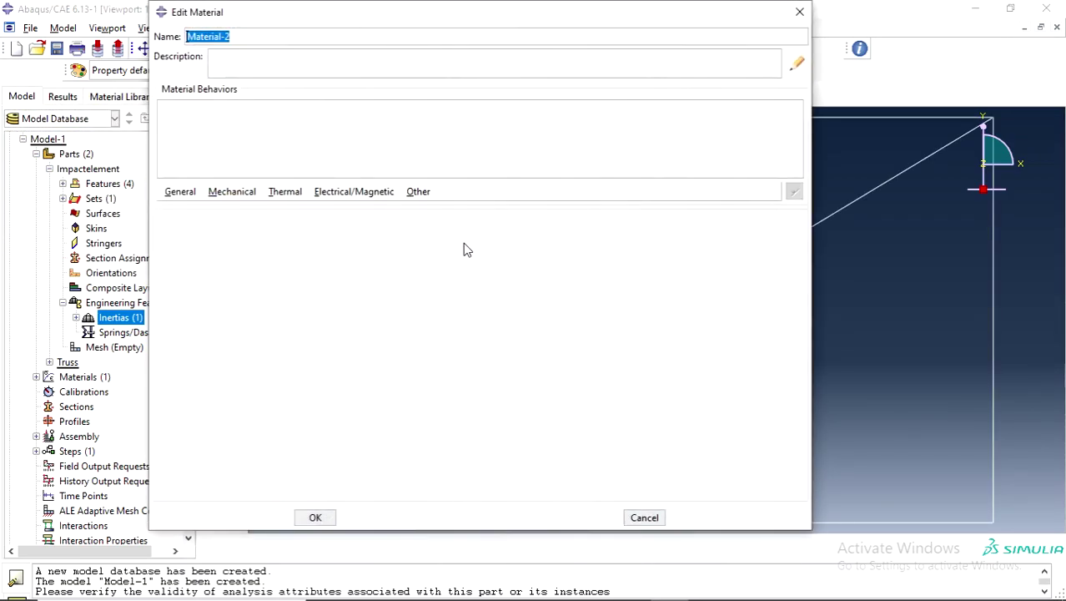
click(799, 13)
scroll(706, 305, down, 2)
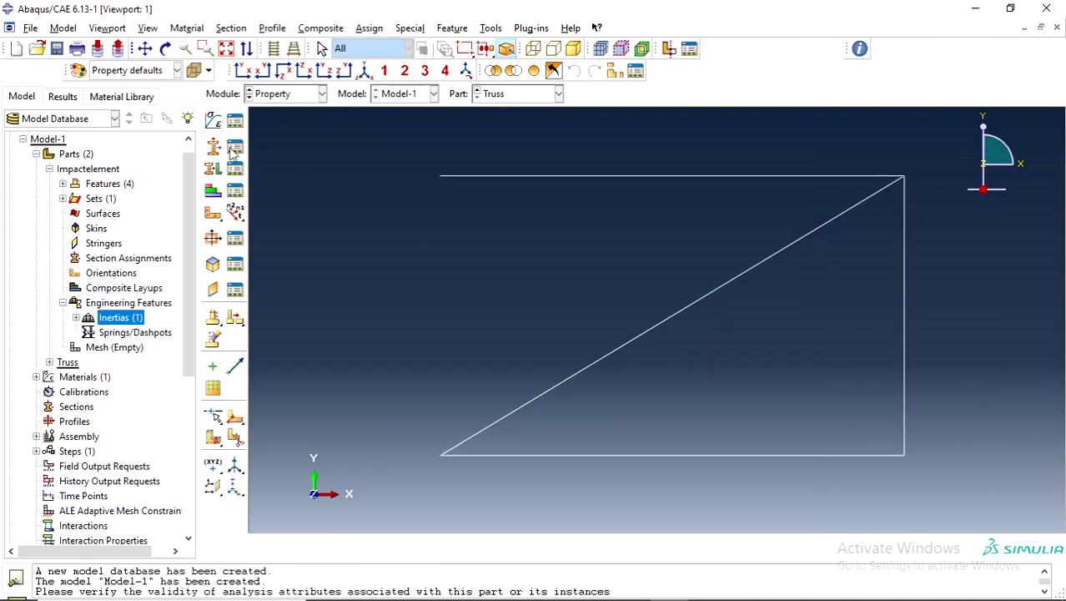
Create a truss section with Material-1 and a cross-sectional area of 1
click(212, 147)
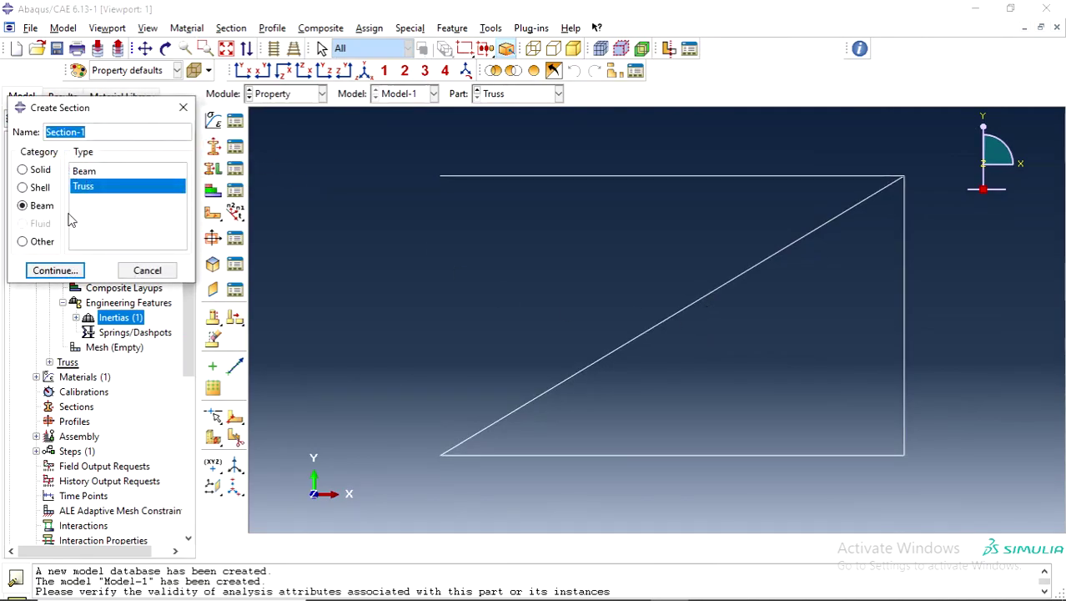
click(55, 272)
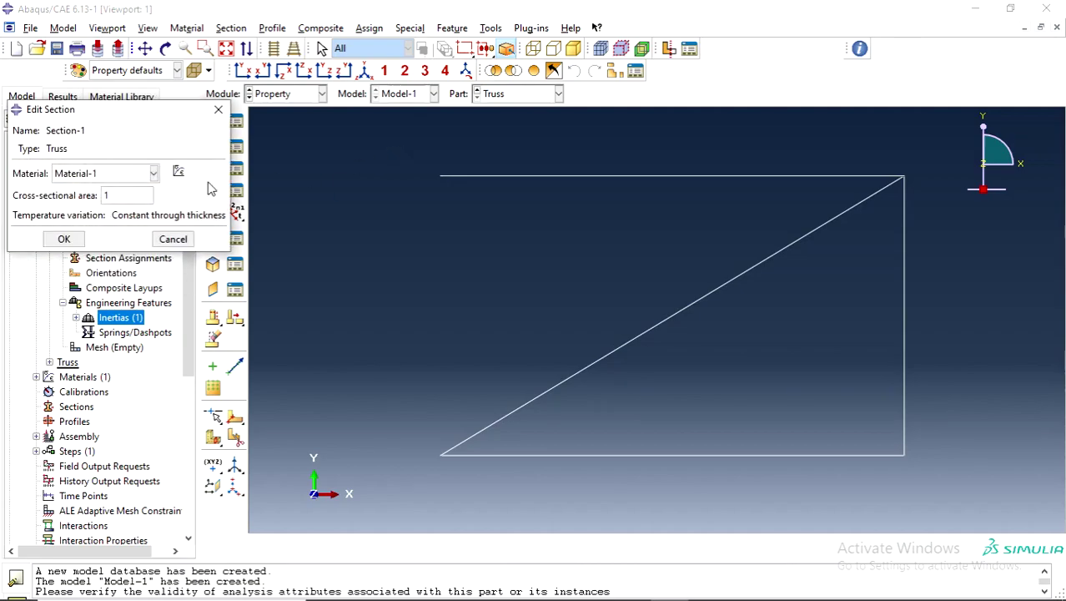
click(60, 238)
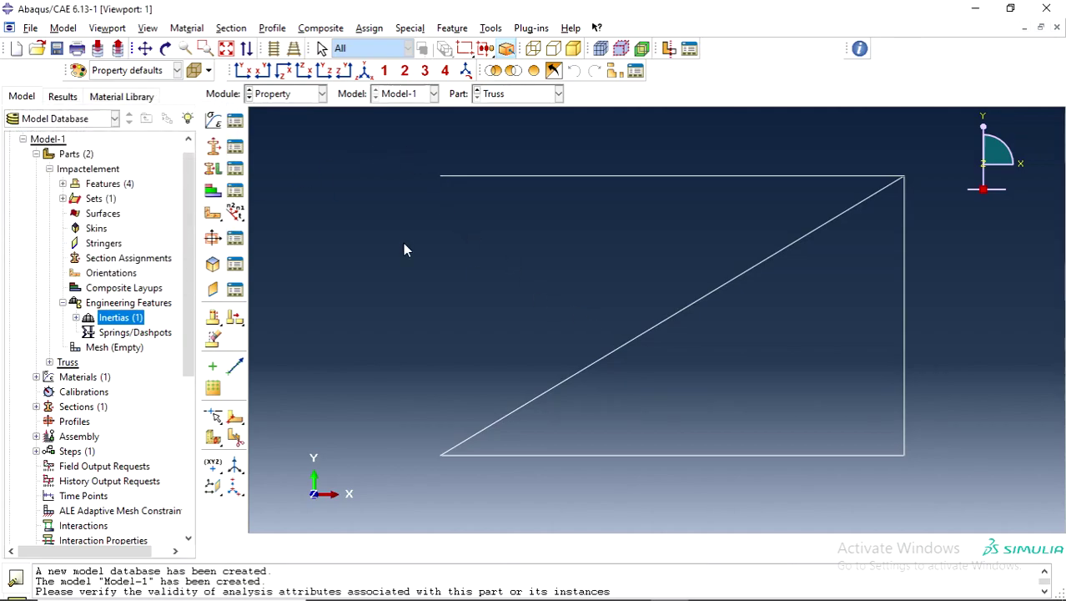
Assign Section-1 to all wires of the Truss part
click(214, 169)
drag(382, 140, 921, 504)
click(571, 546)
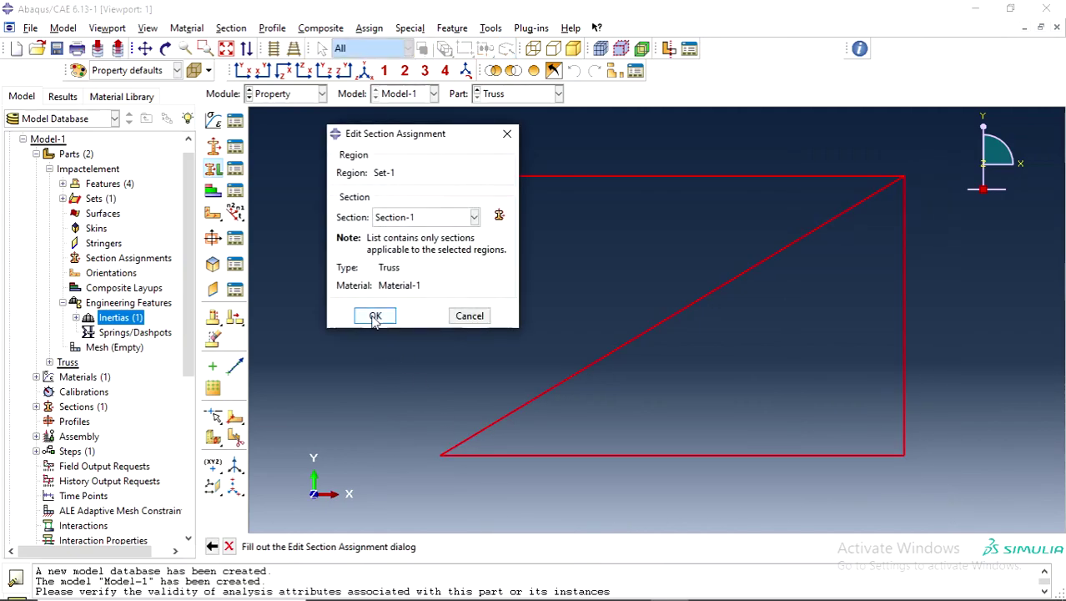
click(372, 313)
click(571, 547)
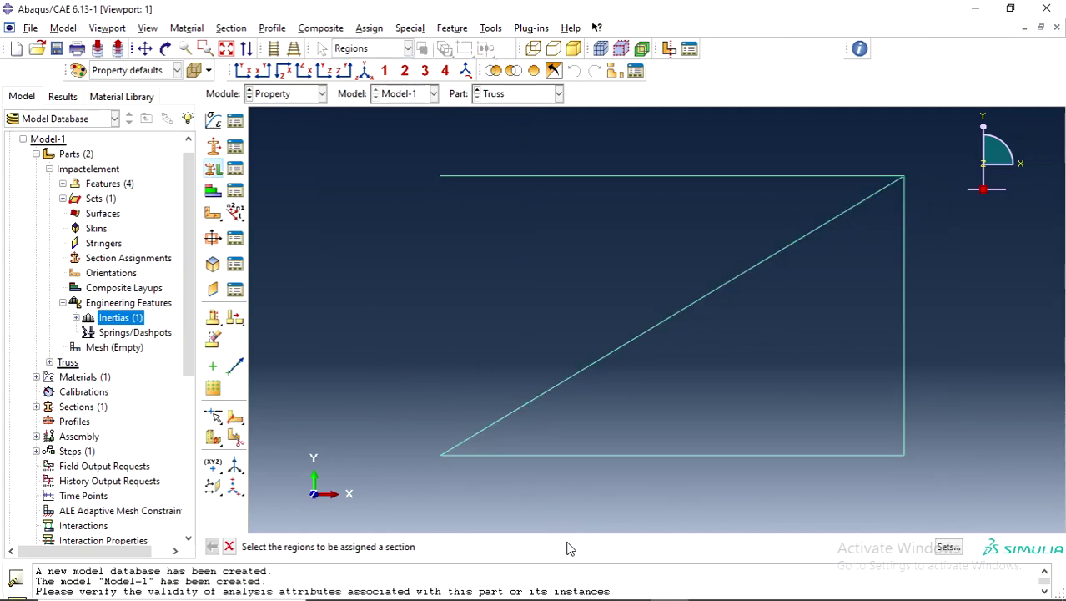
click(559, 95)
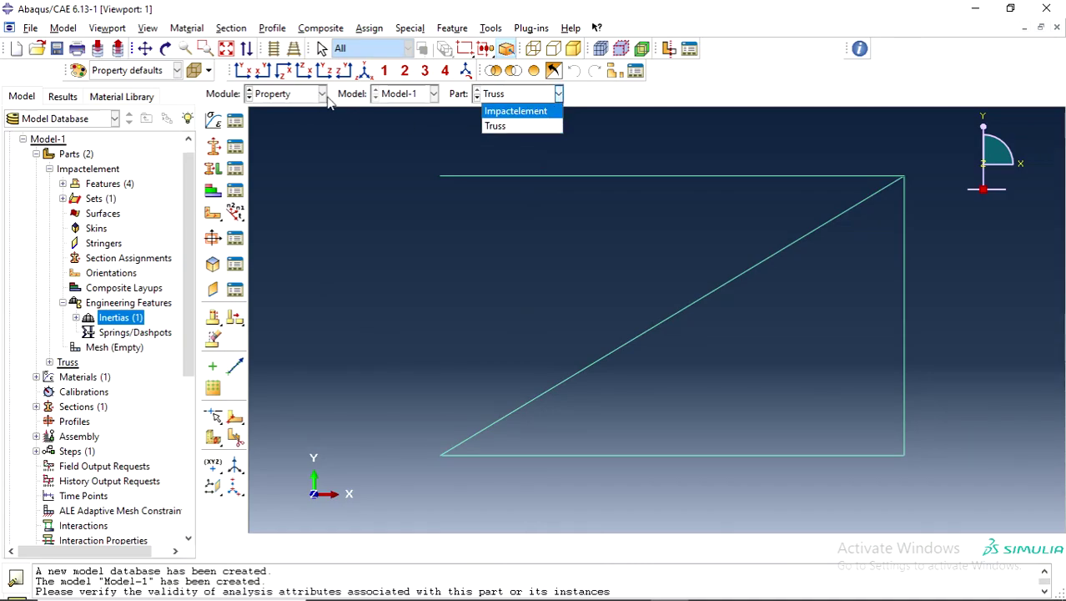
click(627, 112)
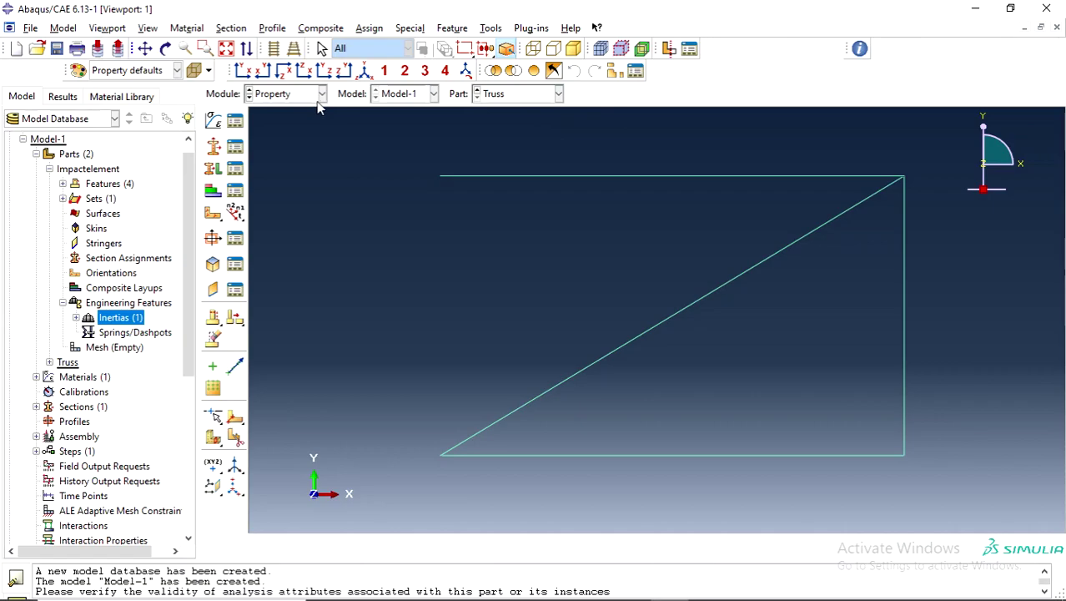
In the Assembly module, add a dependent instance of the Truss part with auto-offset from other instances turned off
click(321, 94)
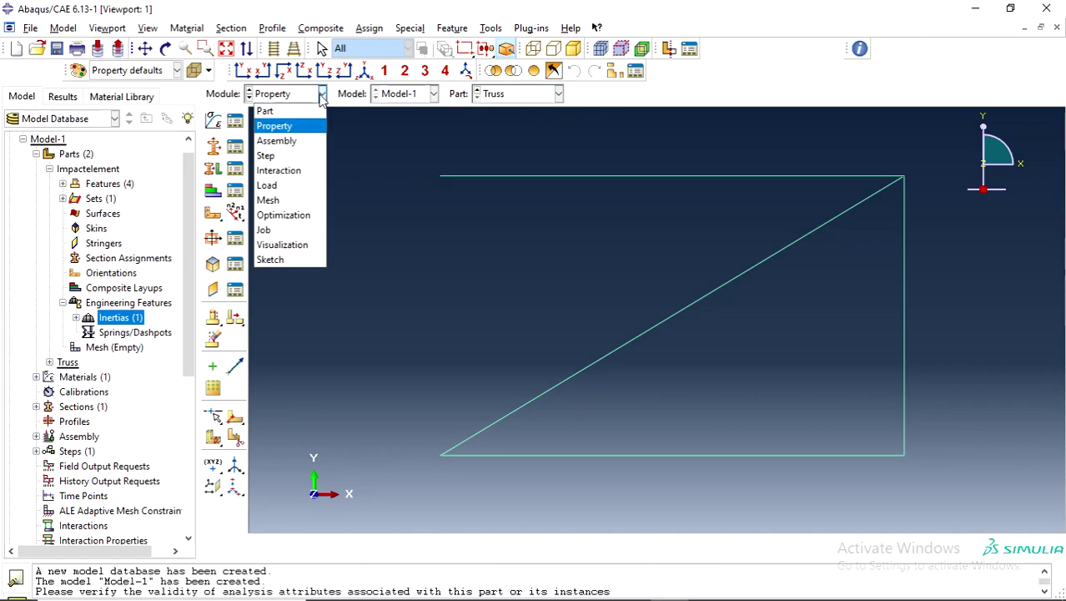
click(280, 141)
click(213, 120)
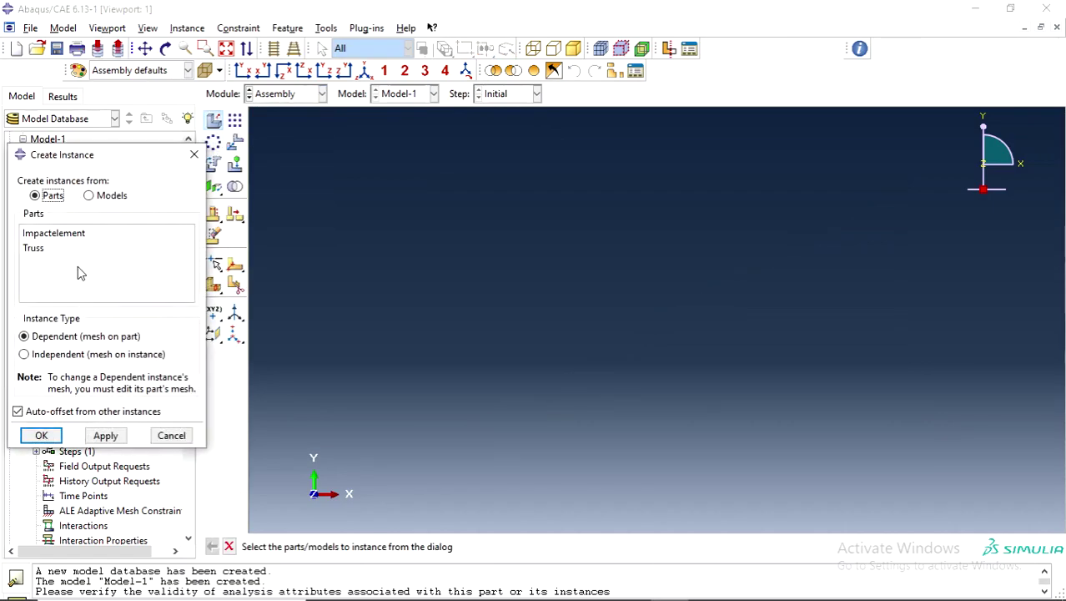
click(35, 249)
click(18, 412)
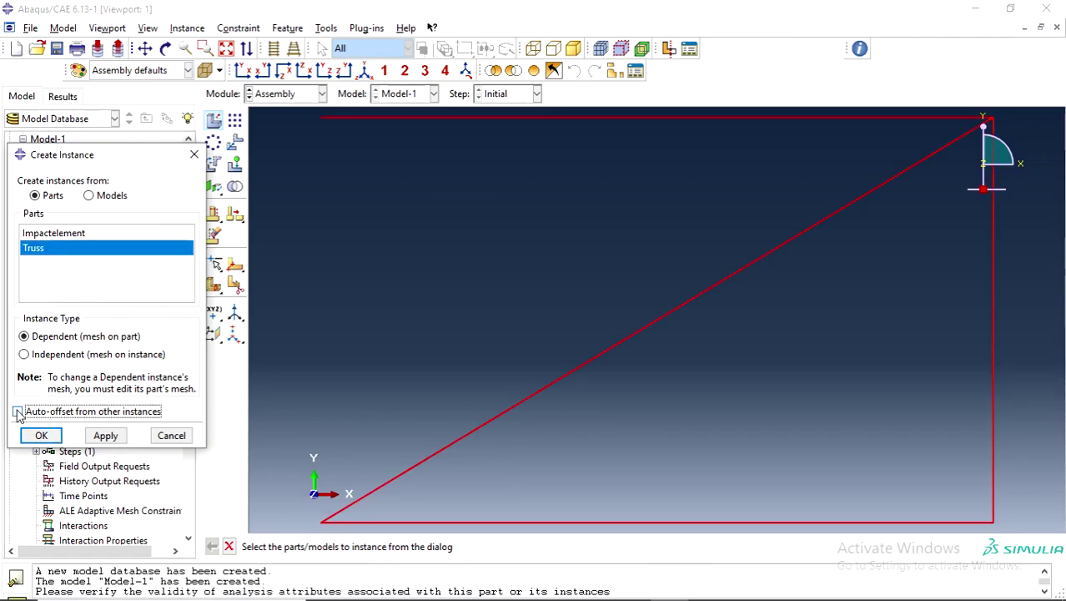
click(106, 435)
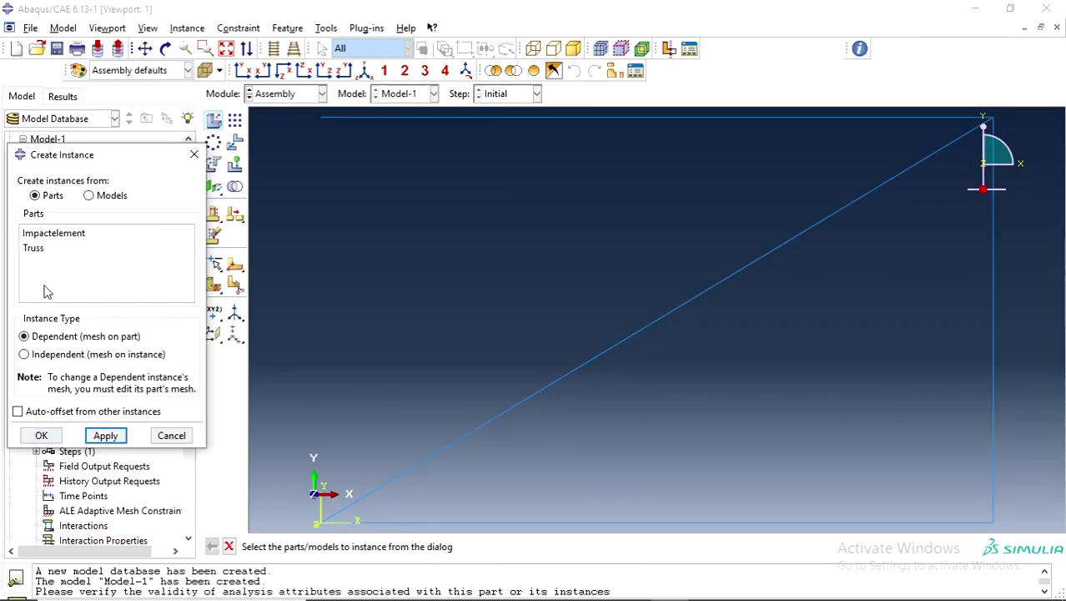
Add a dependent instance of the Impactelement part with auto-offset from other instances turned on
click(50, 234)
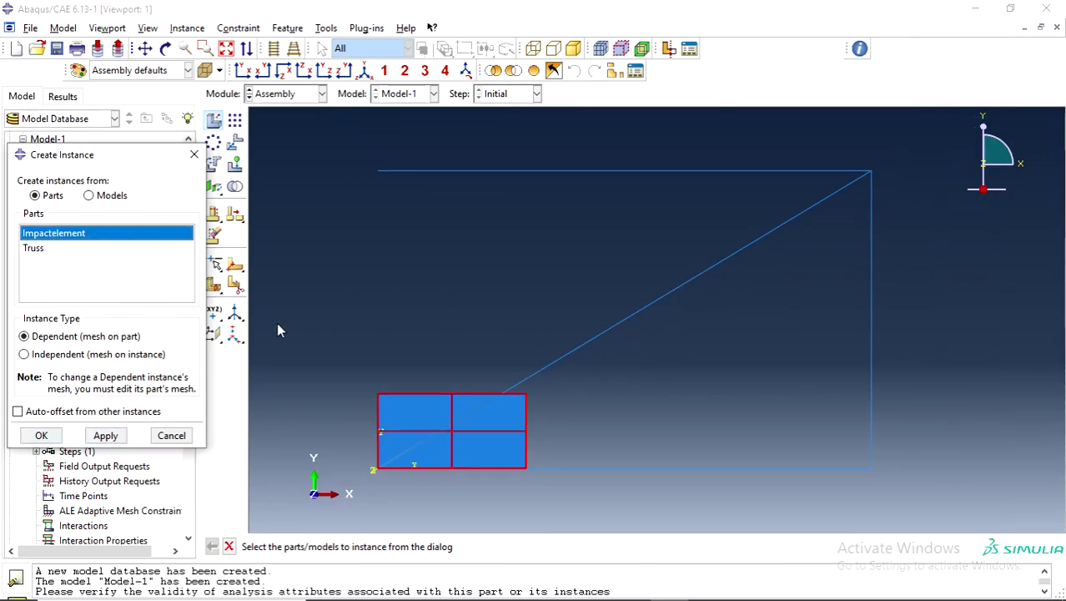
click(18, 411)
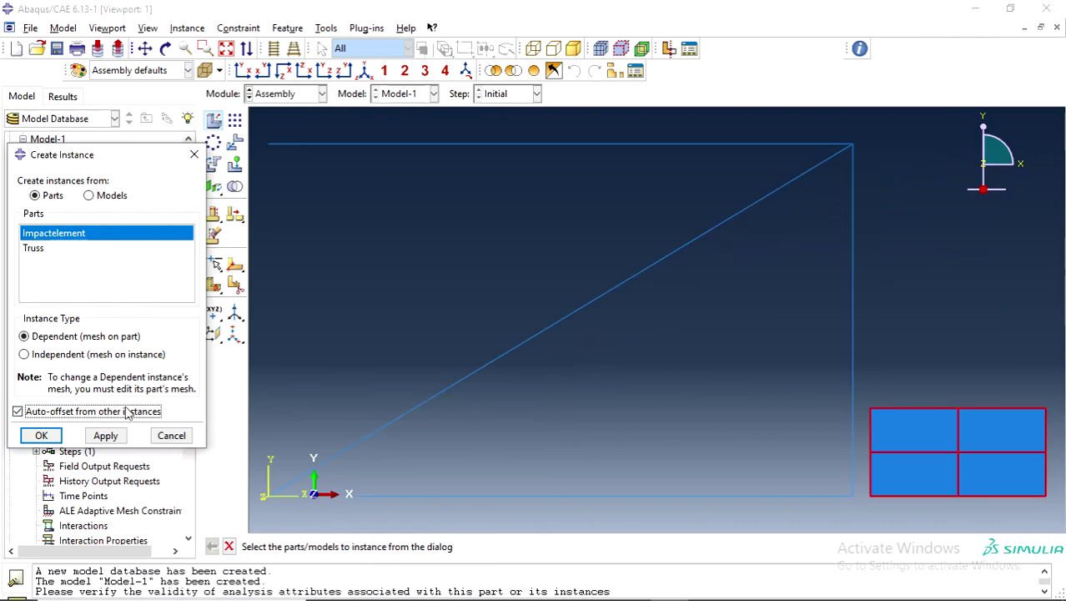
click(41, 435)
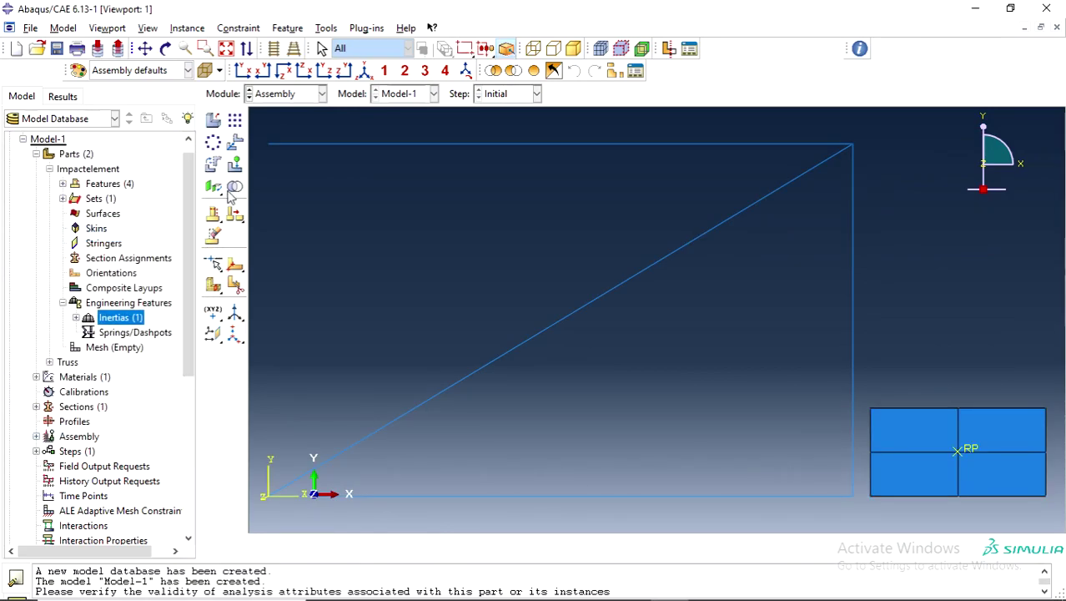
Translate the Impactelement instance so the midpoint of its truss-facing edge meets the midpoint of the truss's vertical member
click(236, 145)
scroll(878, 497, up, 1)
scroll(884, 475, up, 2)
click(867, 444)
click(389, 545)
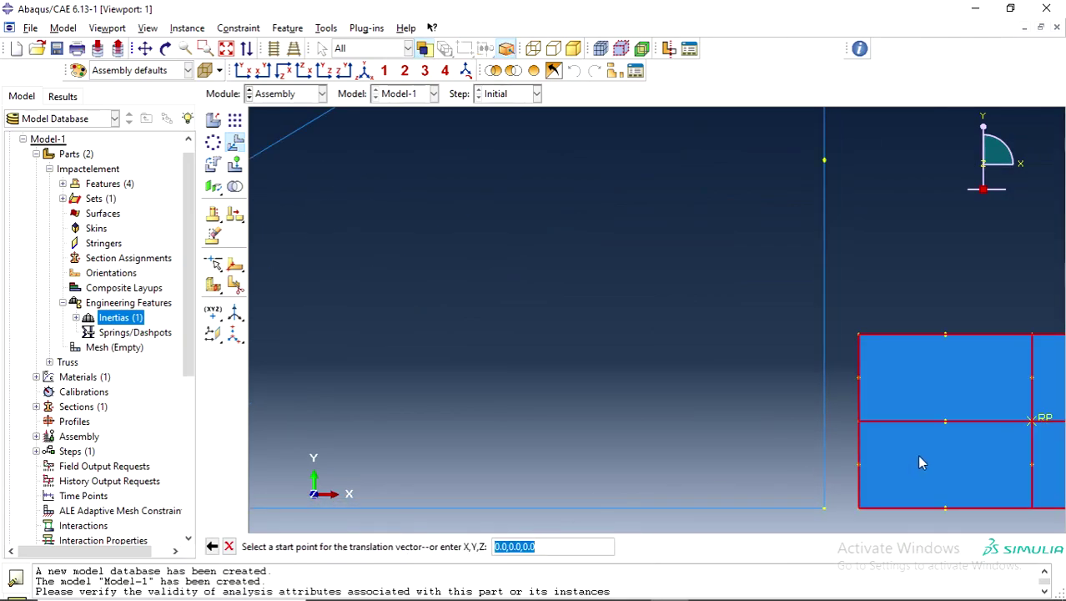
click(861, 422)
scroll(870, 434, down, 3)
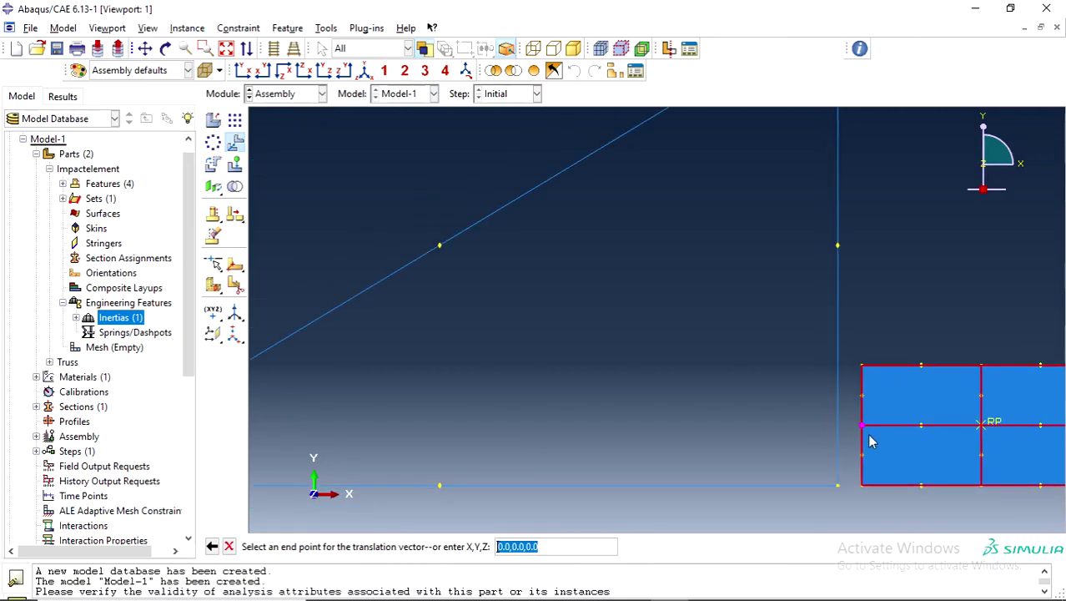
click(838, 286)
scroll(488, 430, down, 4)
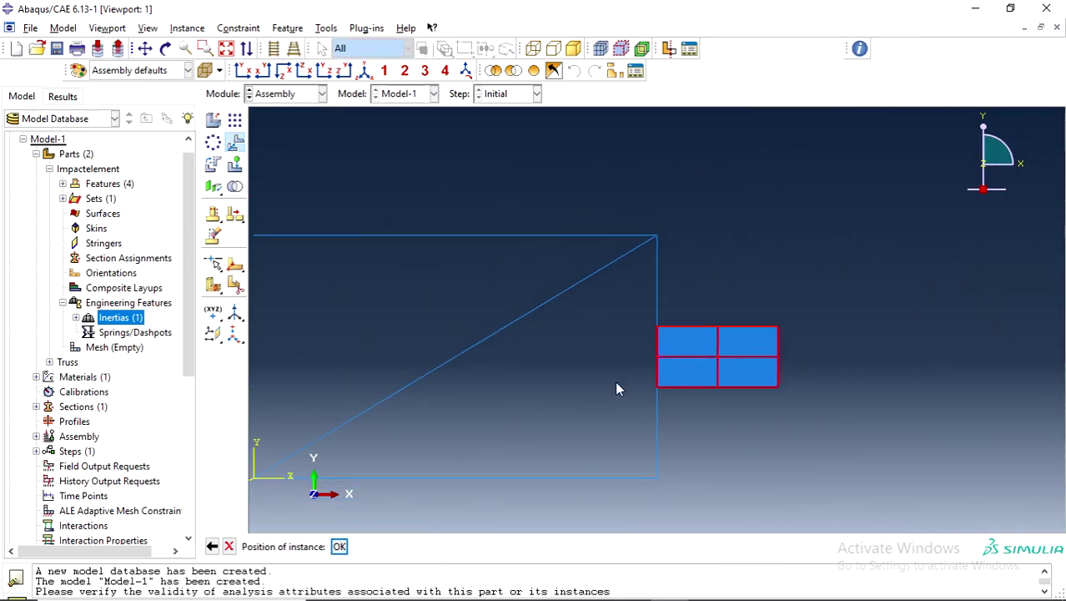
scroll(617, 386, up, 1)
click(338, 546)
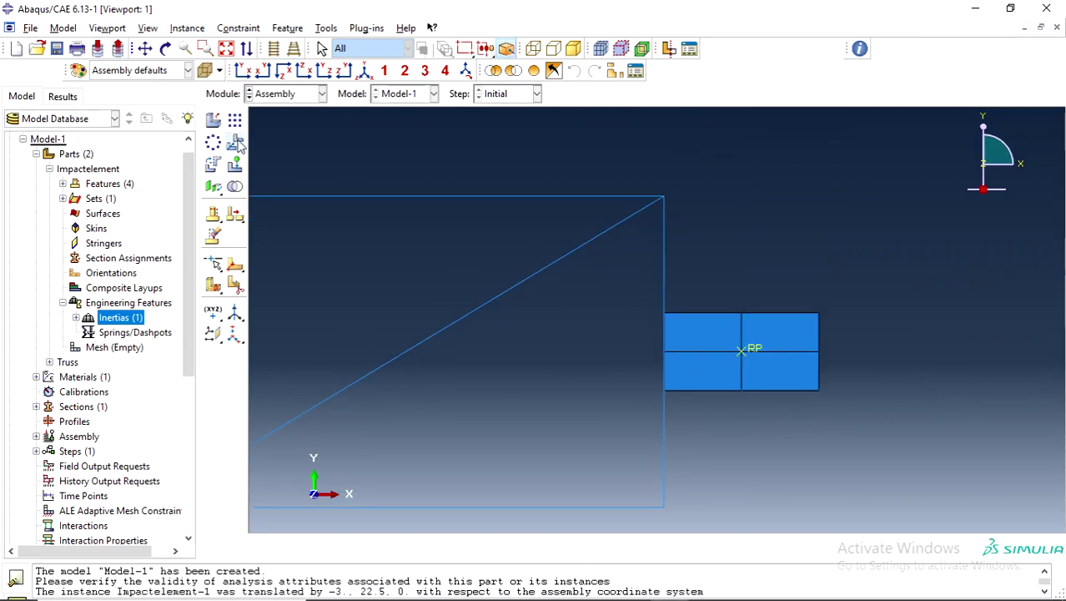
Translate the Impactelement instance away from the truss, from the midpoint of its contact edge to the end point 102,30
click(236, 143)
click(727, 357)
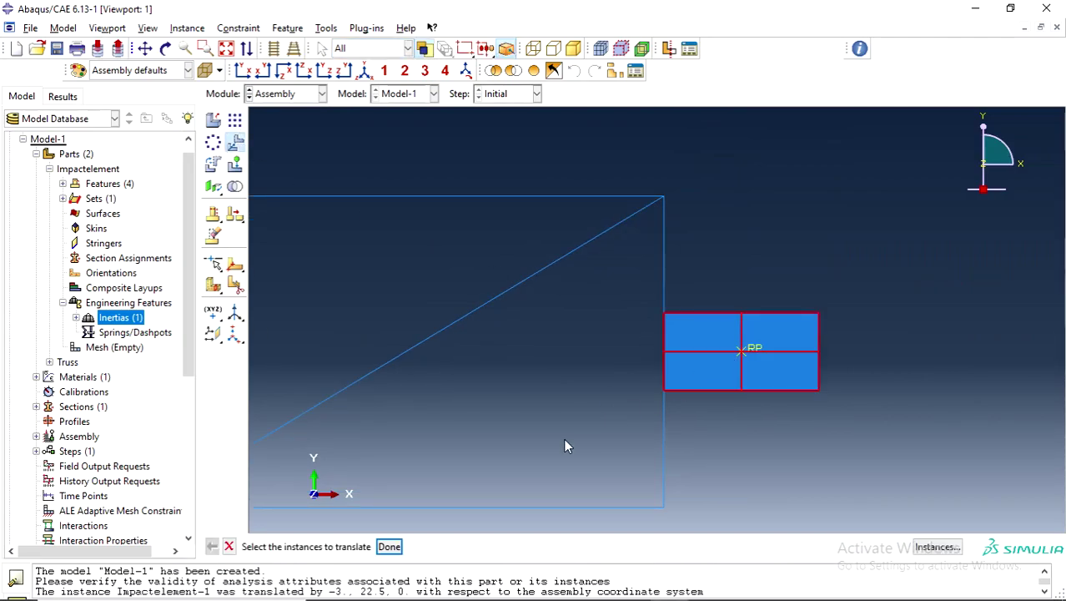
click(388, 546)
scroll(667, 376, up, 3)
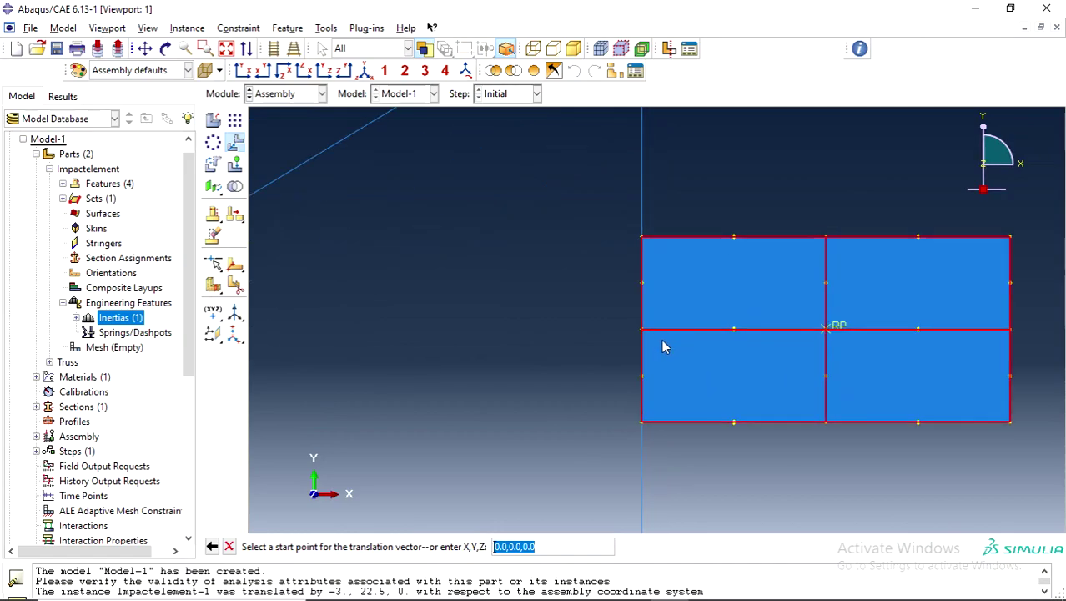
click(641, 329)
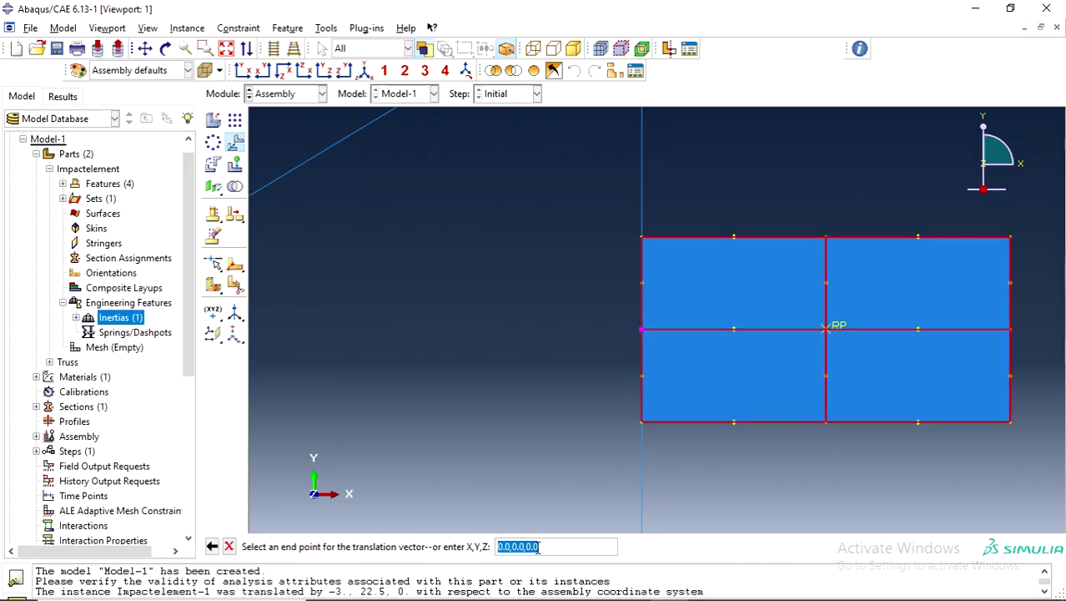
key(BackSpace)
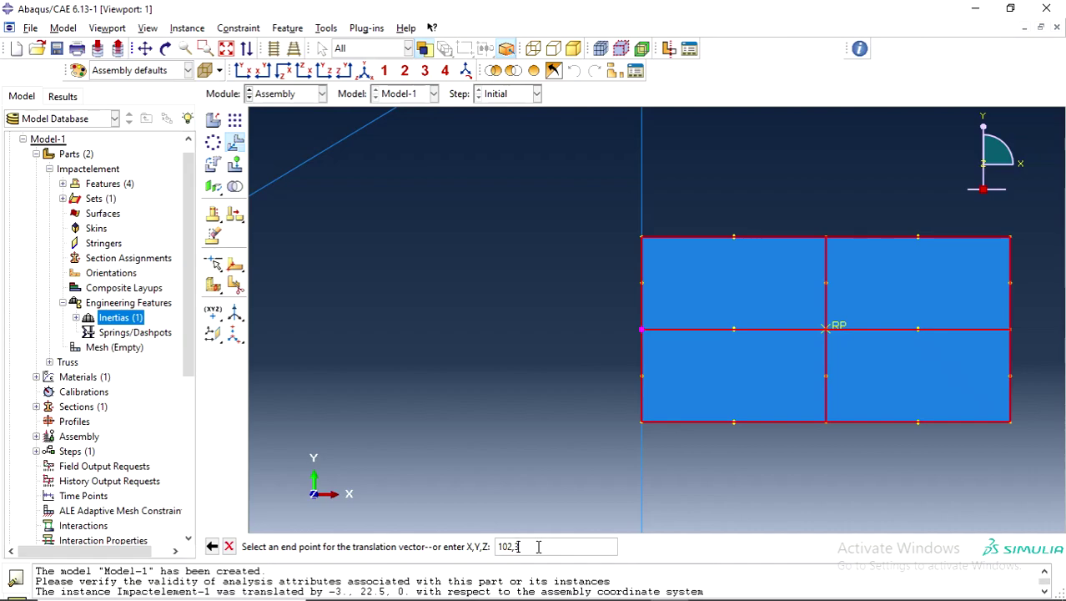
text(102,30)
key(Return)
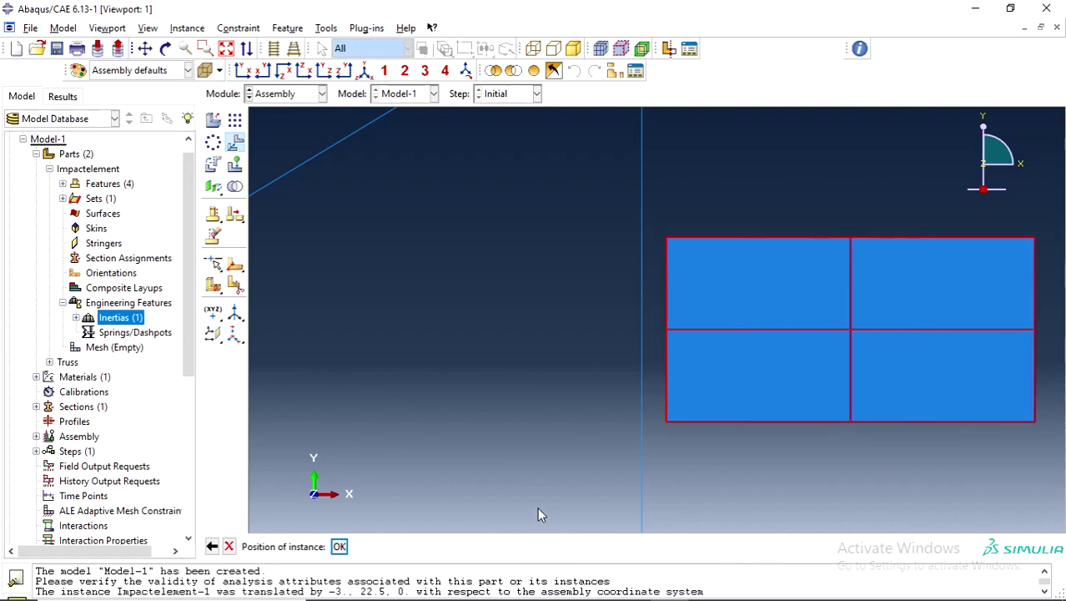
click(339, 545)
scroll(789, 407, down, 5)
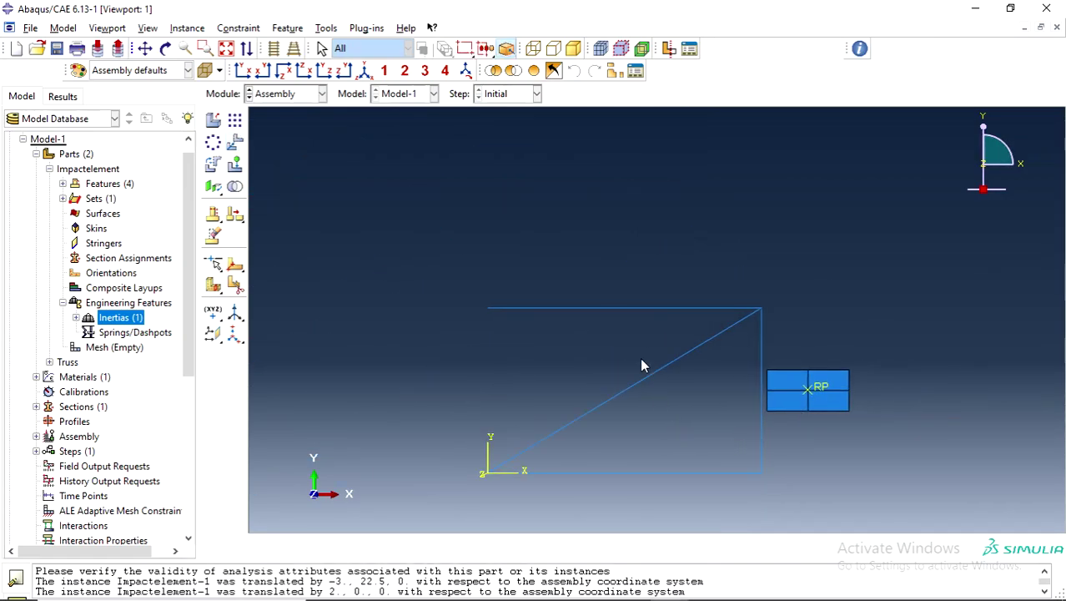
scroll(646, 371, up, 2)
In the Step module, create a Dynamic, Explicit step after Initial with a time period of 1 and Nlgeom on
click(321, 94)
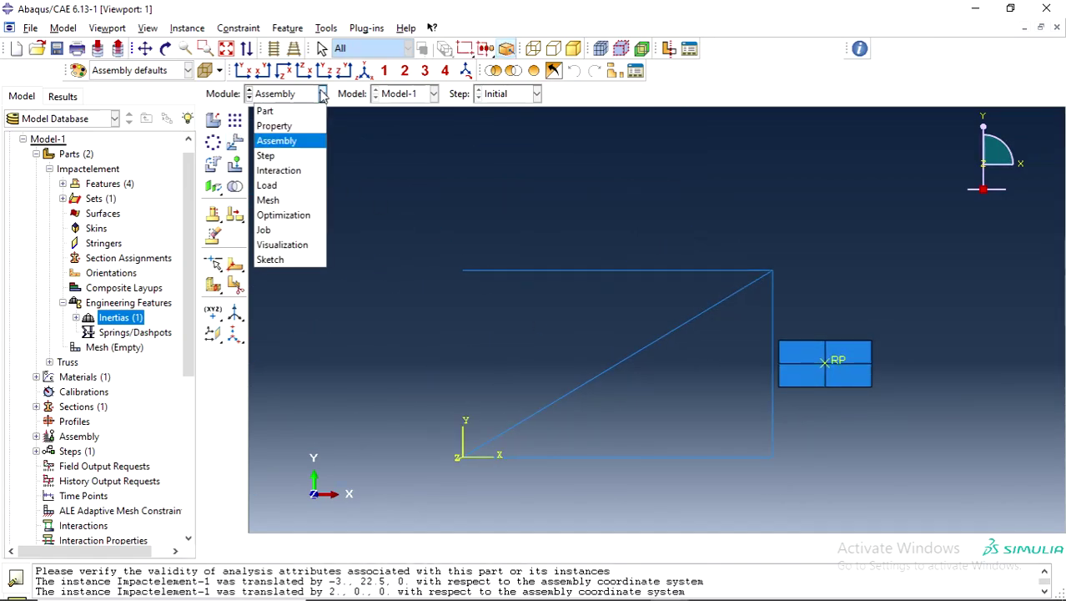
click(269, 155)
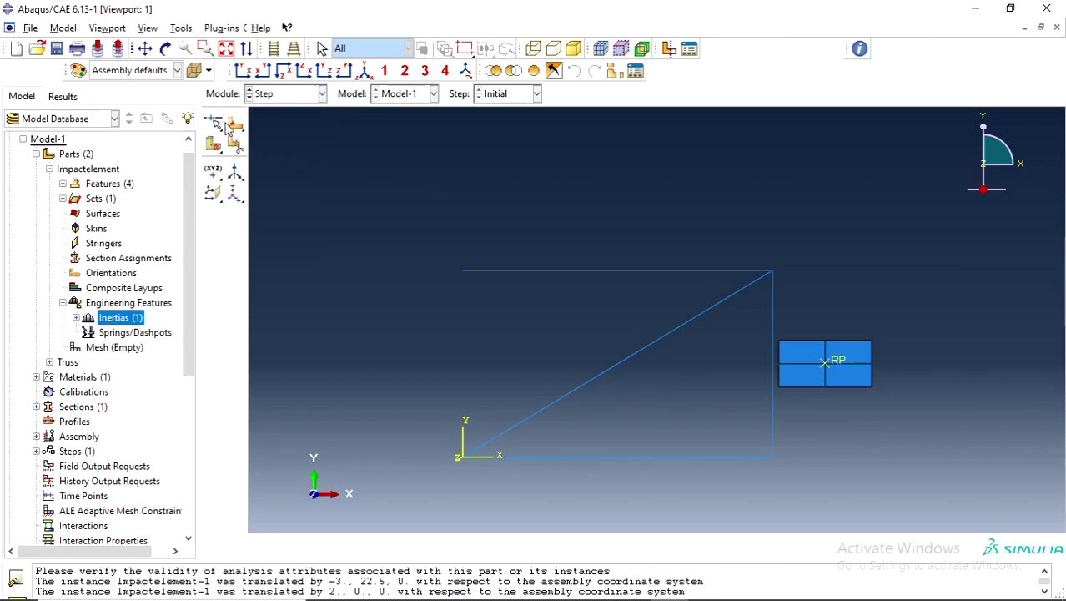
click(216, 123)
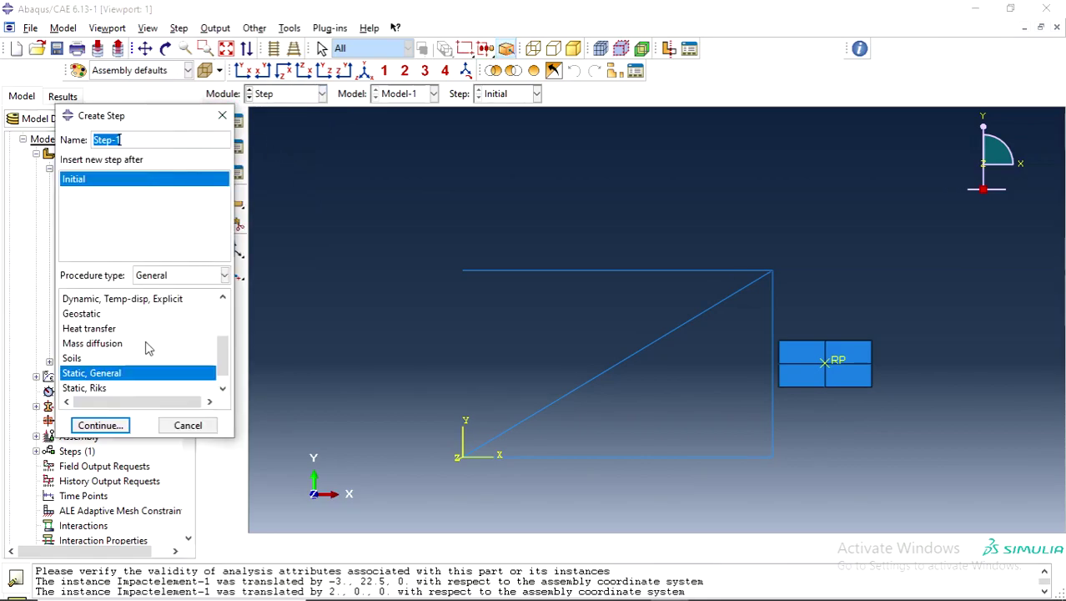
scroll(148, 348, up, 2)
click(121, 372)
click(102, 425)
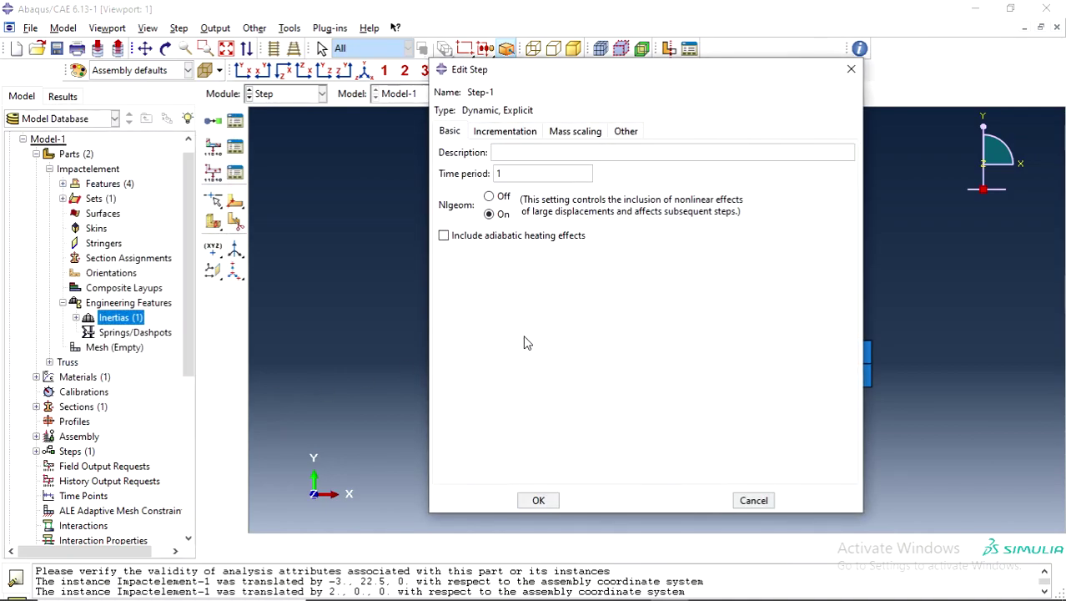
click(539, 500)
In the Interaction module, create a General contact (Explicit) interaction in Step-1 for all with self and start a new contact property
click(313, 95)
click(288, 173)
click(213, 122)
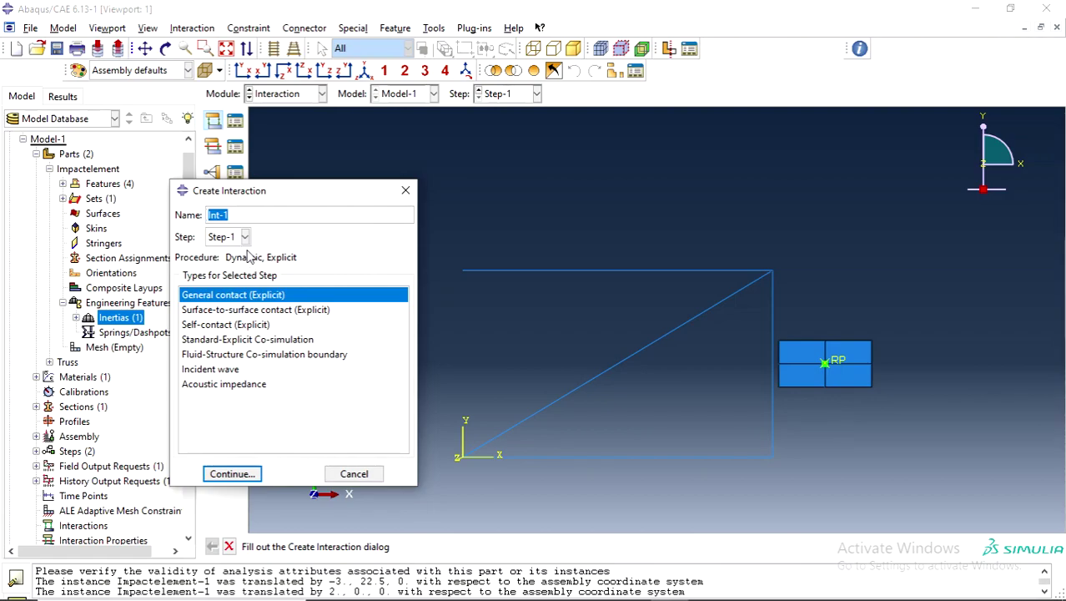
click(233, 473)
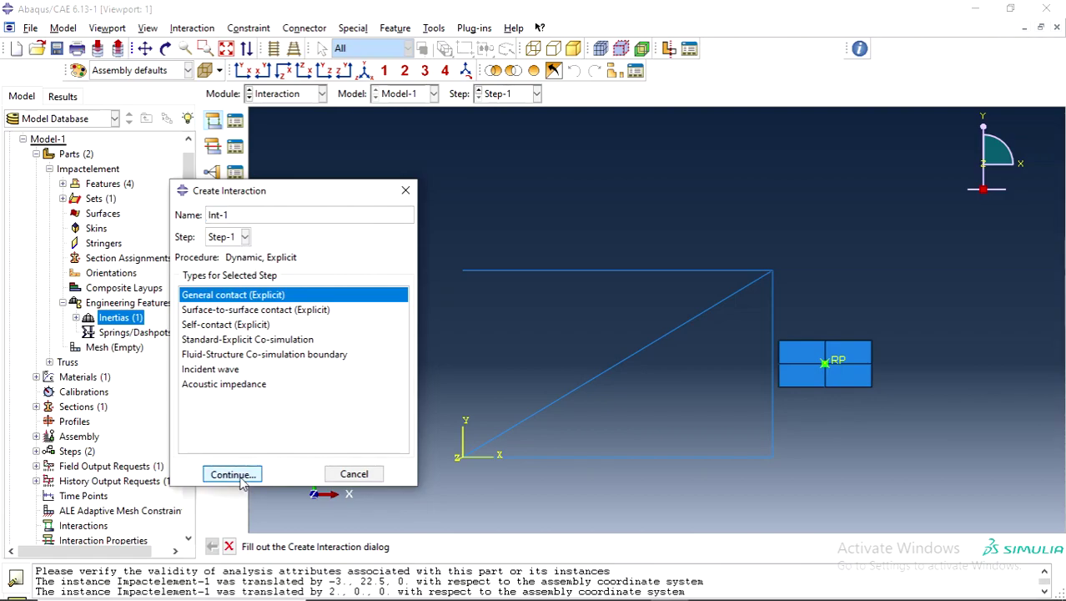
click(308, 391)
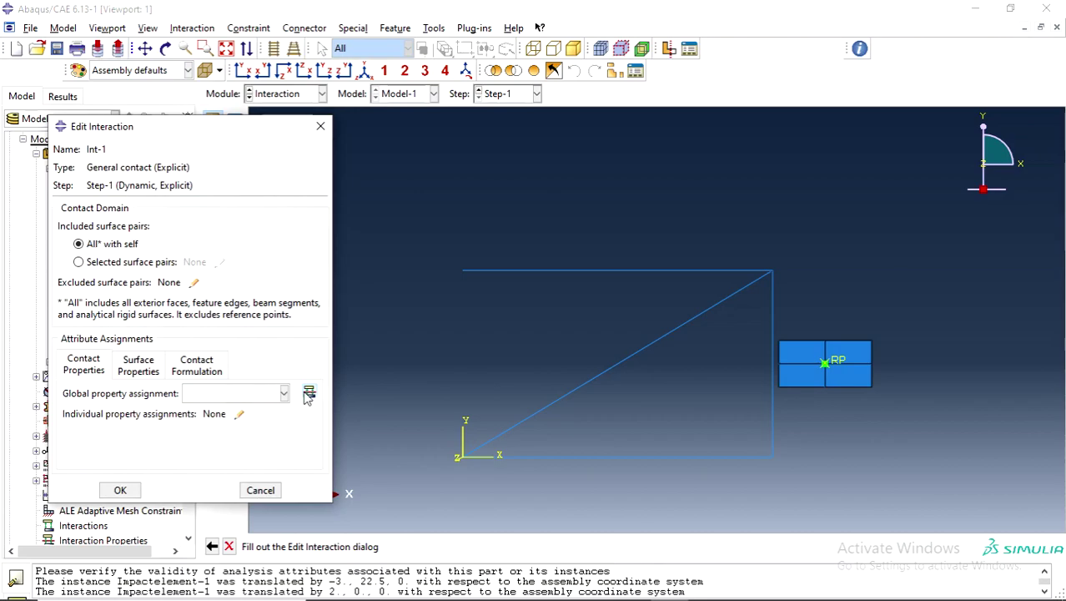
click(50, 275)
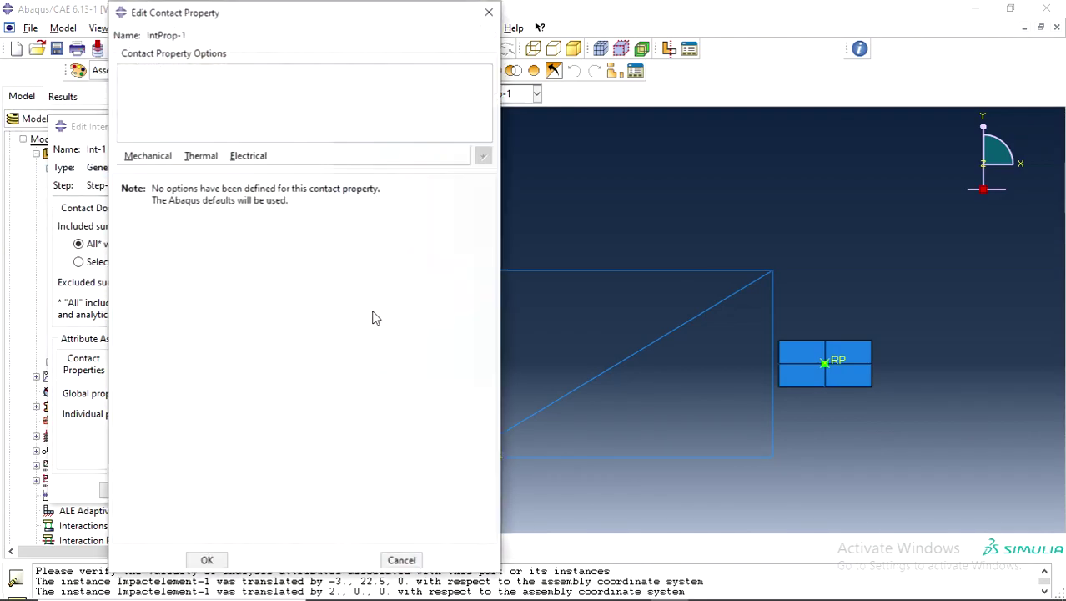
Define tangential behavior for the contact property using the penalty friction formulation with a friction coefficient of 0.1
click(148, 155)
click(163, 171)
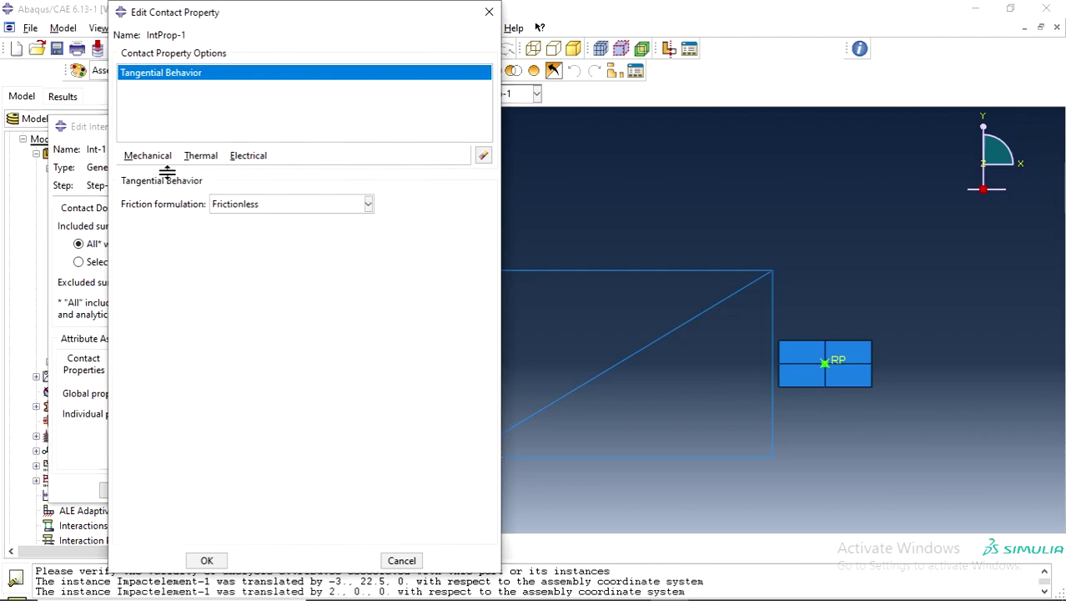
click(314, 209)
click(275, 236)
click(157, 372)
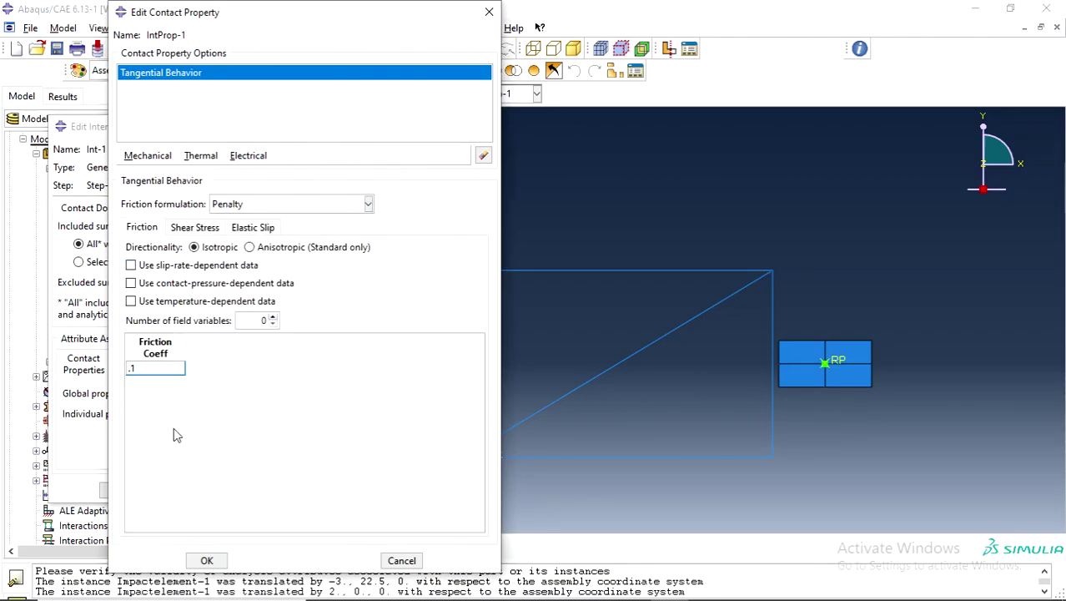
click(206, 559)
Set IntProp-1 as the global property assignment of the general contact and save the interaction
click(271, 395)
click(242, 409)
click(119, 490)
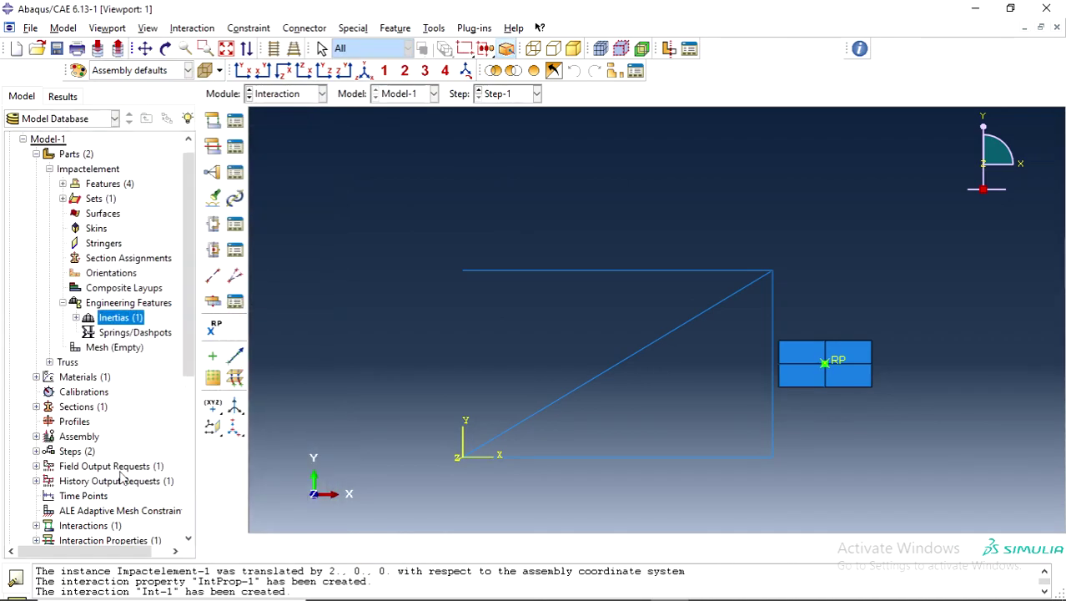
Create a Beam-type MPC constraint using the impact element's reference point as control point and the whole impact element as slave nodes
click(236, 145)
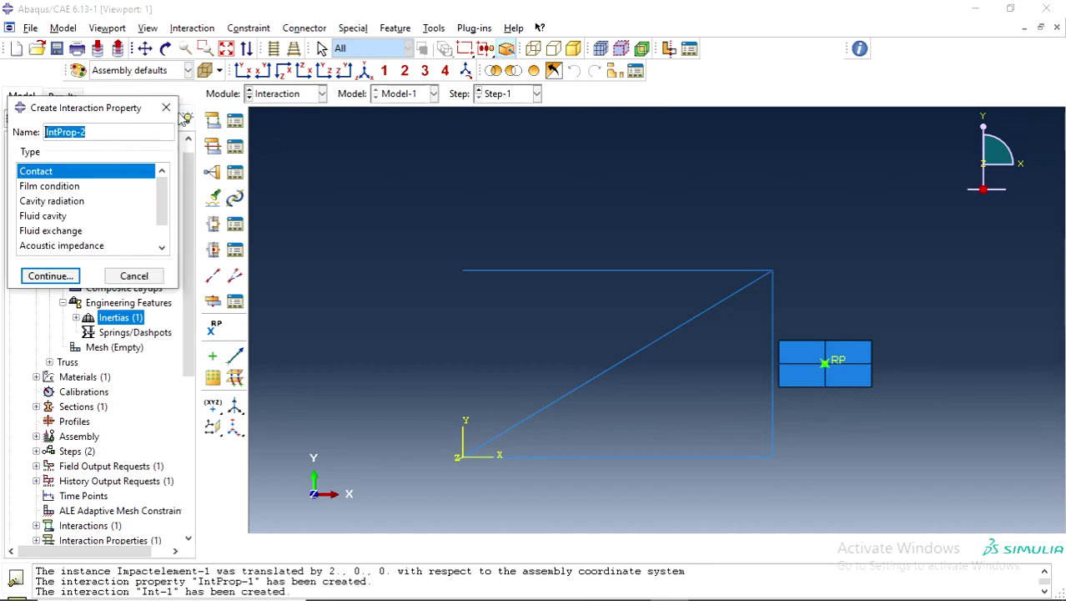
click(212, 172)
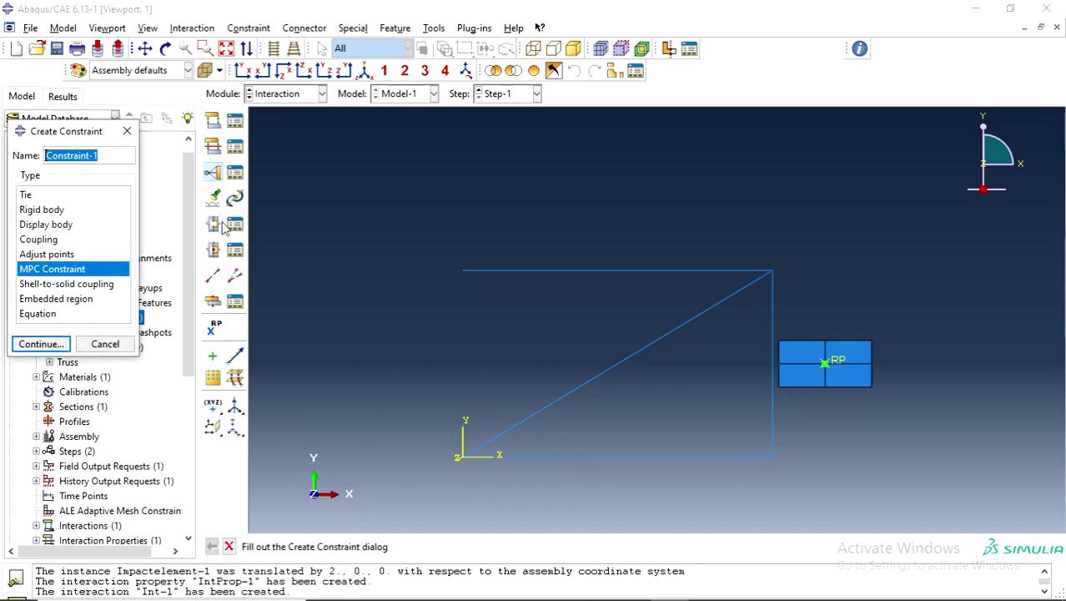
click(50, 269)
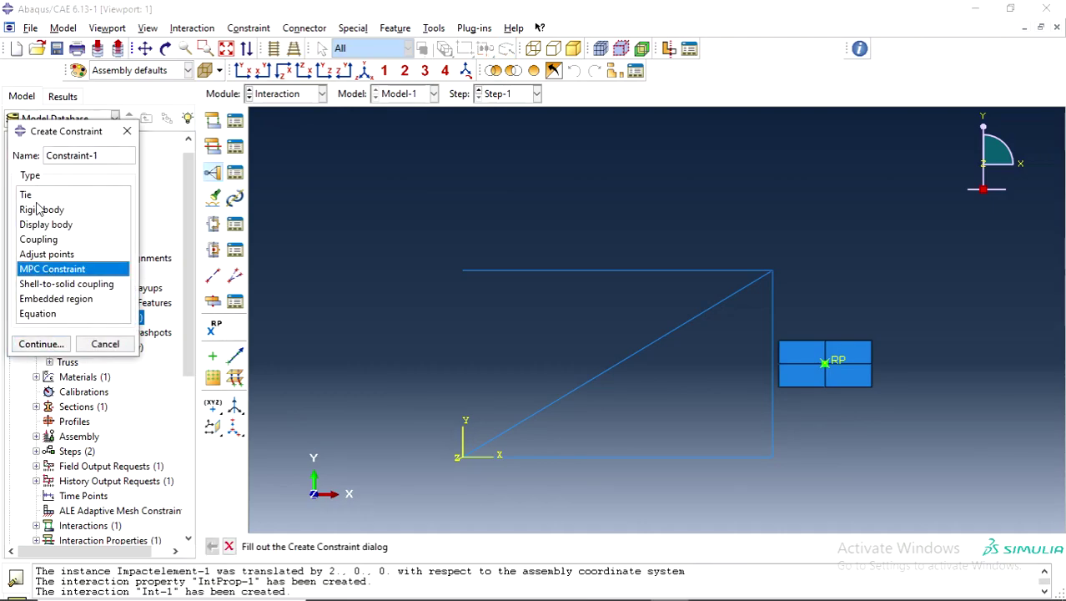
click(41, 344)
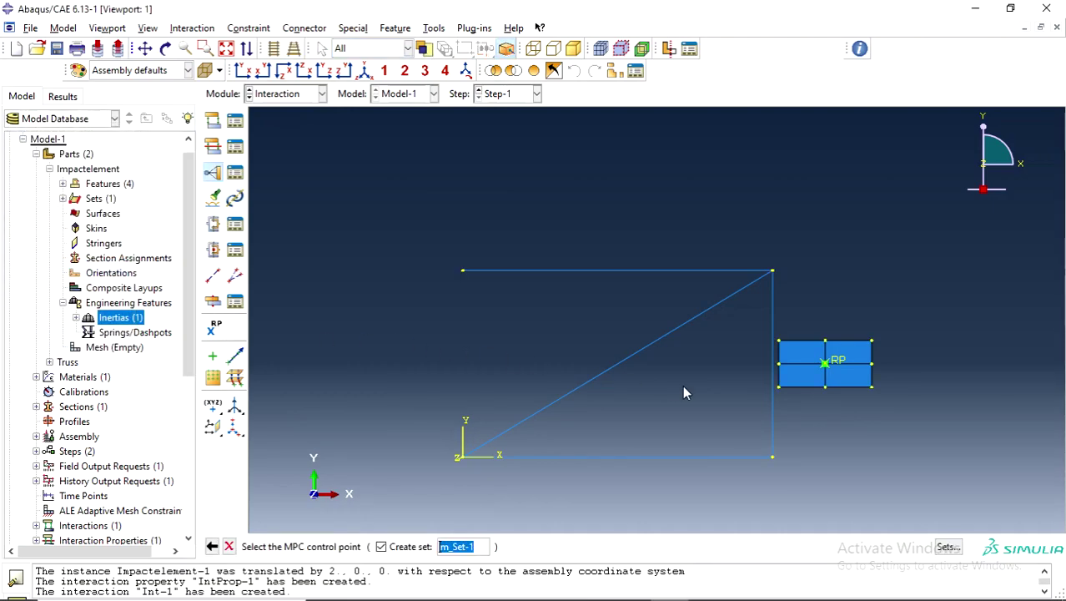
click(838, 361)
scroll(894, 350, down, 4)
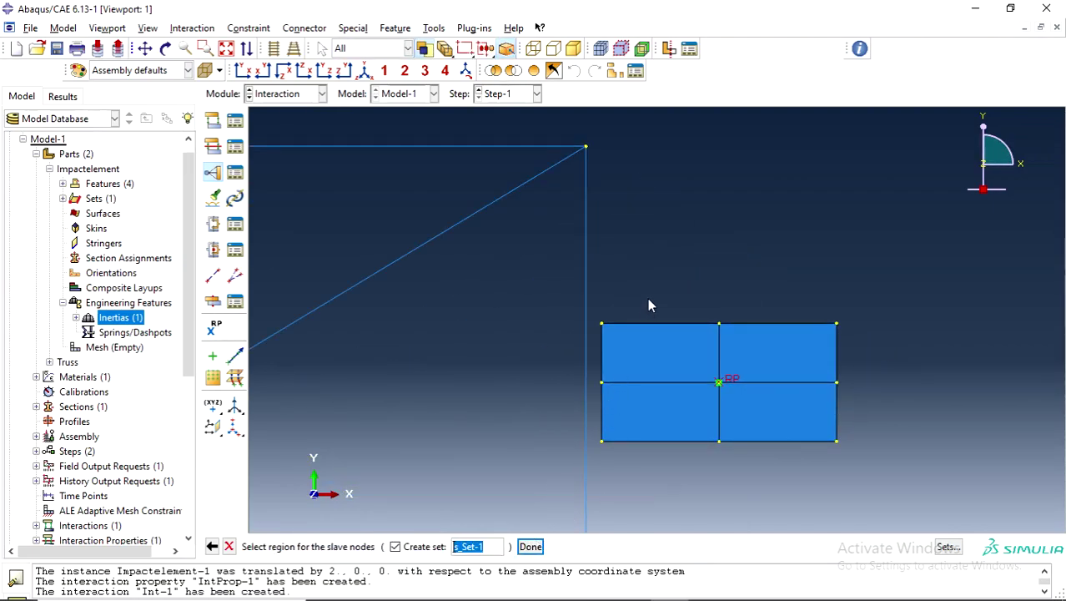
mouse_move(597, 302)
mouse_down()
mouse_move(638, 345)
mouse_move(879, 458)
mouse_up()
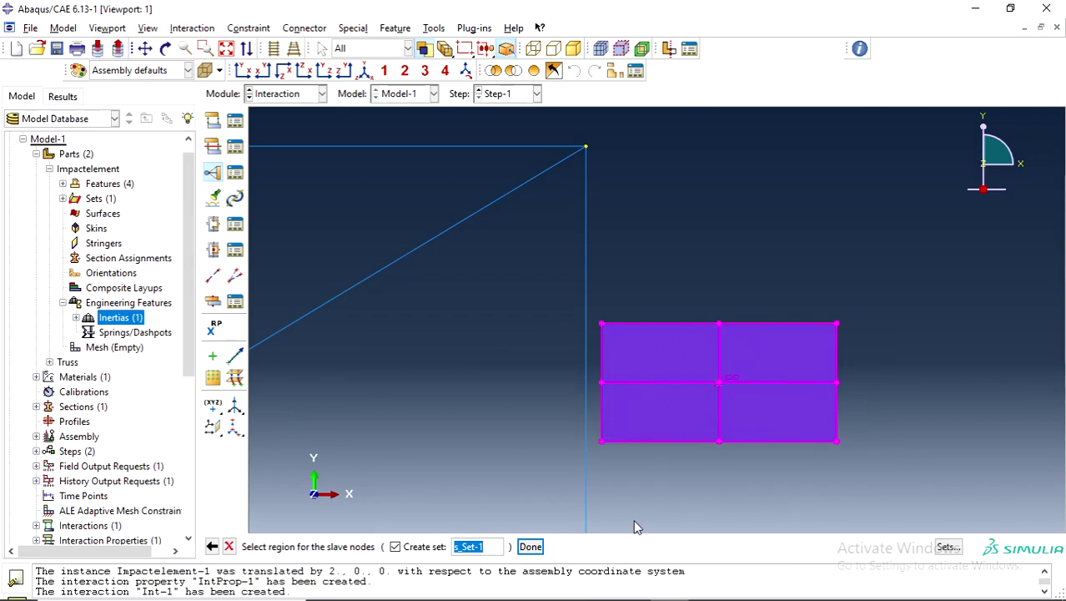
click(531, 546)
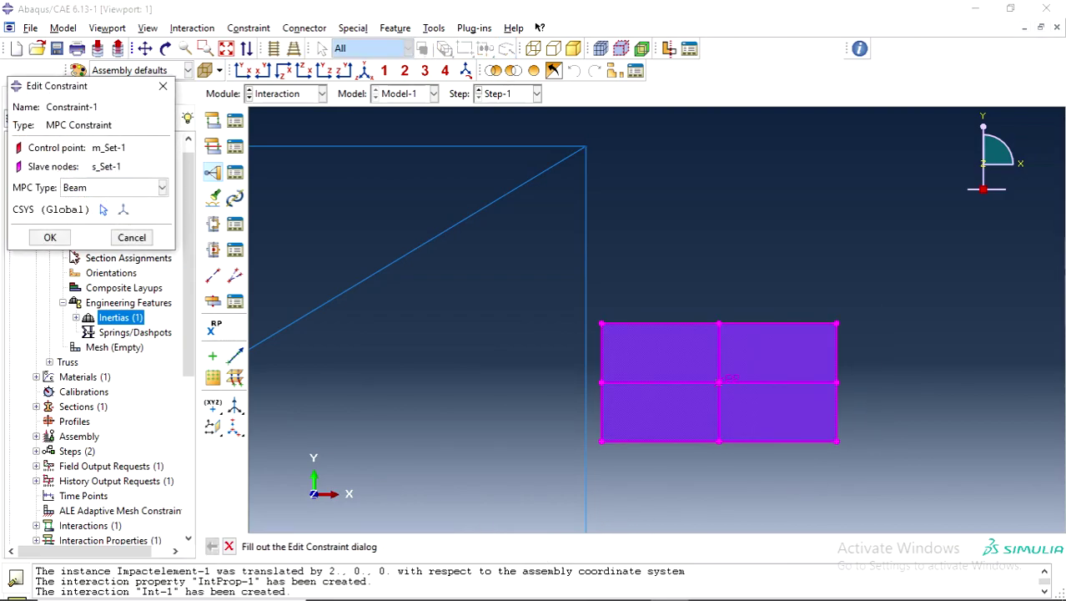
click(50, 237)
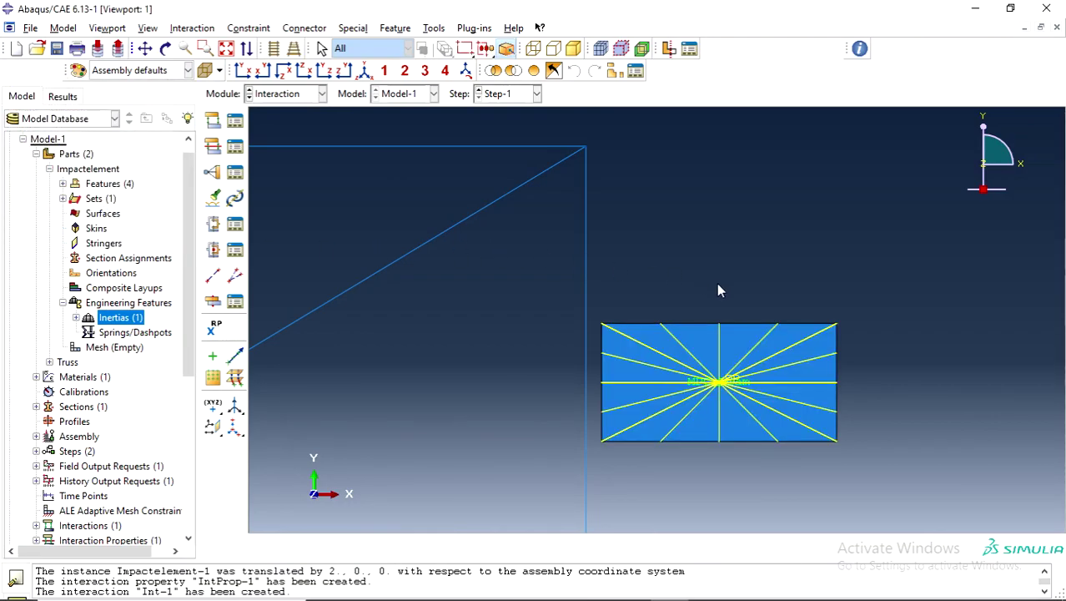
In the Load module, create an Encastre boundary condition in the Initial step on the truss's two left end points
scroll(713, 288, down, 5)
click(322, 94)
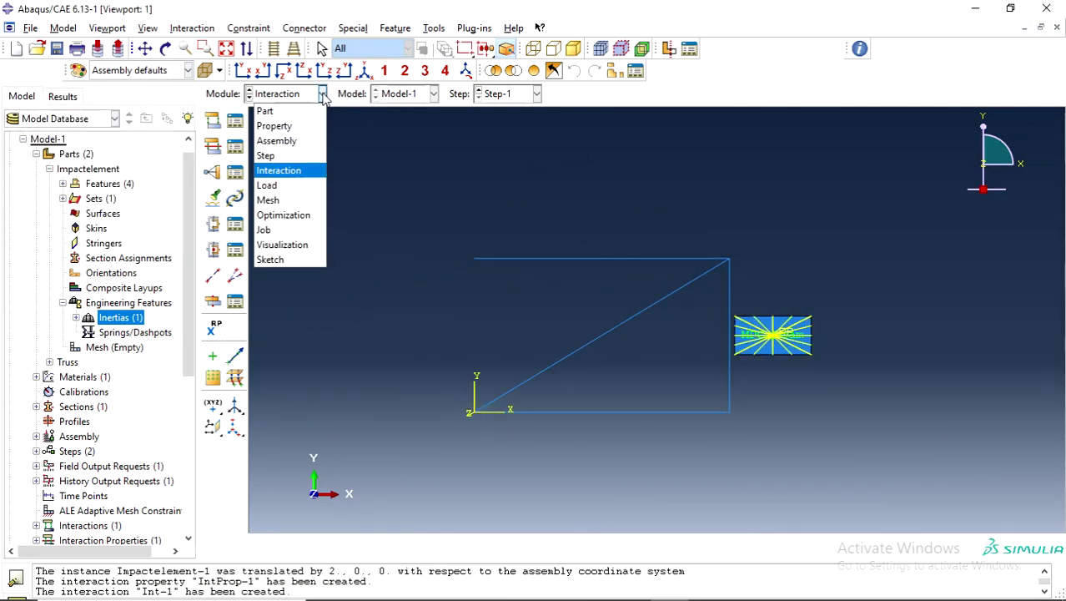
click(270, 186)
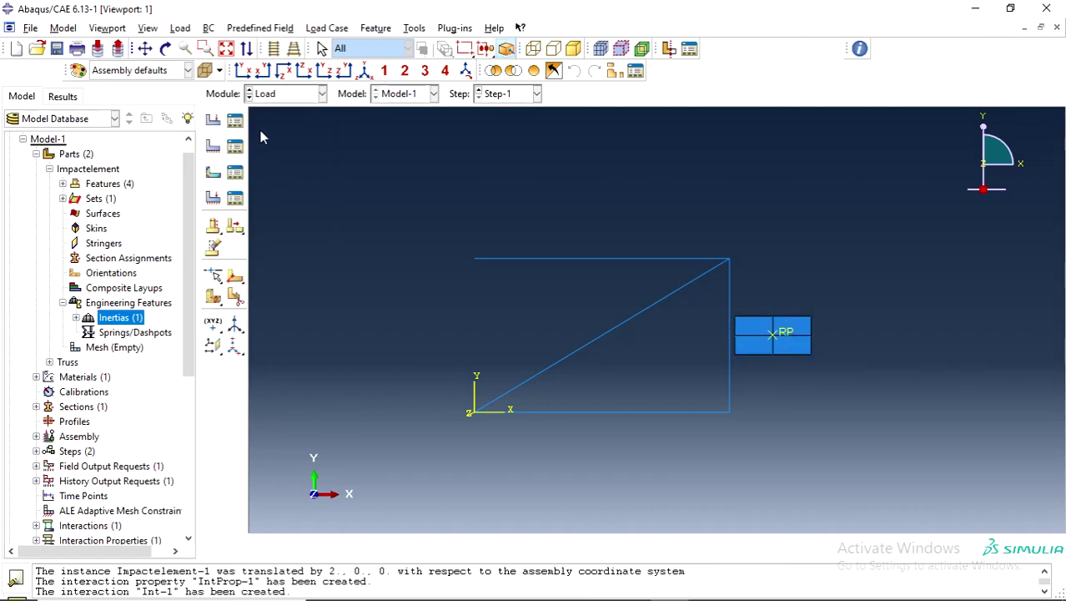
click(216, 145)
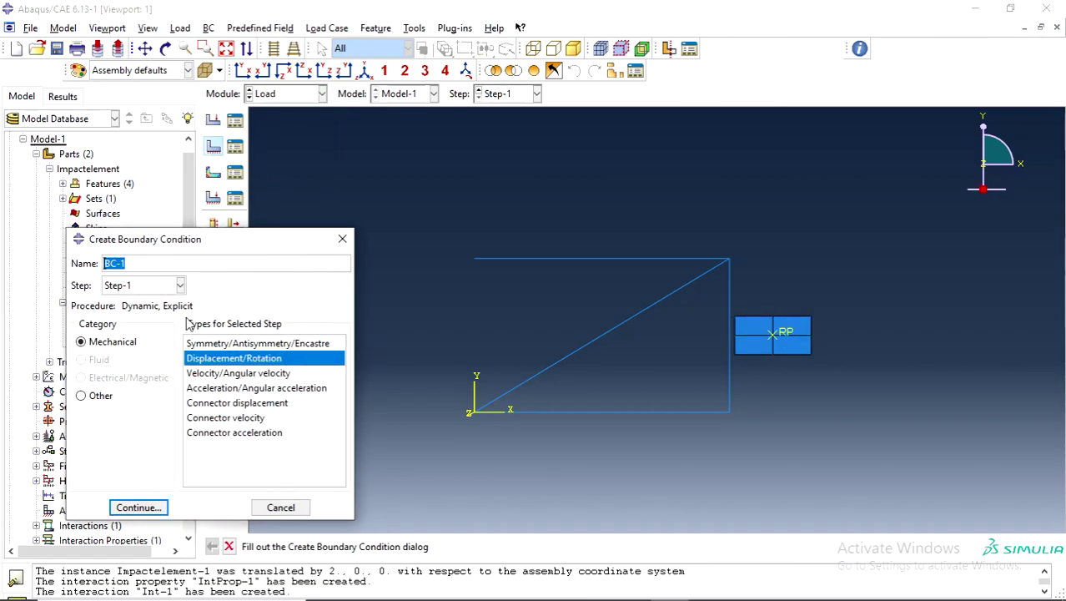
click(179, 285)
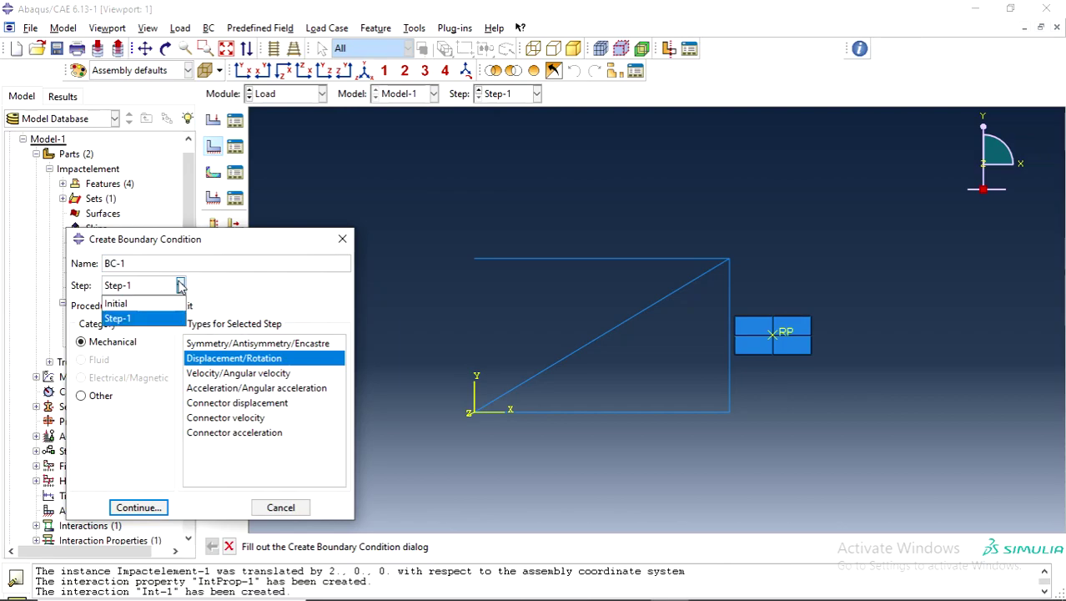
click(151, 308)
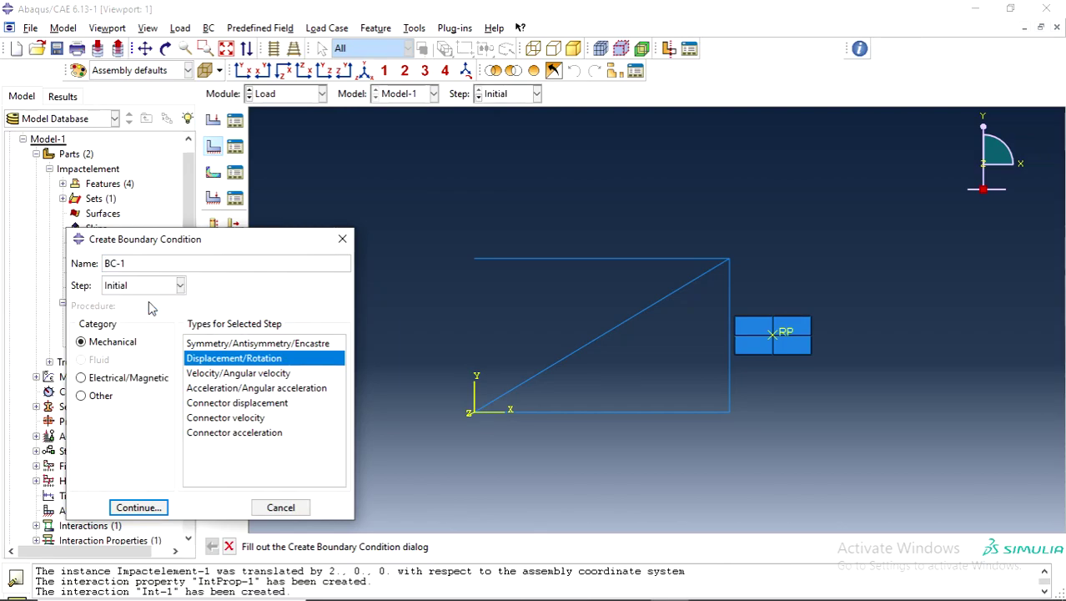
click(264, 343)
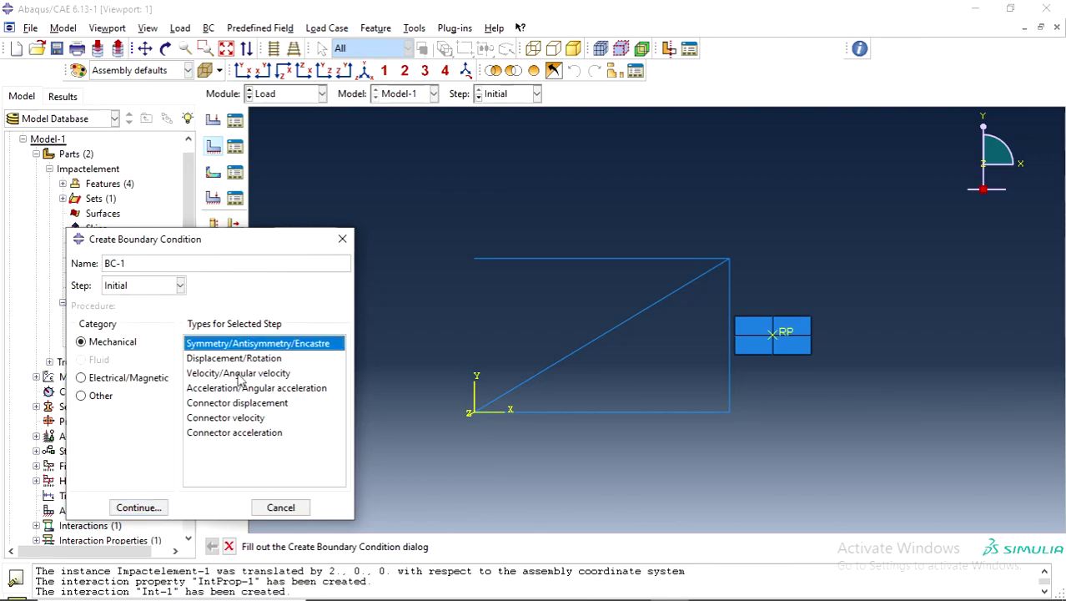
click(150, 508)
click(474, 260)
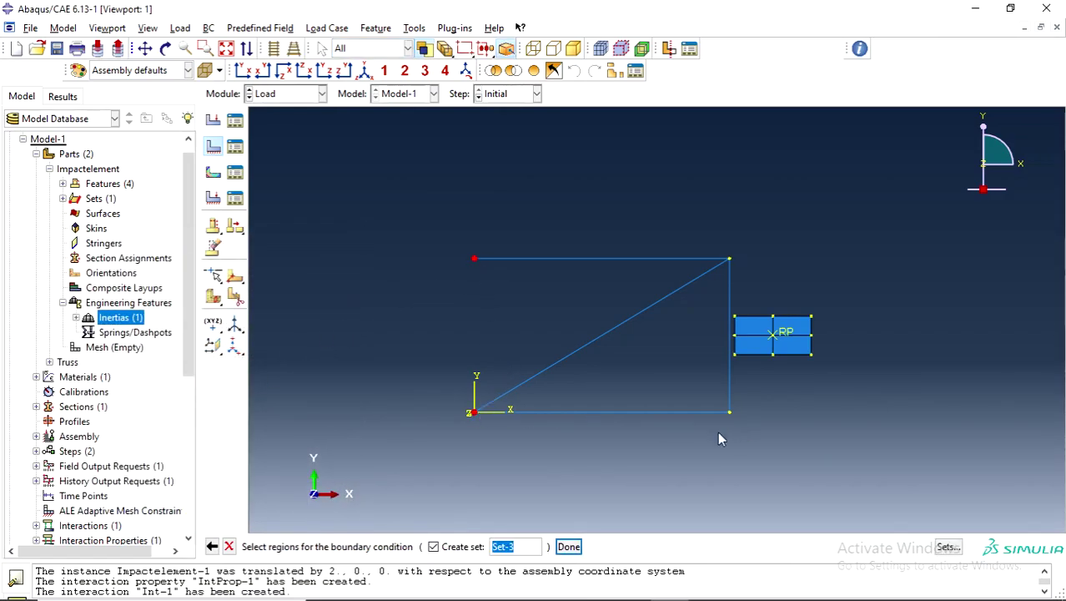
click(569, 546)
click(138, 277)
click(132, 301)
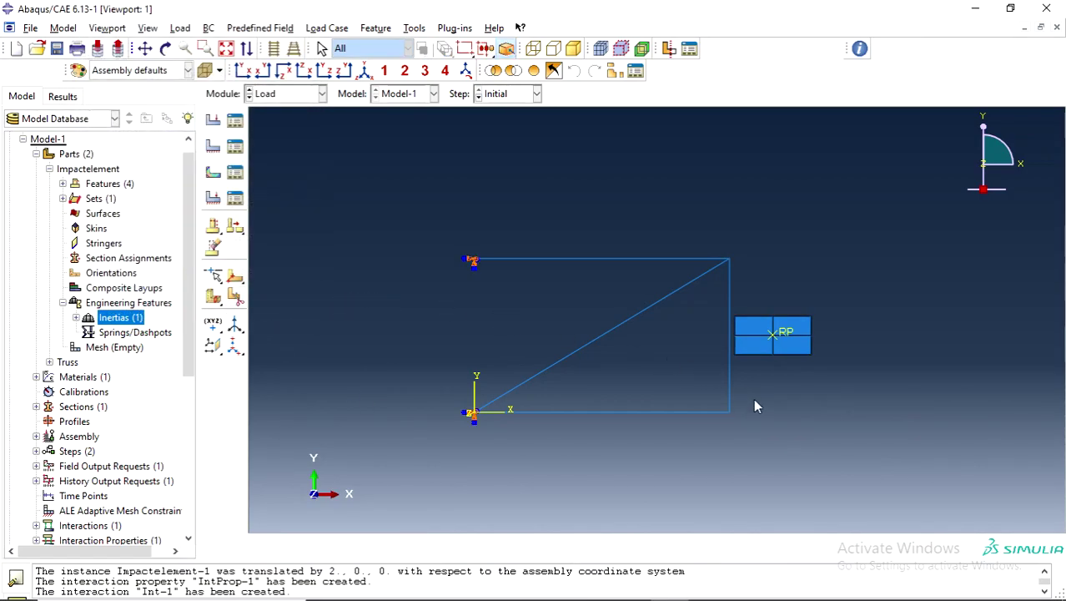
click(212, 146)
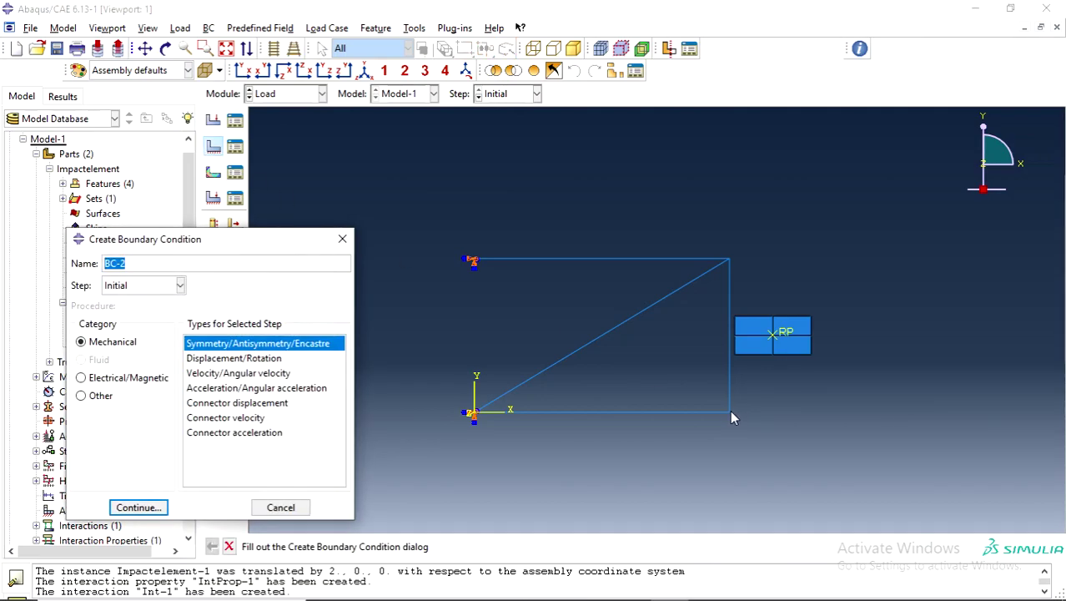
click(153, 509)
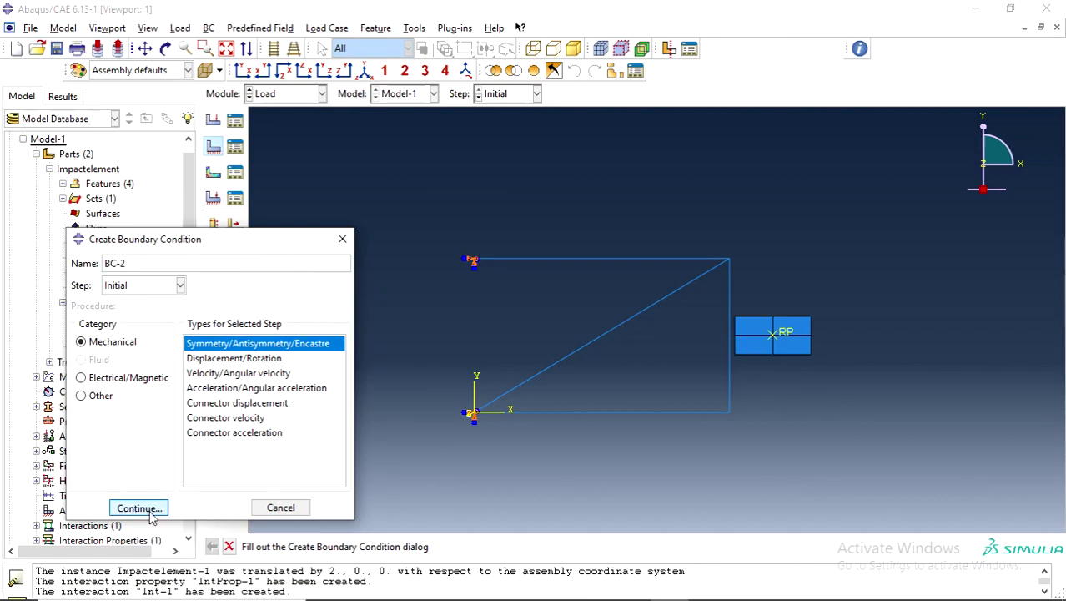
click(731, 414)
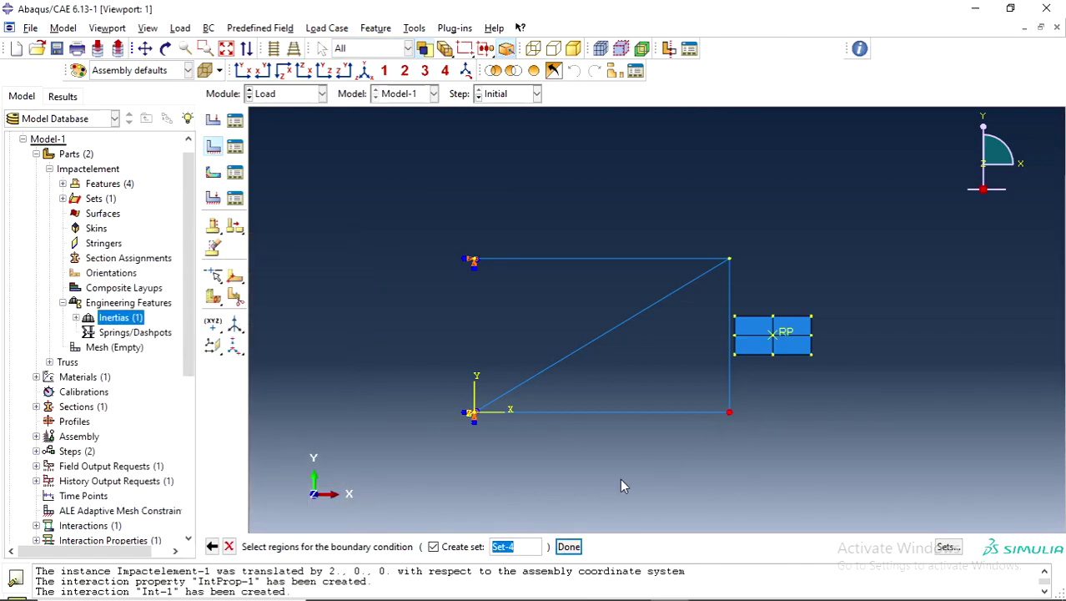
click(568, 546)
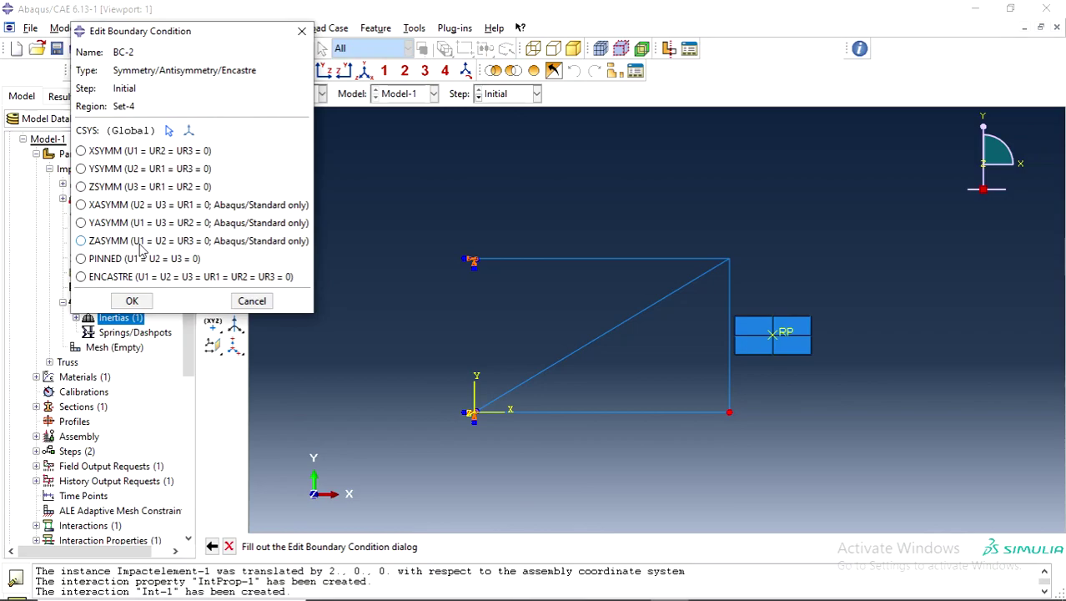
click(301, 31)
Create a Displacement/Rotation boundary condition in the Initial step on the truss's lower-right vertex, fixing U2, U3, UR1, UR2 and UR3
click(214, 149)
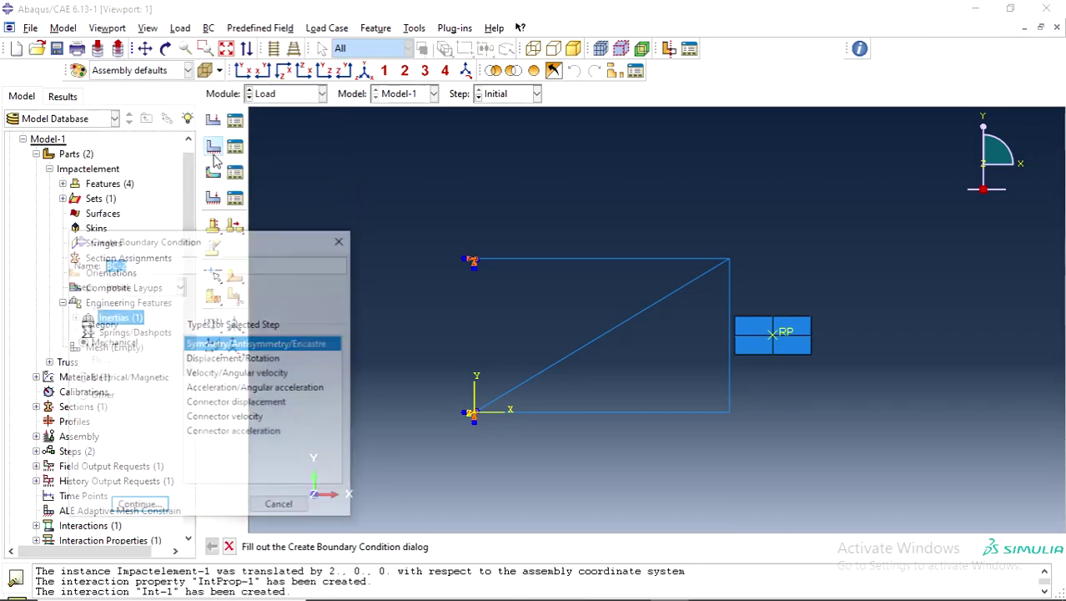
click(225, 358)
click(135, 507)
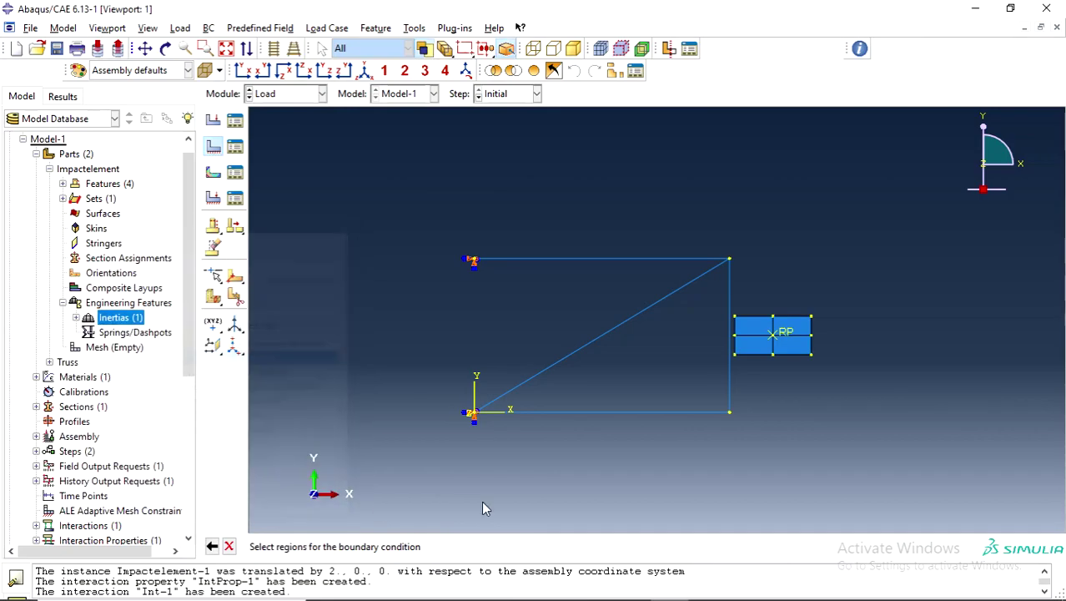
click(730, 414)
click(568, 546)
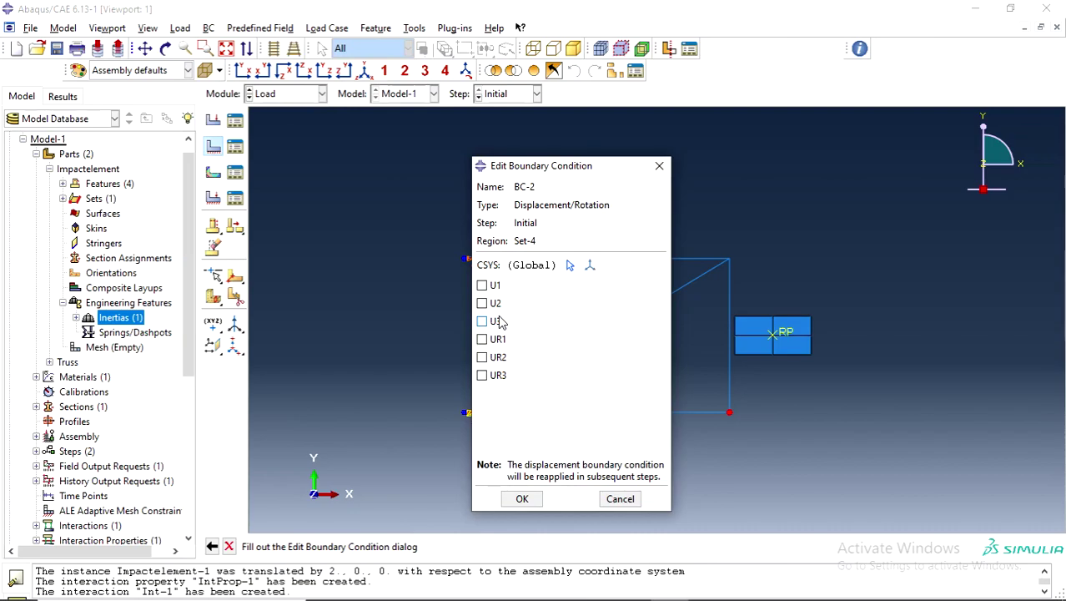
click(485, 303)
click(488, 321)
click(488, 339)
click(488, 357)
click(488, 375)
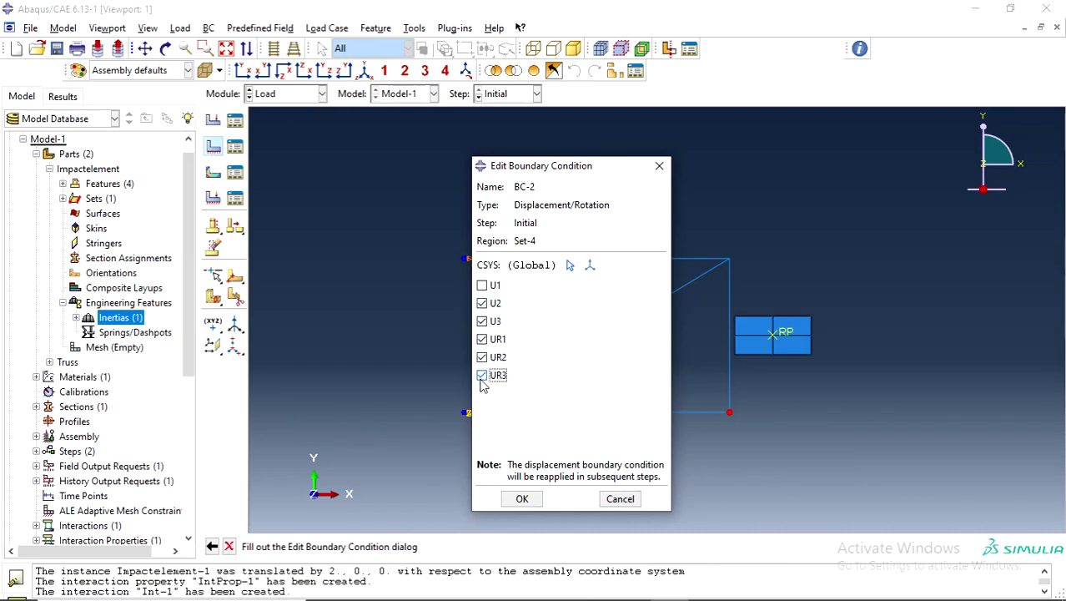
click(523, 498)
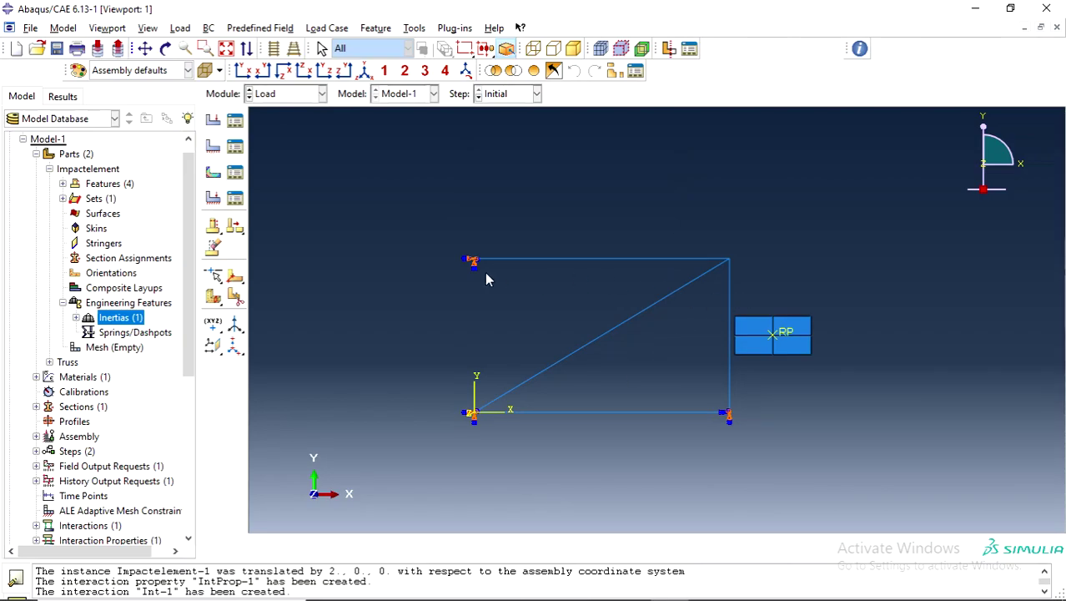
Create a Displacement/Rotation boundary condition in the Initial step on the impact element's reference point, restraining every degree of freedom except U1
scroll(814, 377, down, 4)
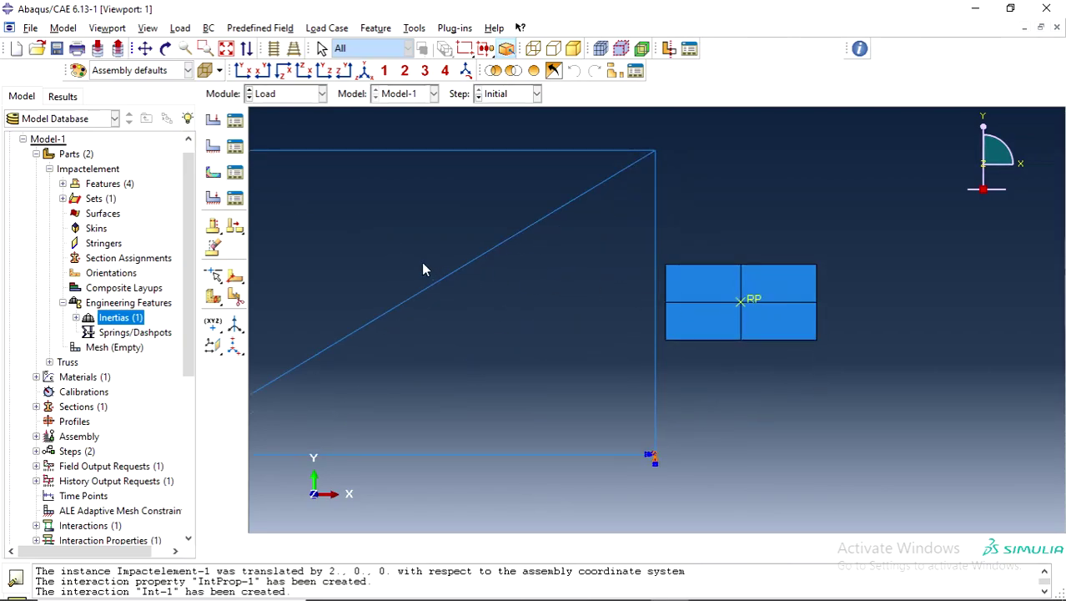
click(213, 146)
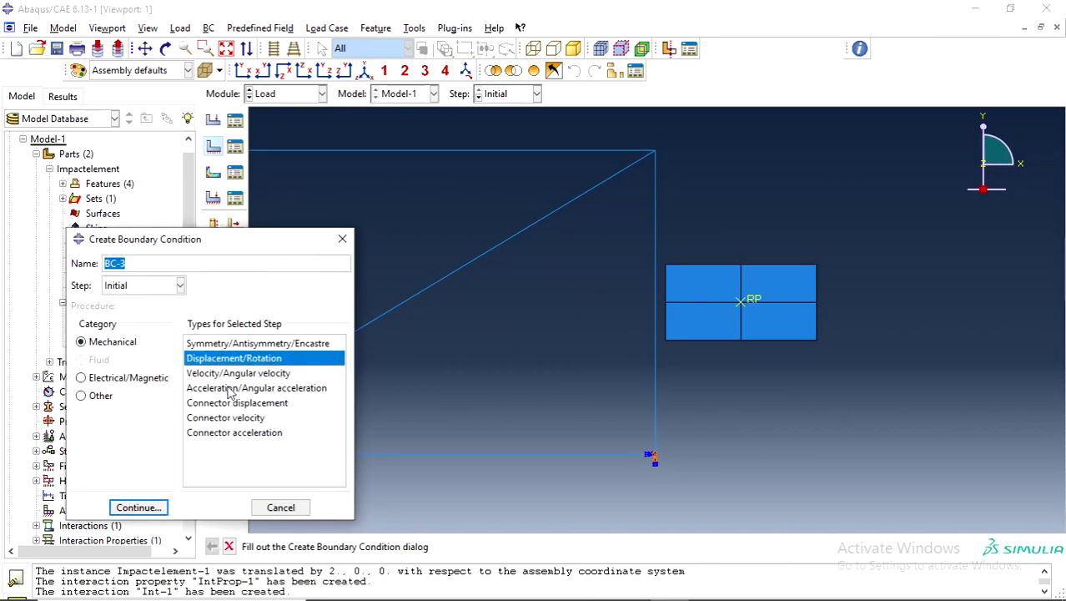
click(148, 508)
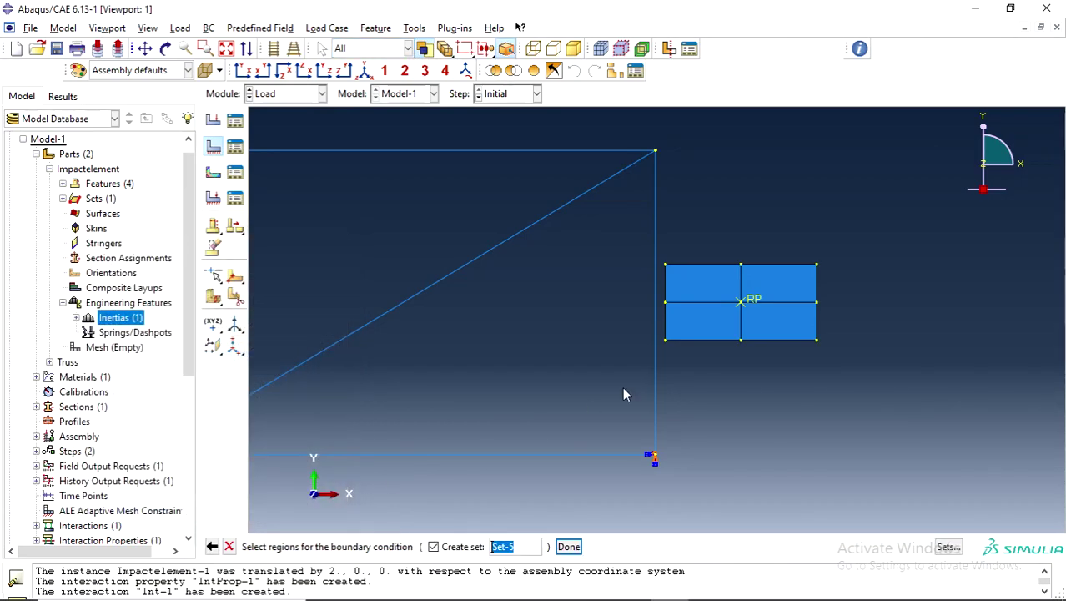
click(755, 300)
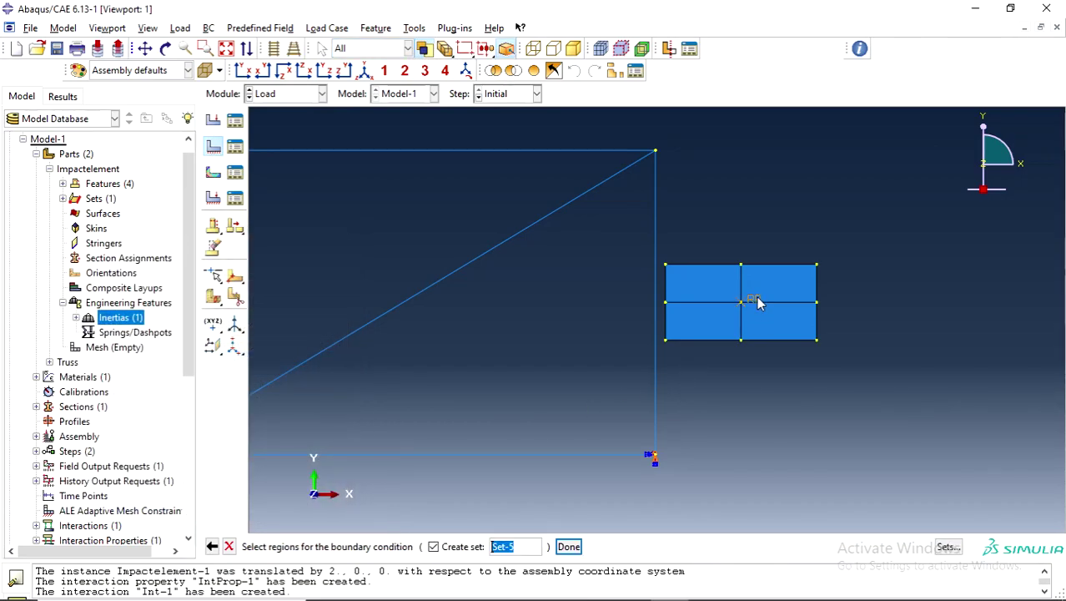
click(580, 547)
click(482, 303)
click(482, 339)
click(482, 321)
click(483, 357)
click(482, 374)
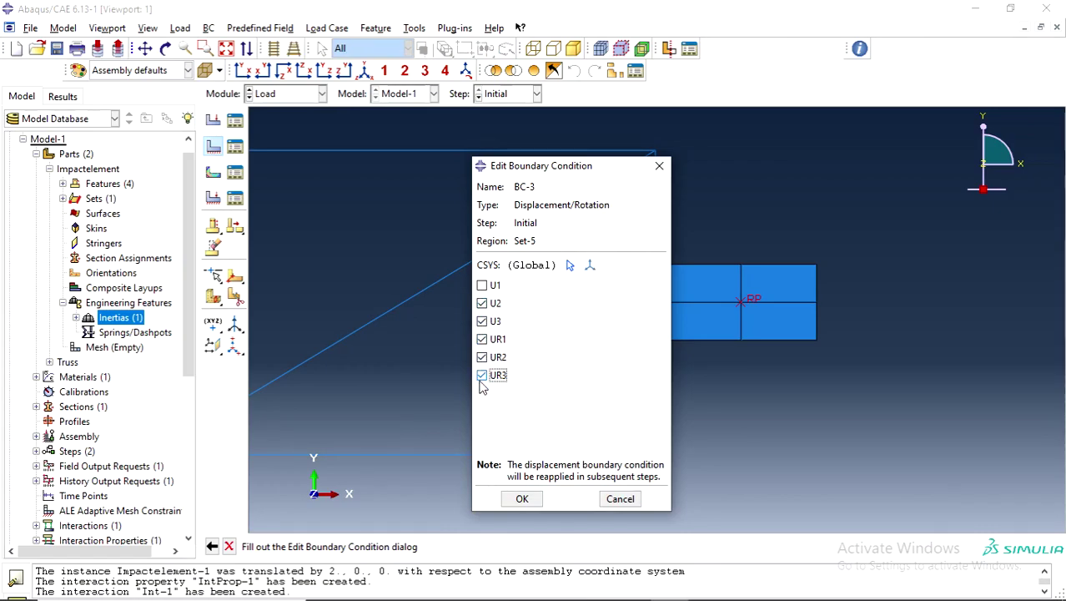
click(521, 498)
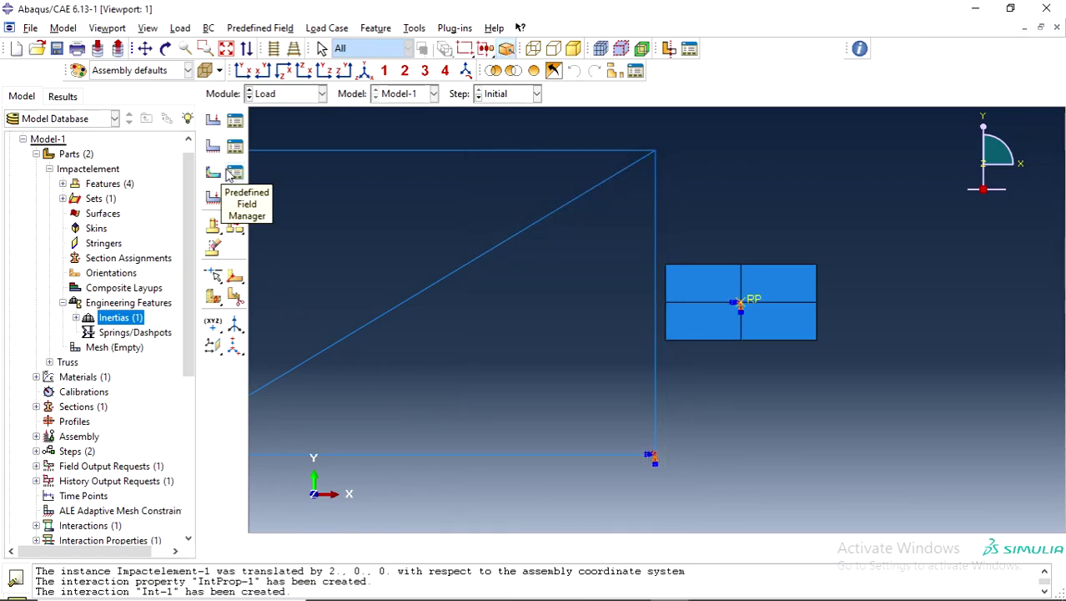
Create a predefined translational Velocity field in the Initial step on the impact element's reference point with V1 set to -4
click(213, 172)
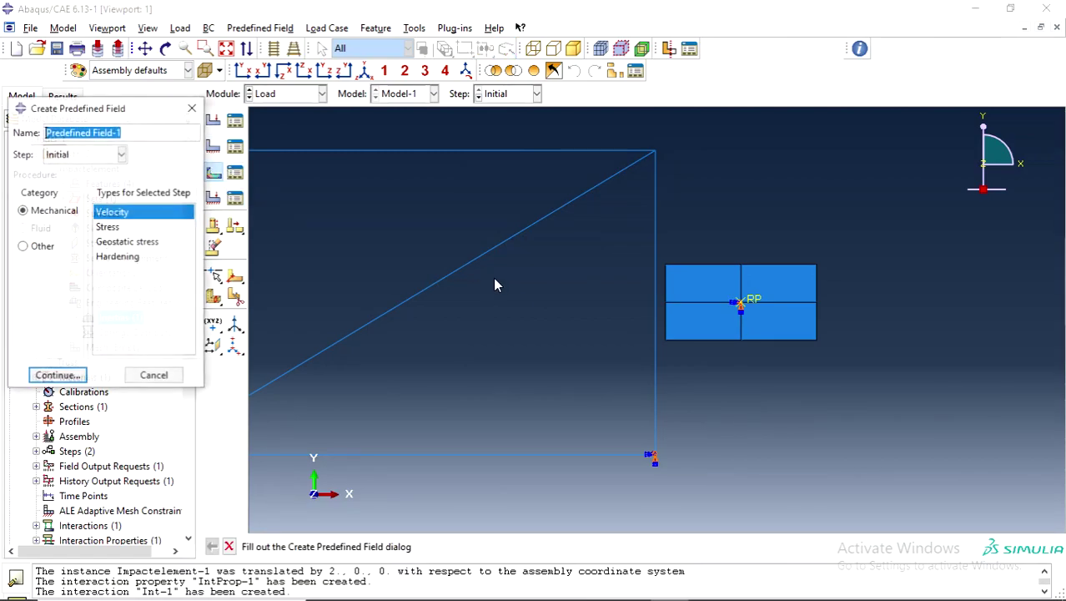
click(70, 374)
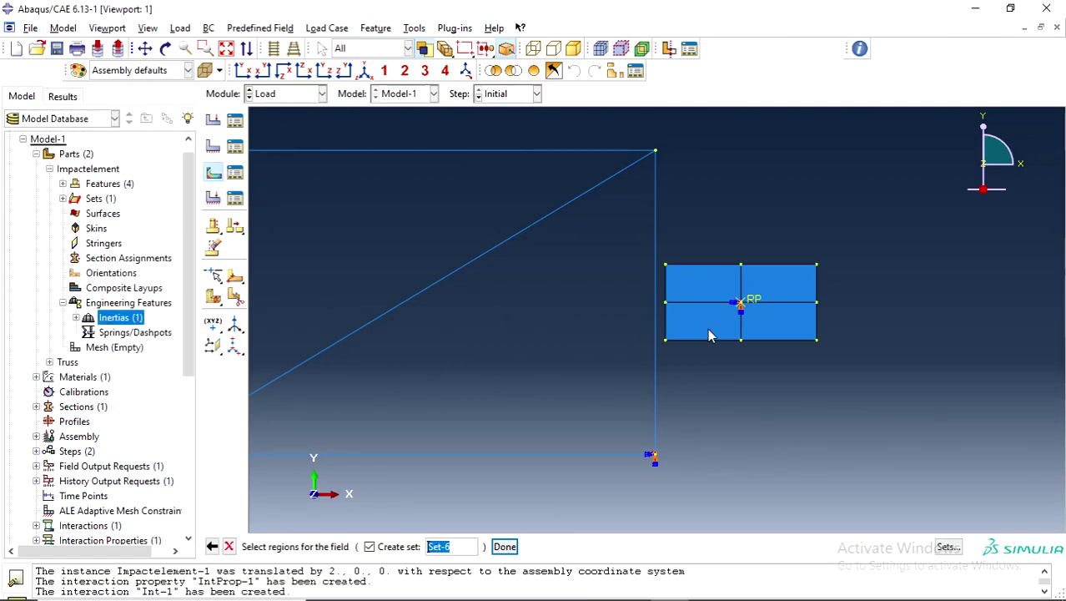
click(505, 546)
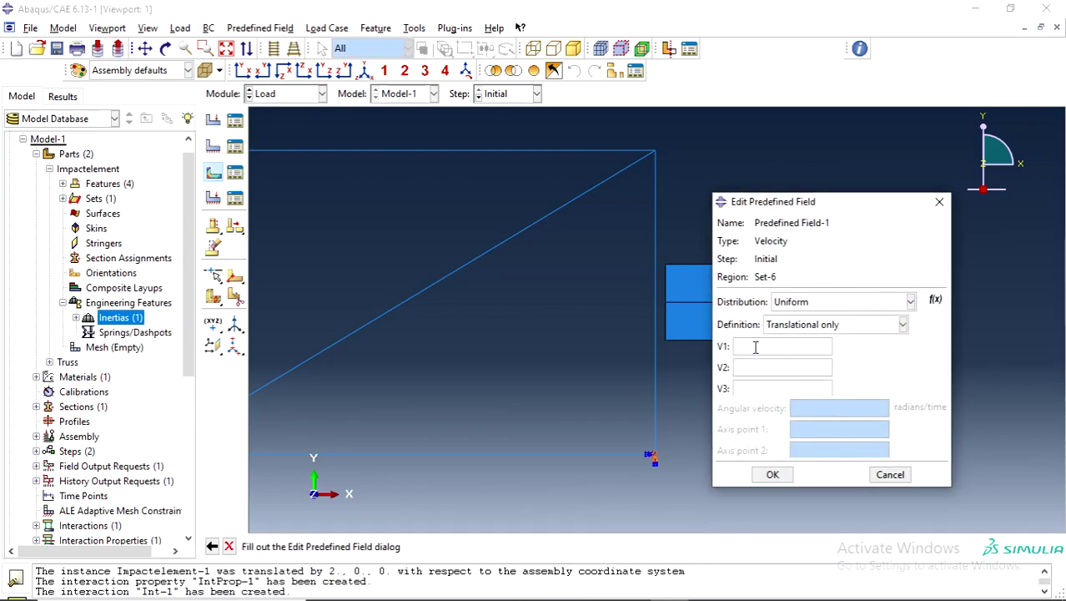
text(-4)
click(771, 473)
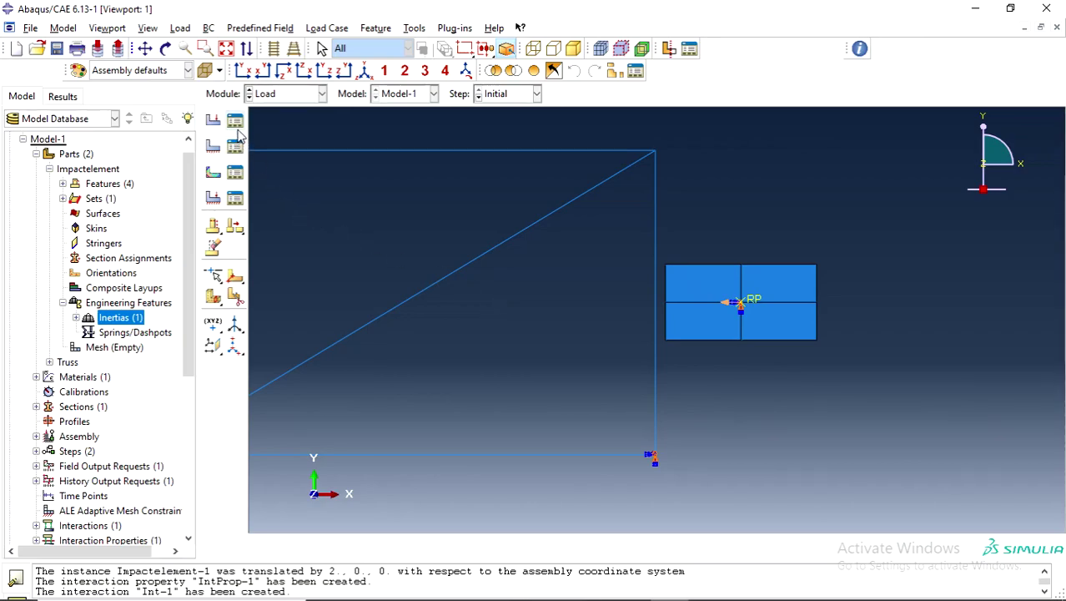
Edit the existing predefined velocity field on the impact element, setting V1 to -40
click(213, 171)
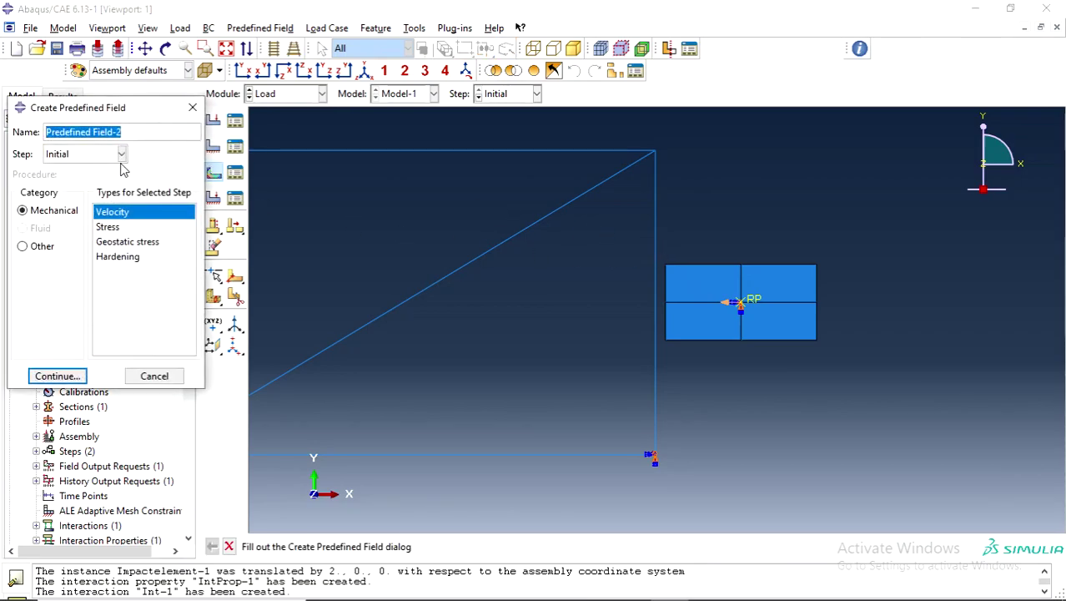
click(192, 107)
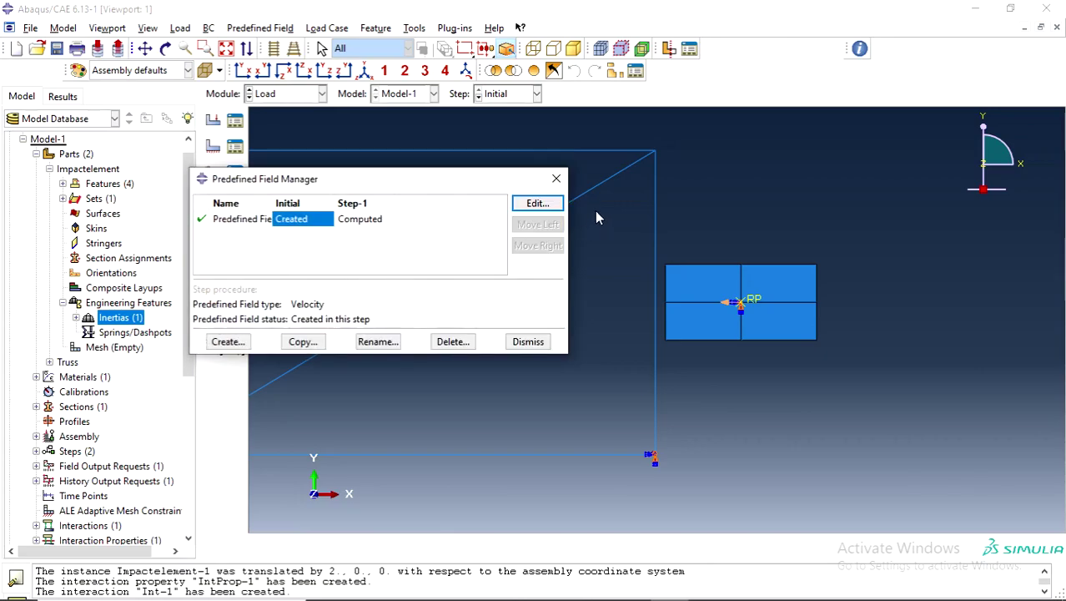
click(535, 203)
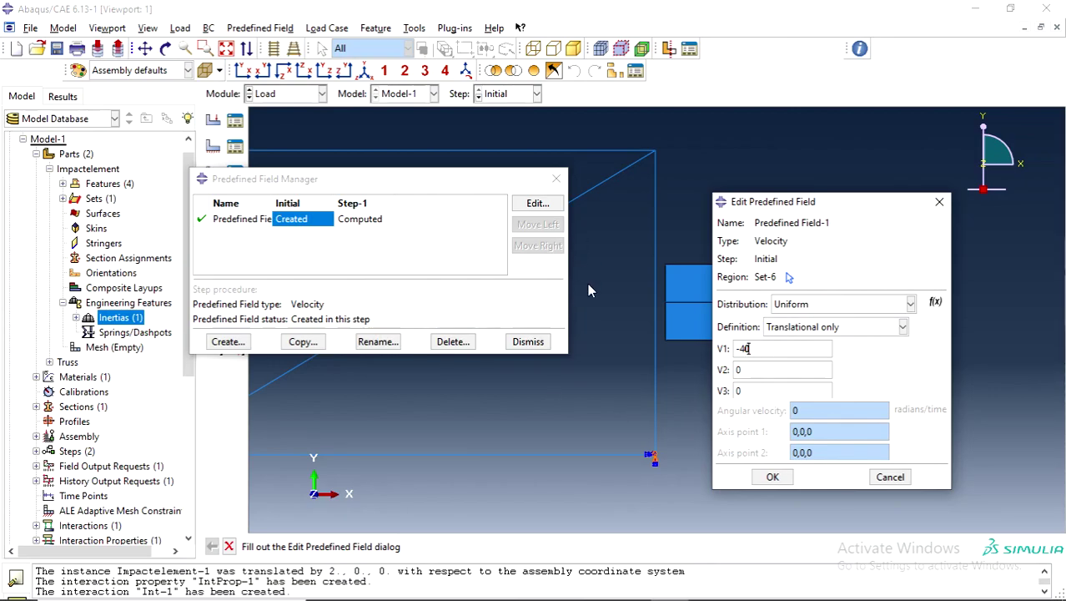
click(772, 475)
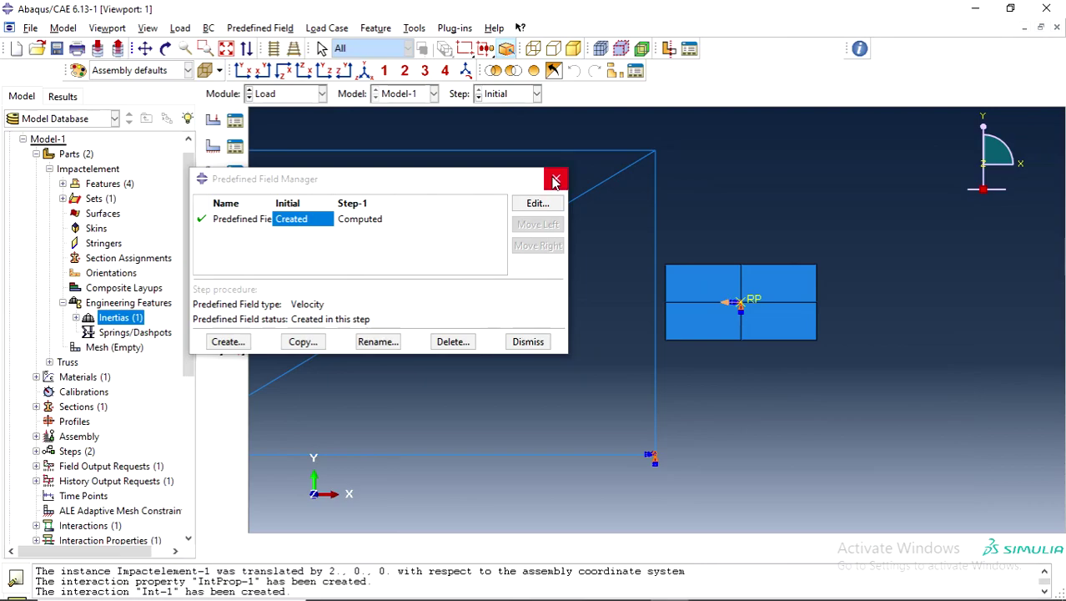
click(556, 179)
In the Mesh module, assign the linear Truss element type from the Explicit library to all edges of the Truss part
click(321, 94)
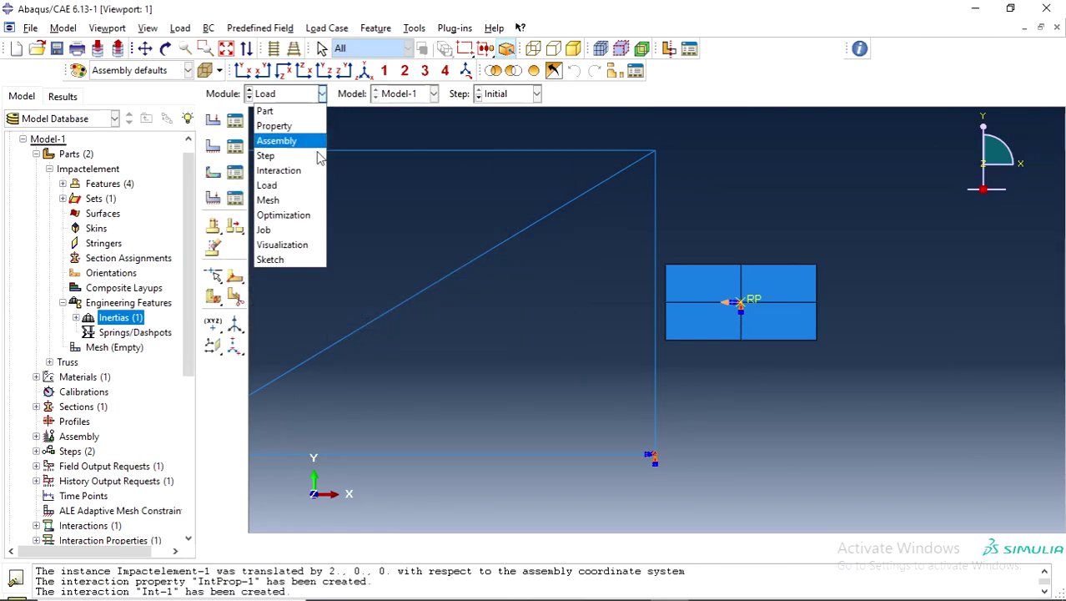
click(286, 201)
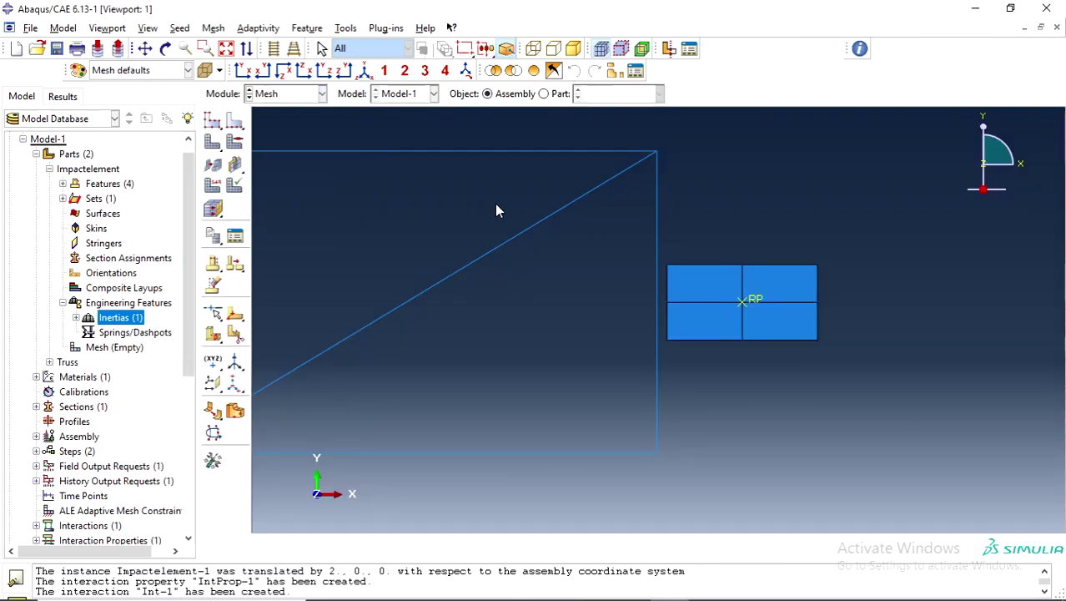
scroll(634, 209, down, 3)
click(543, 93)
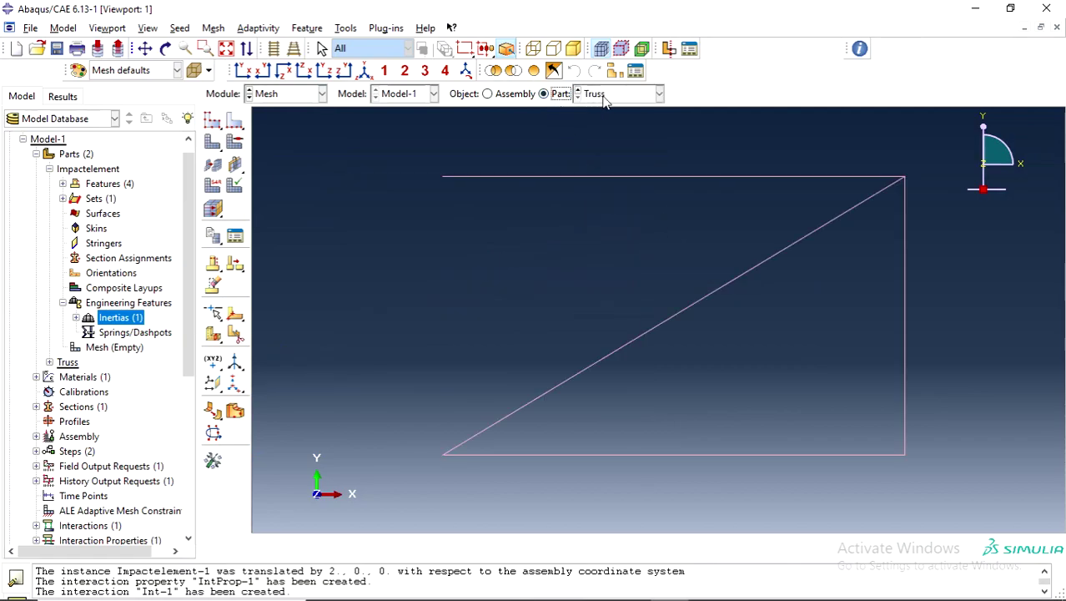
click(216, 28)
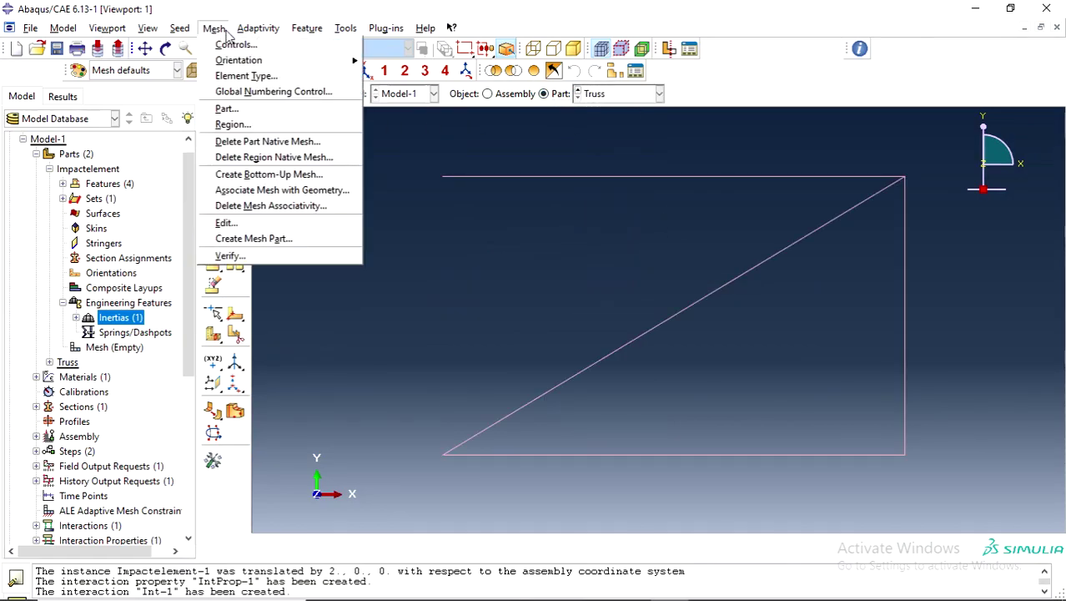
click(246, 76)
scroll(463, 231, down, 1)
drag(397, 166, 908, 485)
click(454, 546)
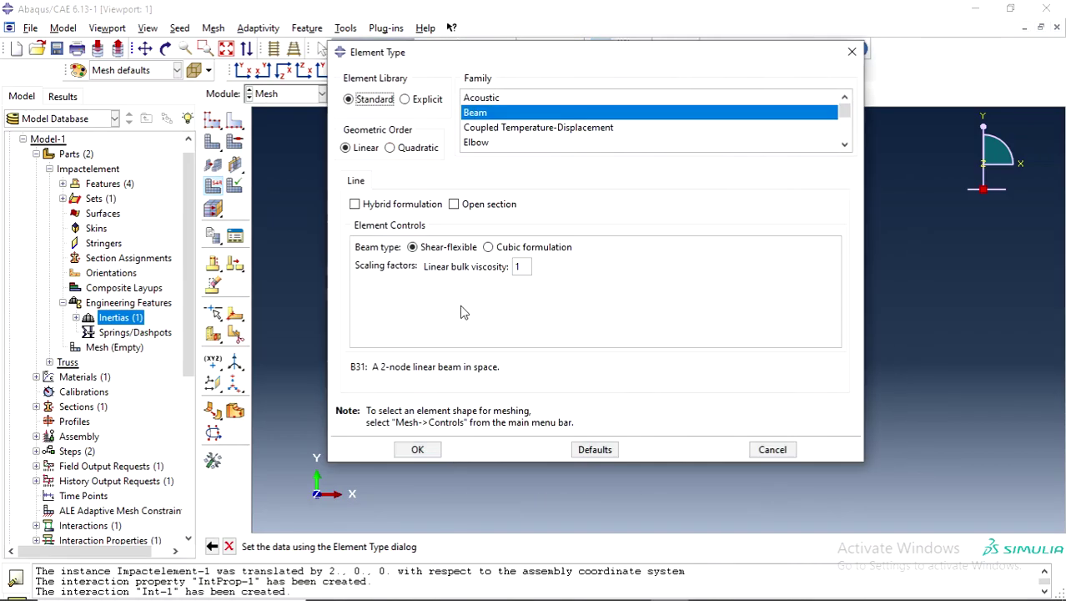
click(406, 99)
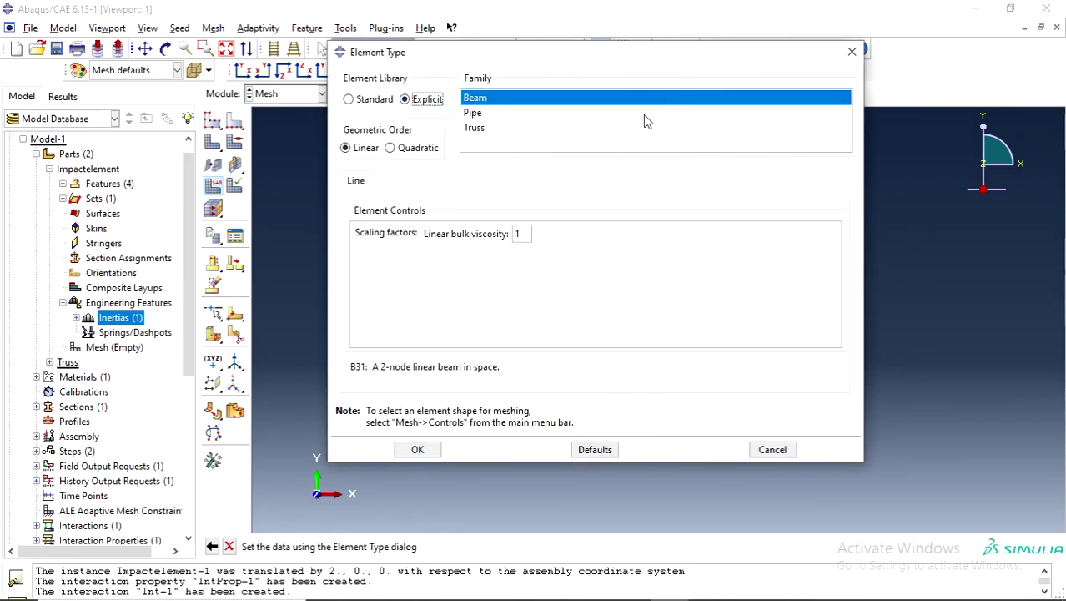
click(491, 130)
click(427, 449)
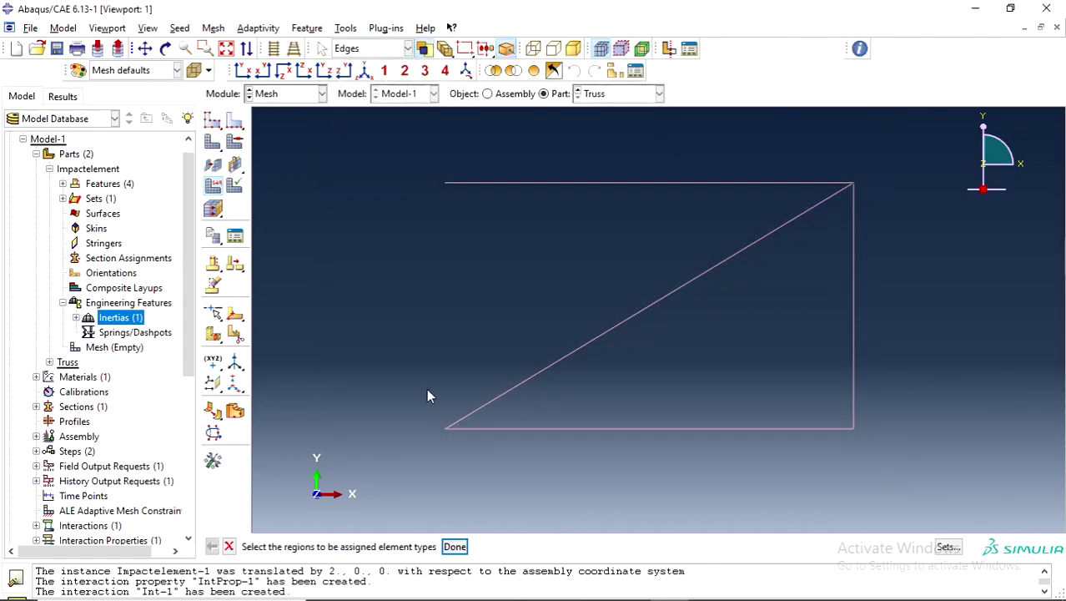
Seed all edges of the Truss part by number with 20 elements each and mesh the part
click(237, 125)
drag(397, 136, 912, 486)
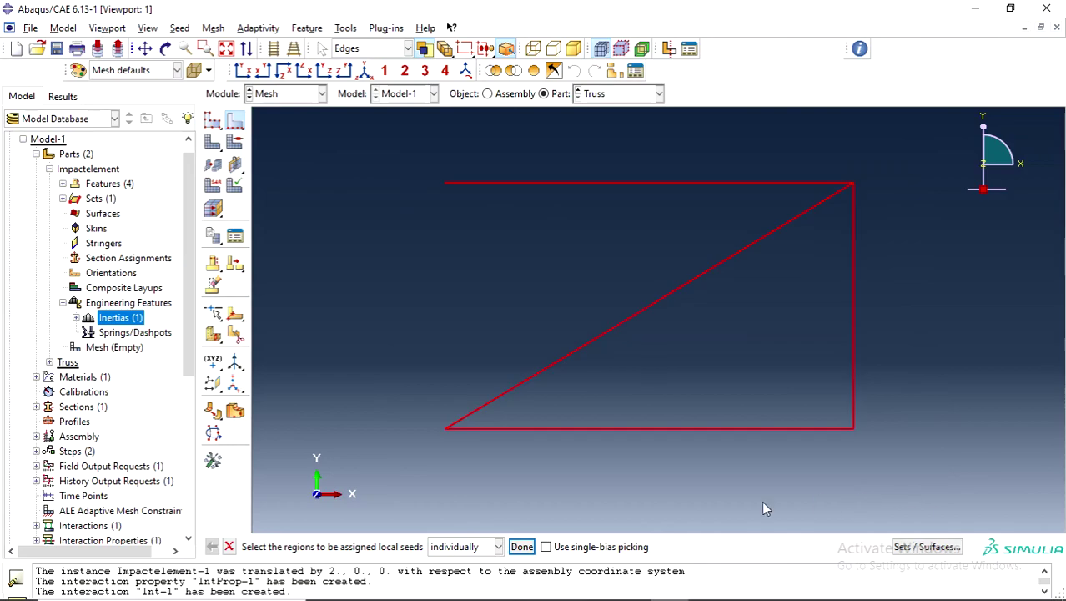
click(521, 546)
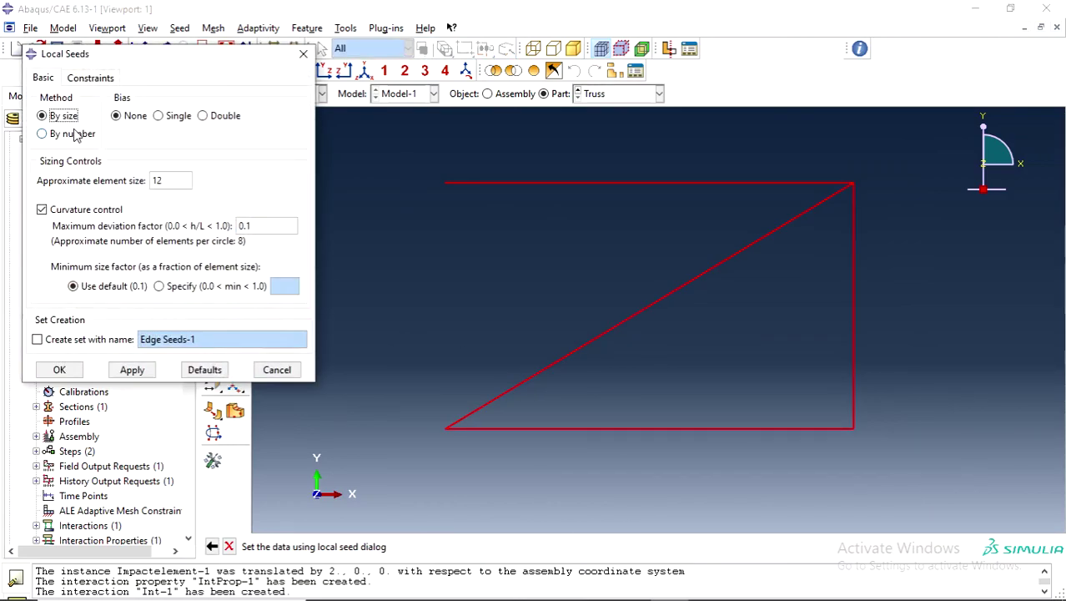
click(71, 133)
click(165, 178)
click(165, 178)
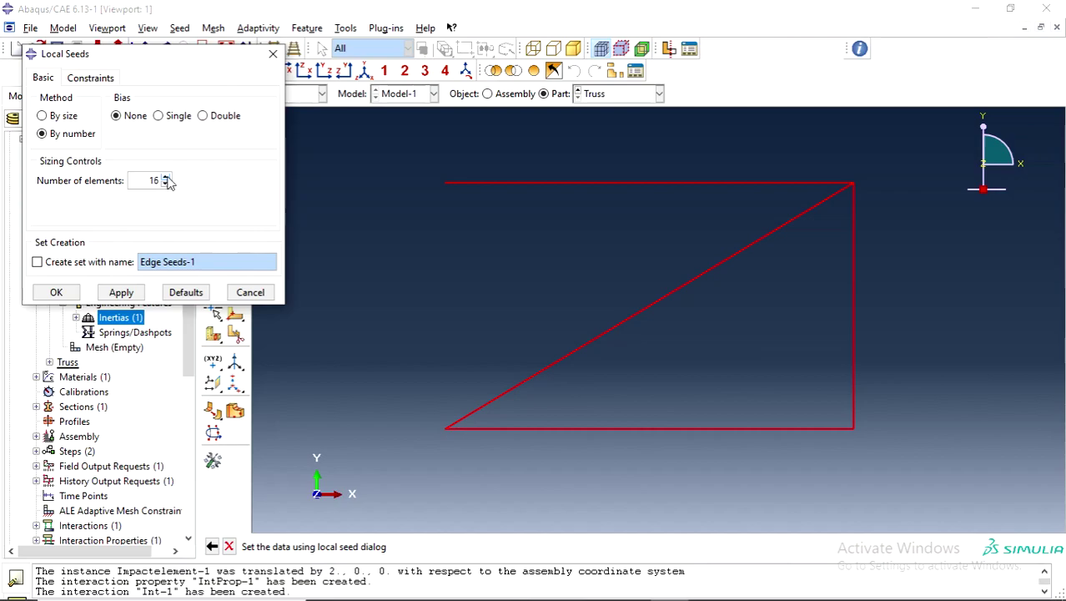
click(165, 179)
click(121, 292)
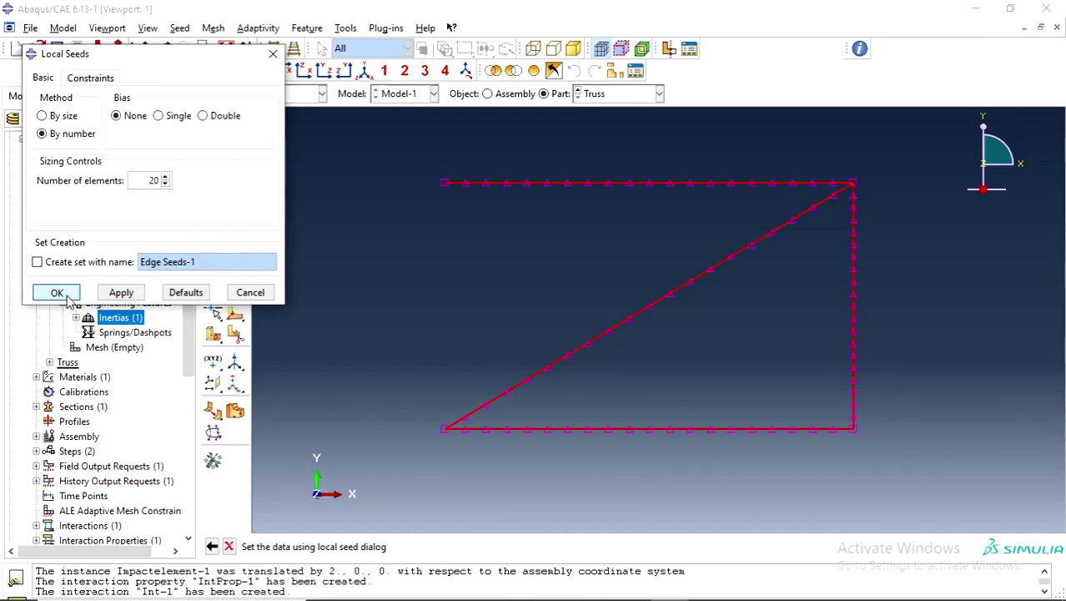
click(56, 292)
click(212, 142)
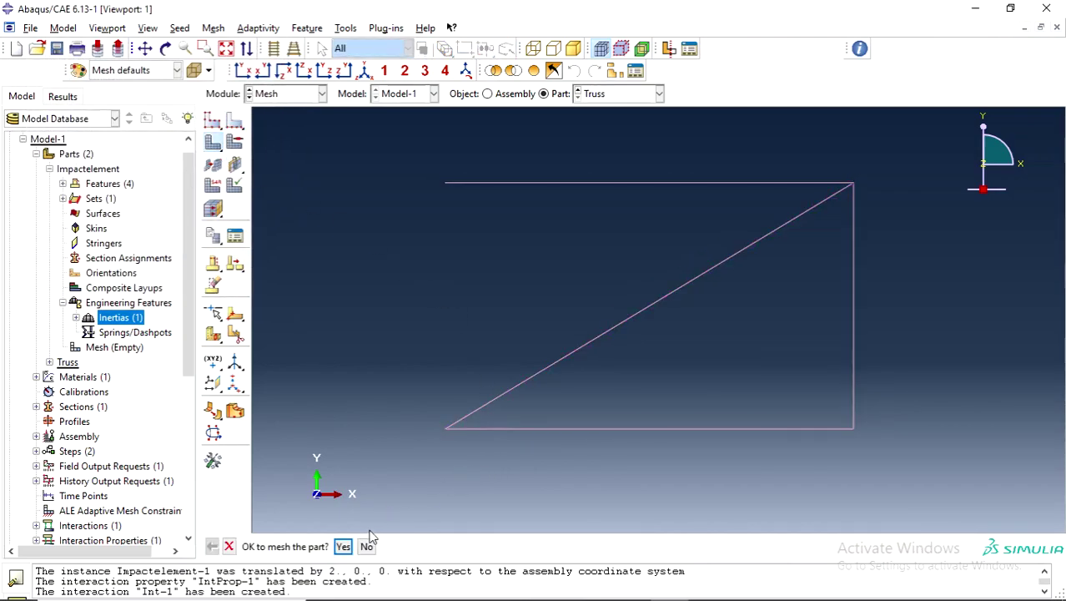
click(342, 547)
Assign the Explicit Discrete Rigid Element type to all faces of the Impactelement part and mesh it with the default seeds
click(646, 96)
click(632, 110)
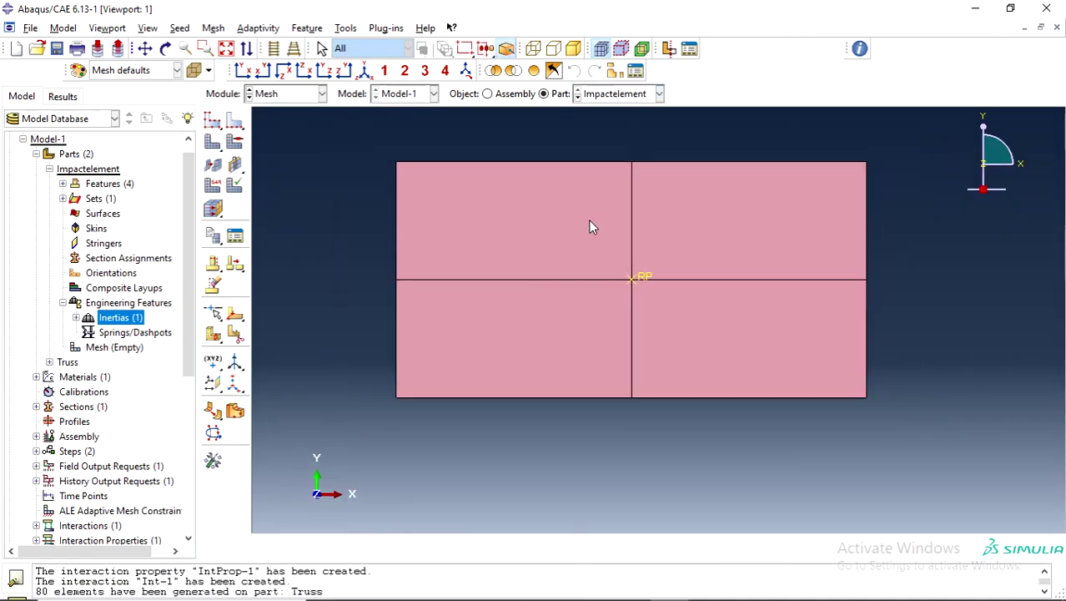
click(212, 27)
click(247, 74)
drag(379, 147, 895, 441)
click(551, 547)
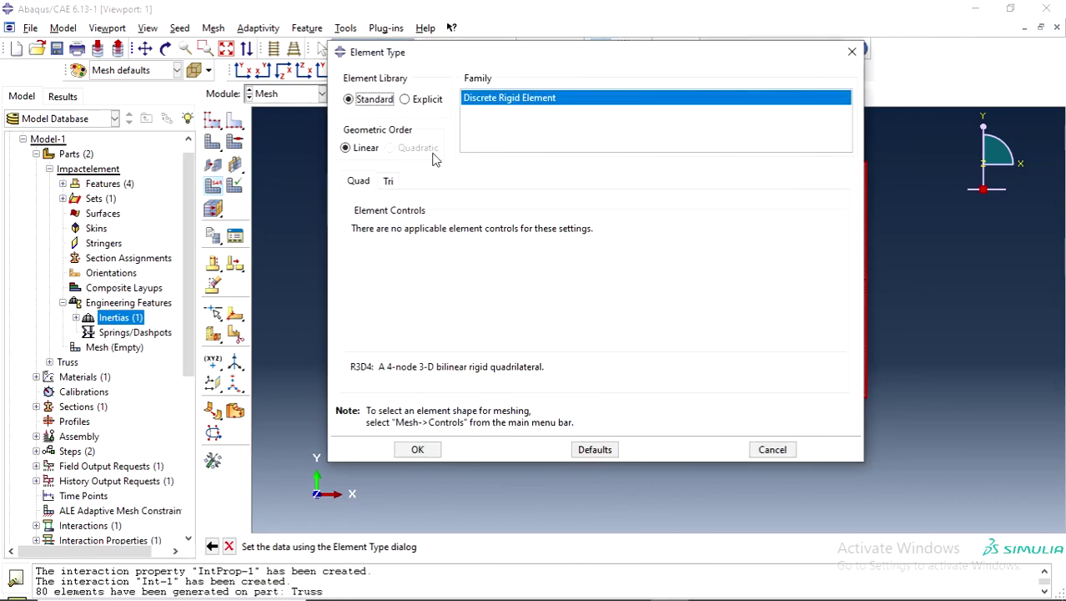
click(414, 100)
click(414, 449)
click(546, 547)
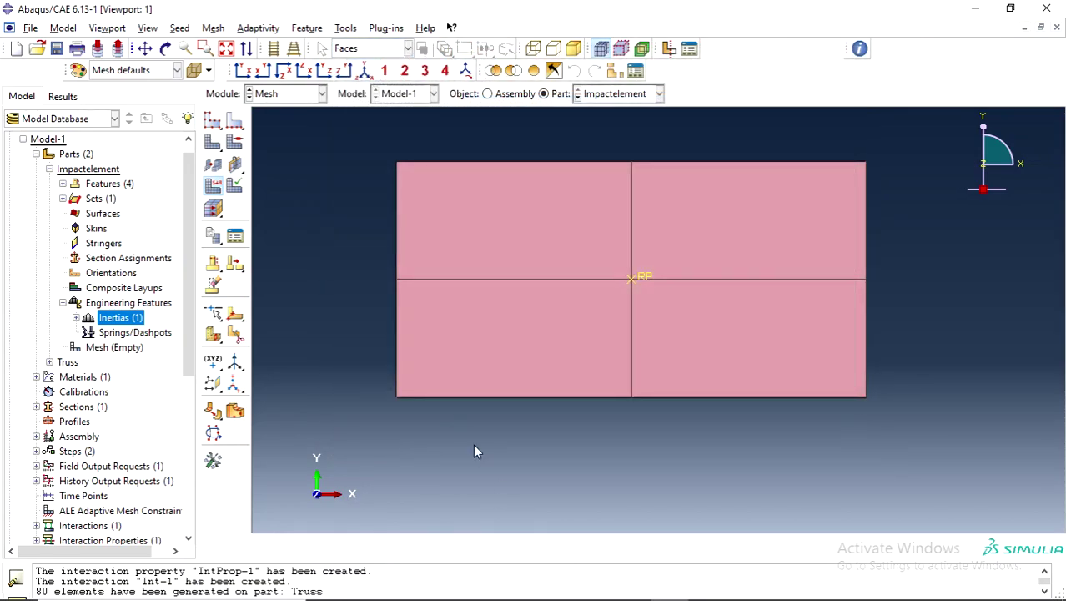
click(214, 141)
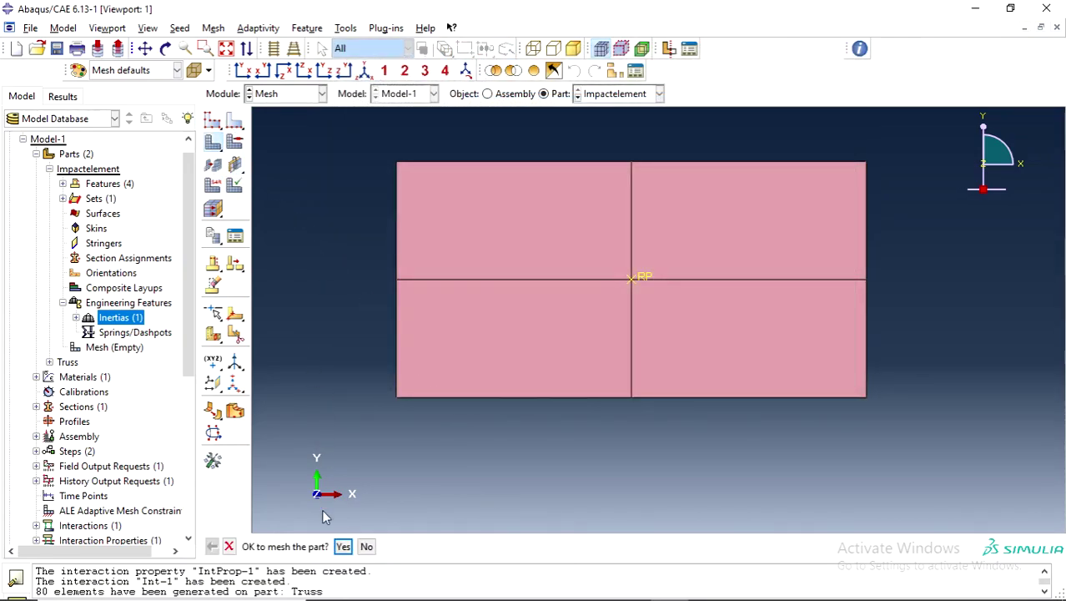
click(342, 547)
In the Job module, create a full-analysis job named truss_impact for Model-1 with the default job settings
click(321, 94)
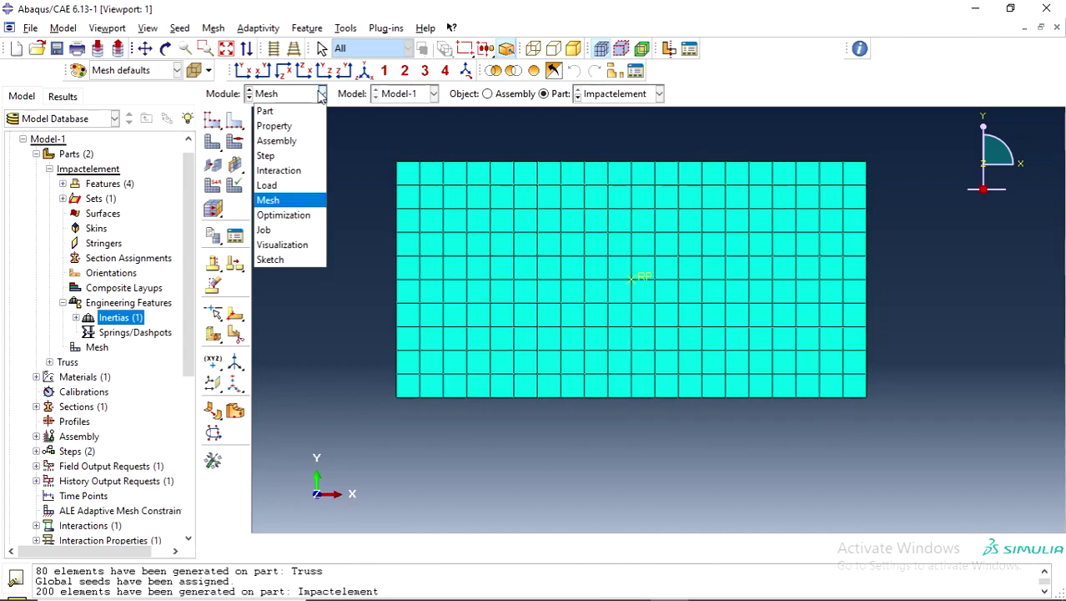
click(285, 201)
click(305, 95)
click(292, 230)
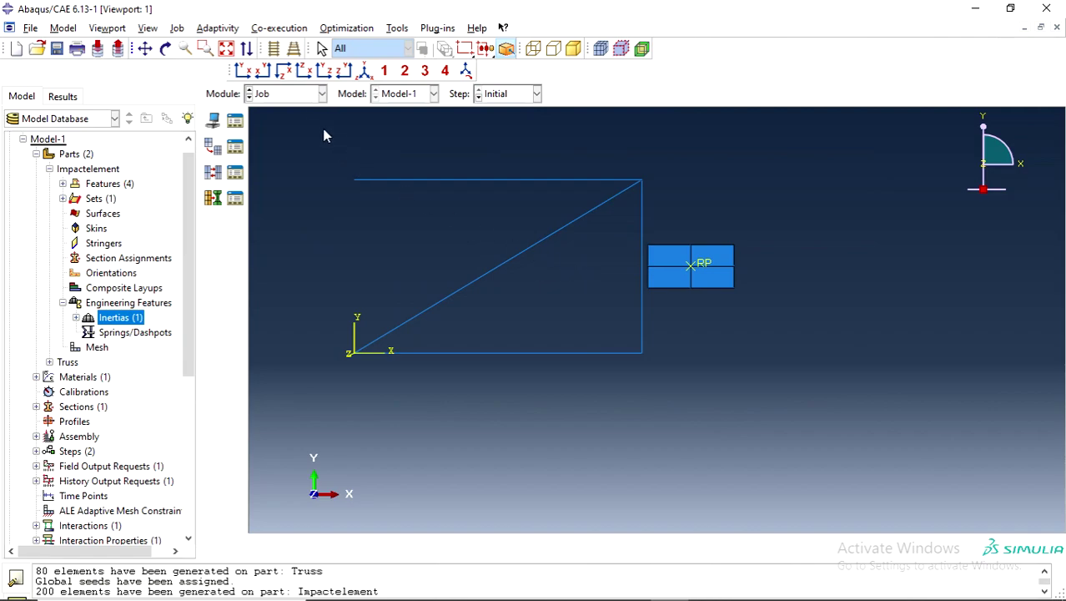
click(317, 94)
click(609, 77)
click(234, 121)
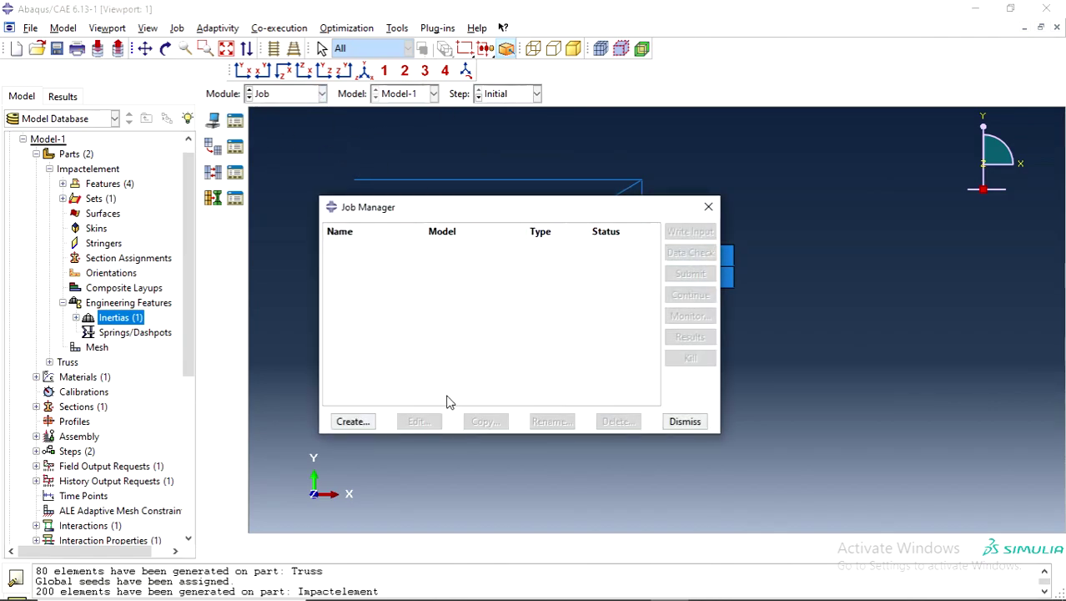
click(352, 421)
key(BackSpace)
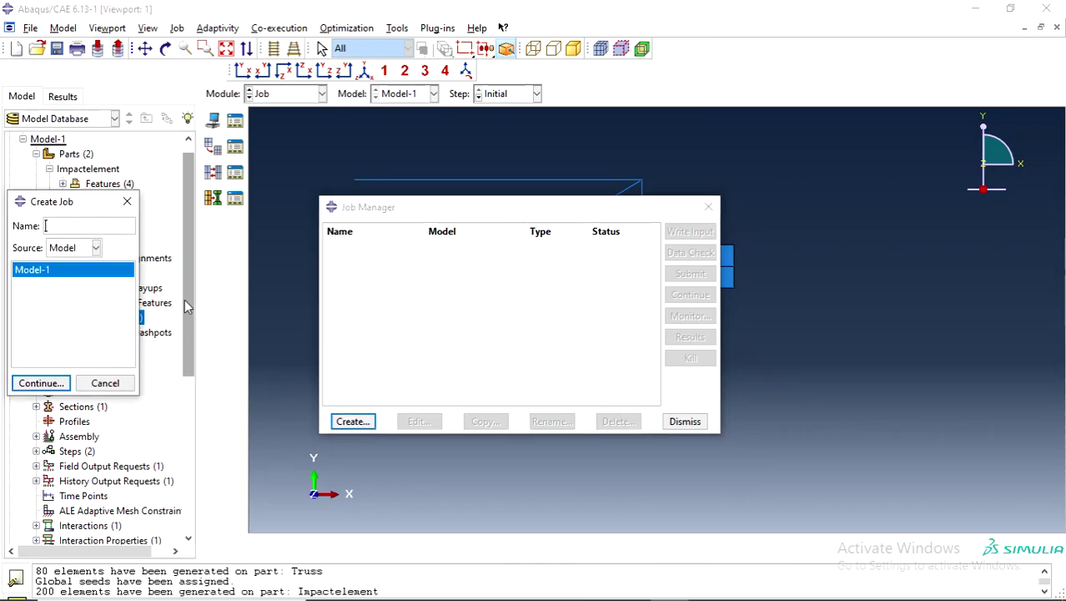
text(truss_impact)
click(40, 383)
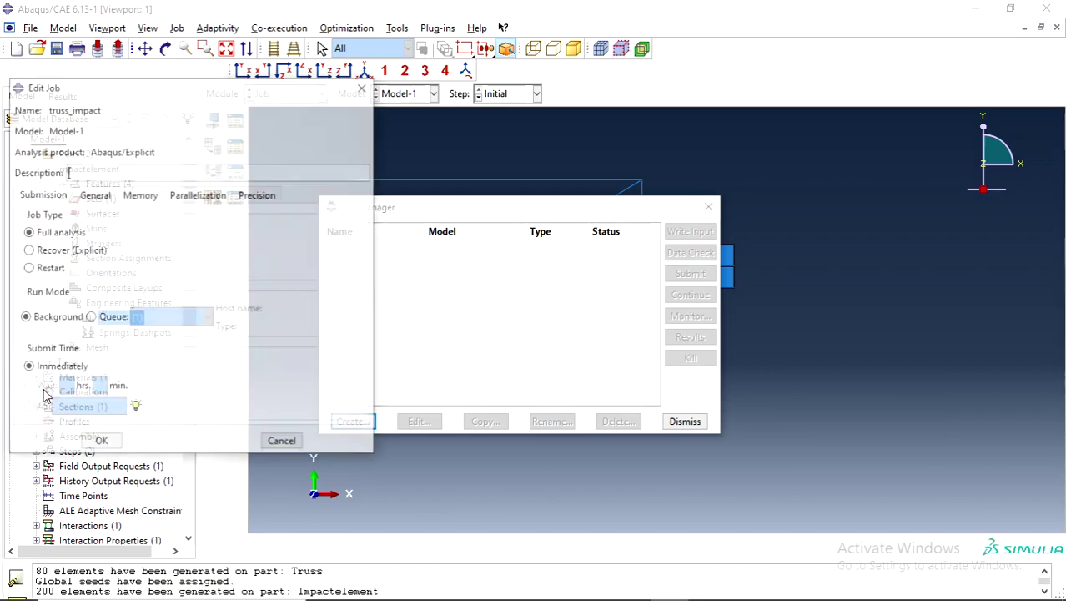
click(100, 443)
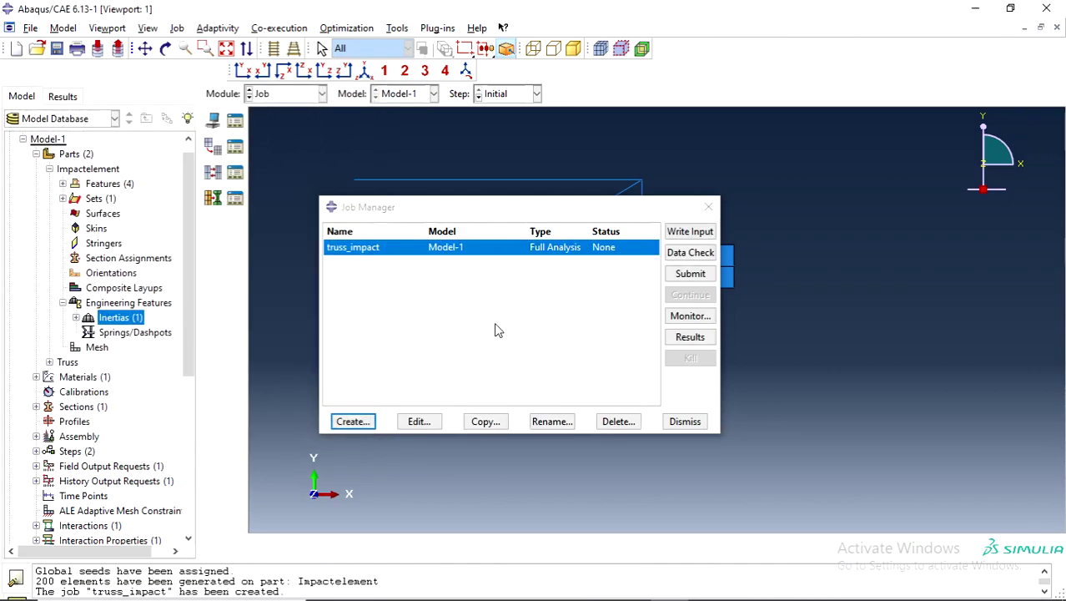
Submit the truss_impact job and monitor its progress
click(691, 274)
click(60, 207)
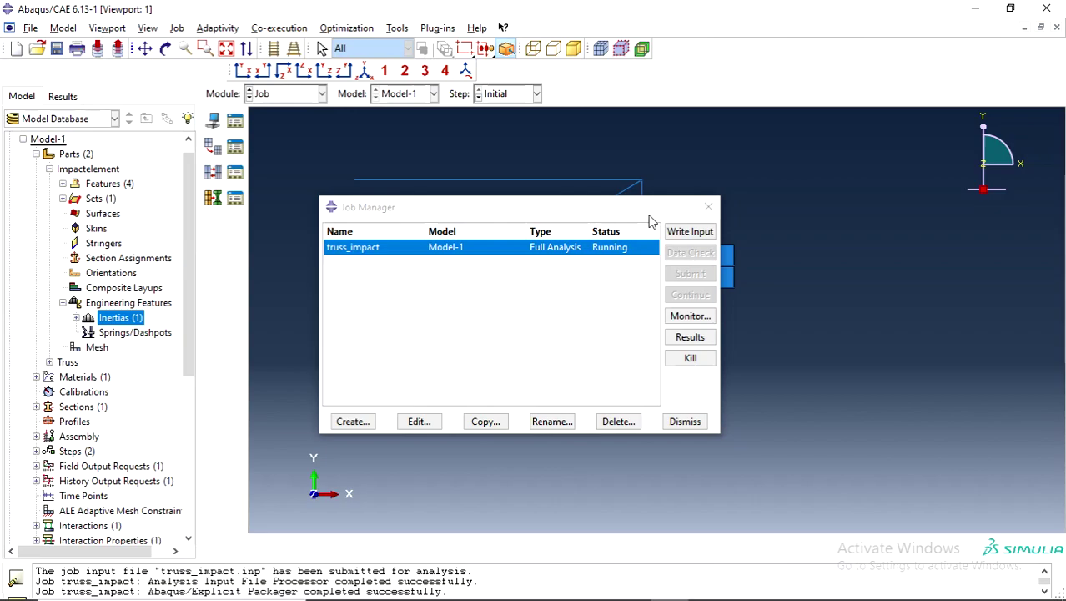
click(690, 315)
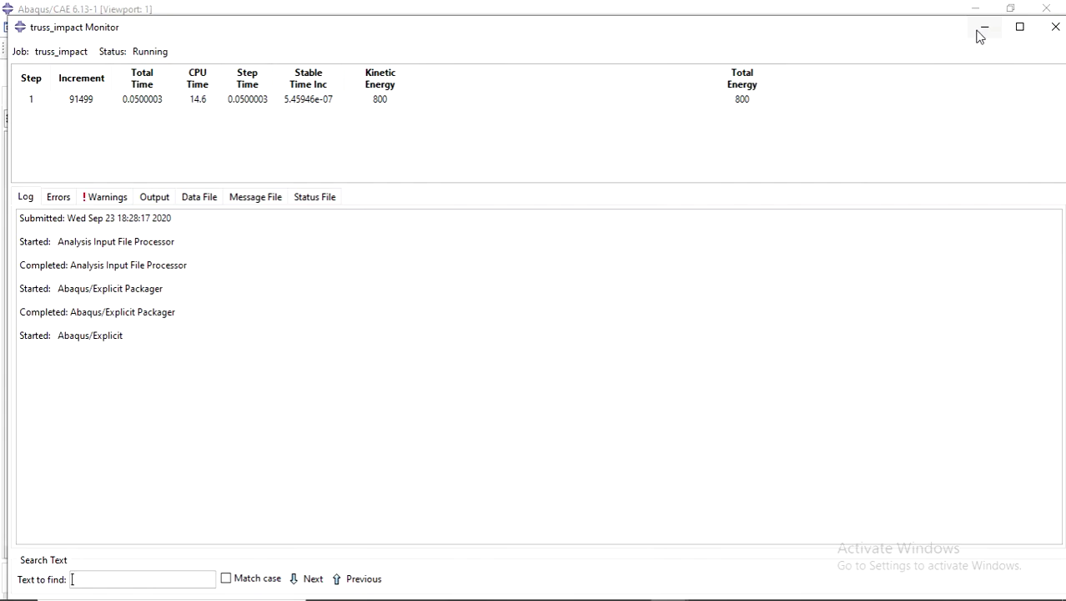
click(983, 29)
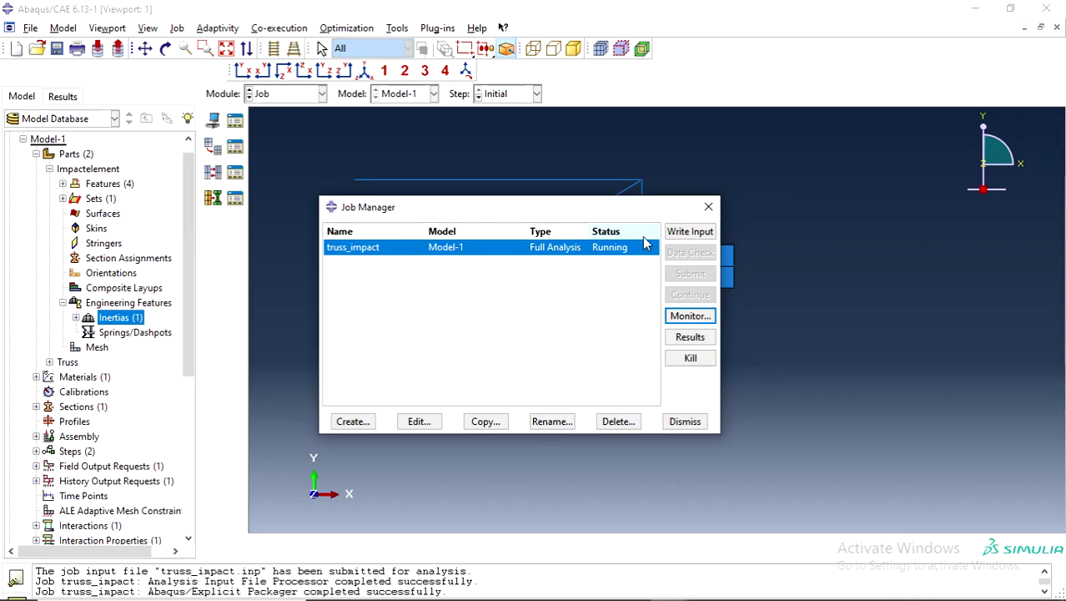
Open the truss_impact results and plot stress contours on the deformed shape in the XY view
click(690, 337)
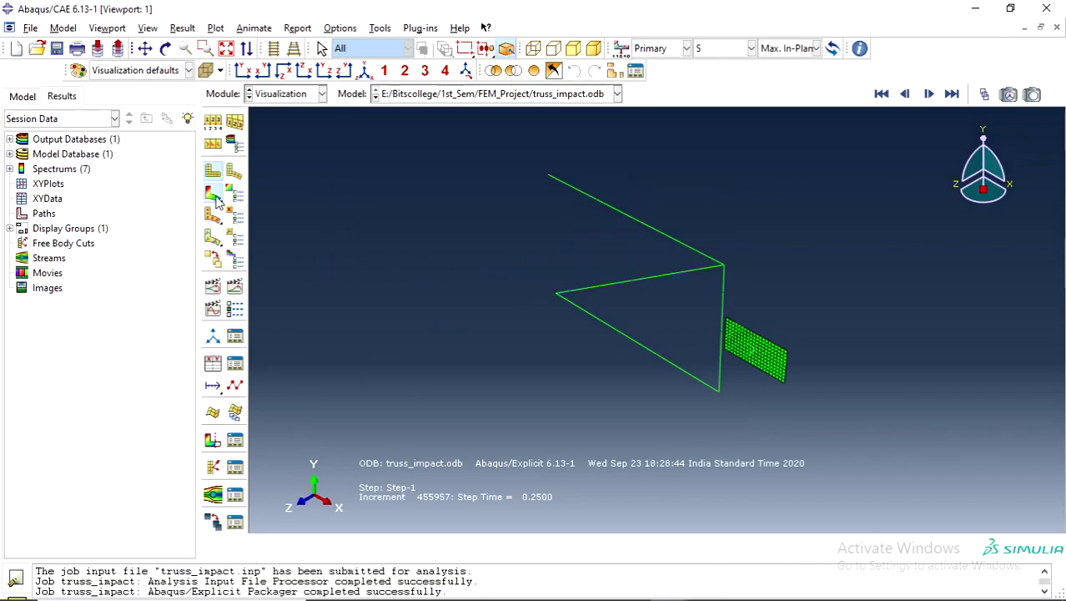
click(214, 195)
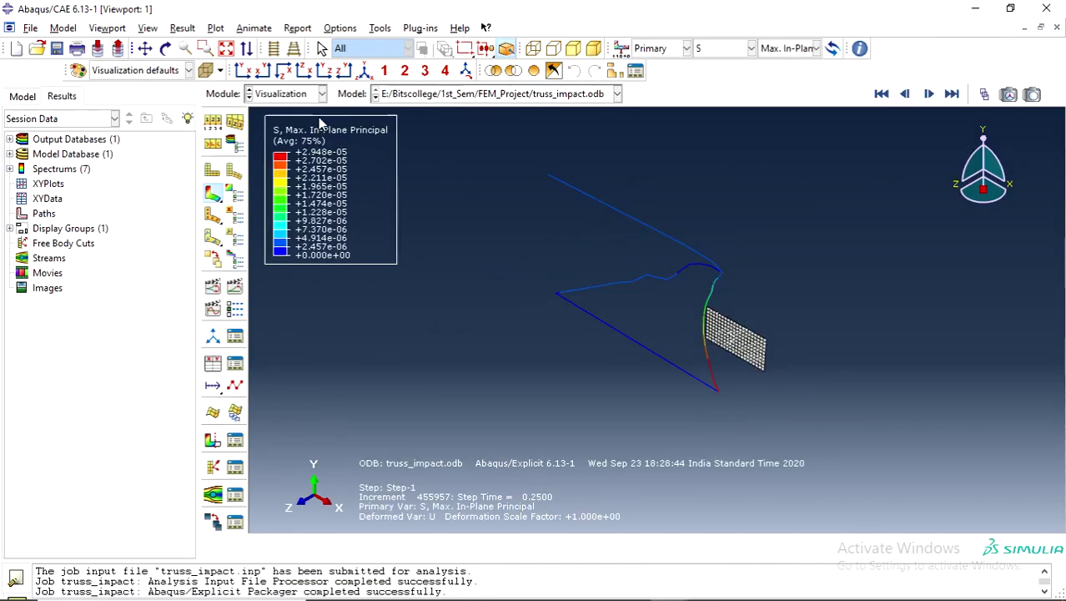
click(242, 72)
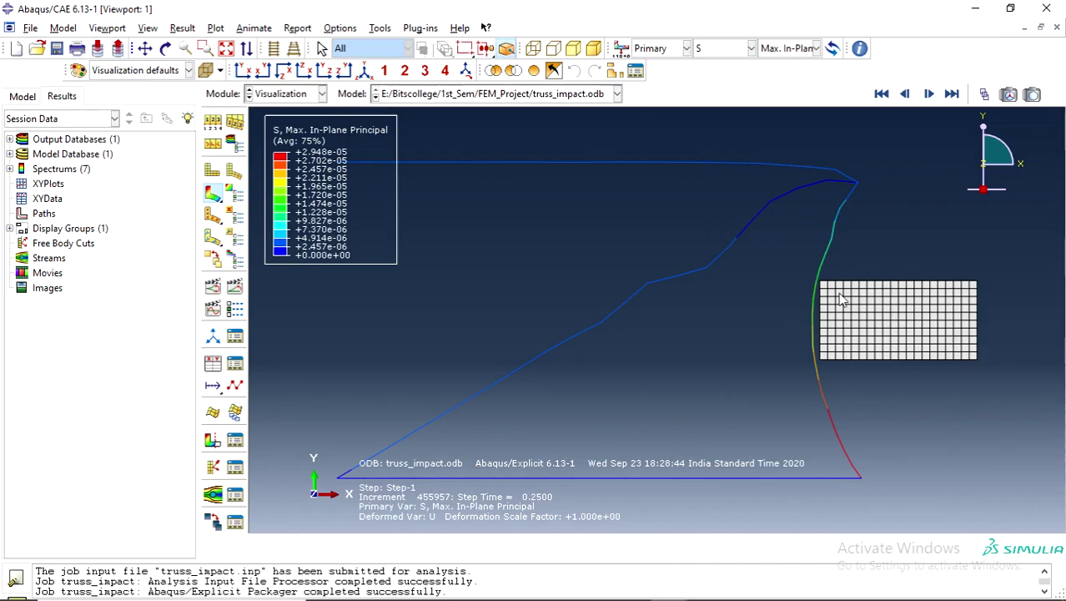
Animate the impact over its time history and slow down the animation's frame rate, keeping it looping
click(235, 287)
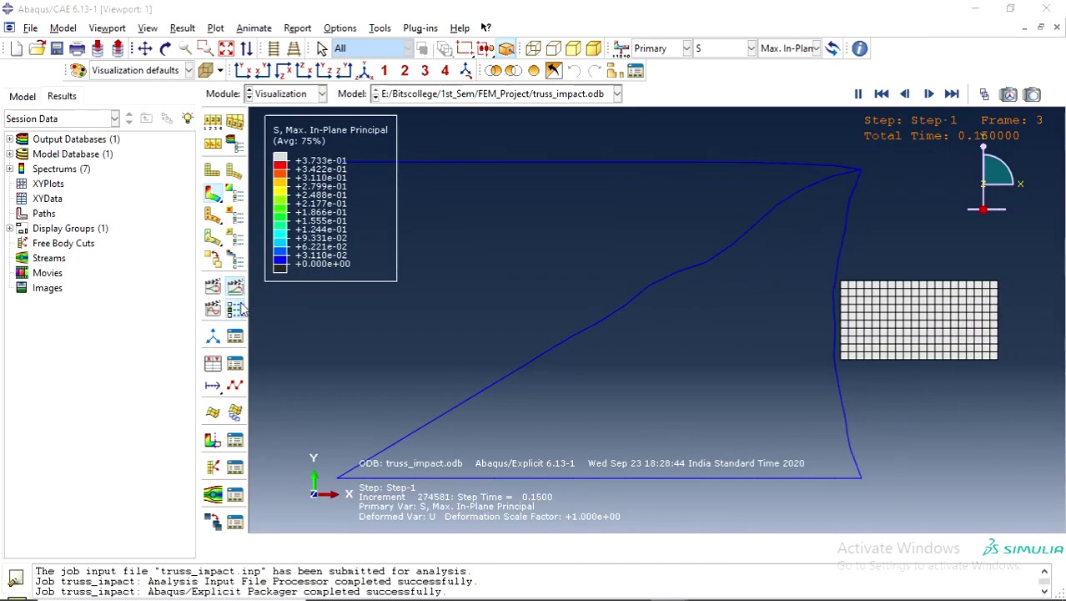
click(235, 310)
drag(232, 330, 155, 330)
click(197, 454)
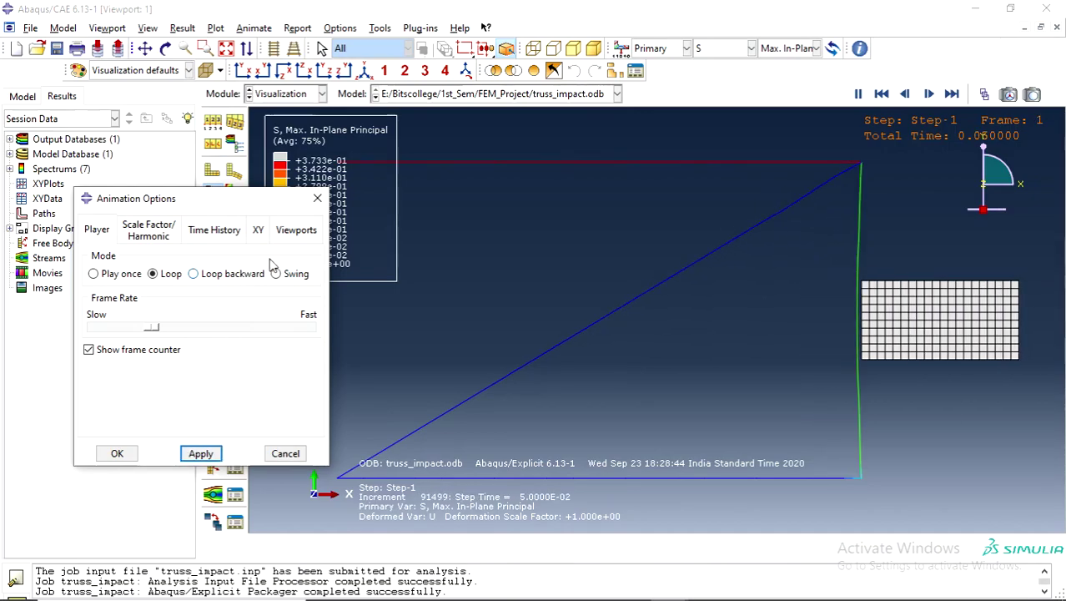
click(318, 199)
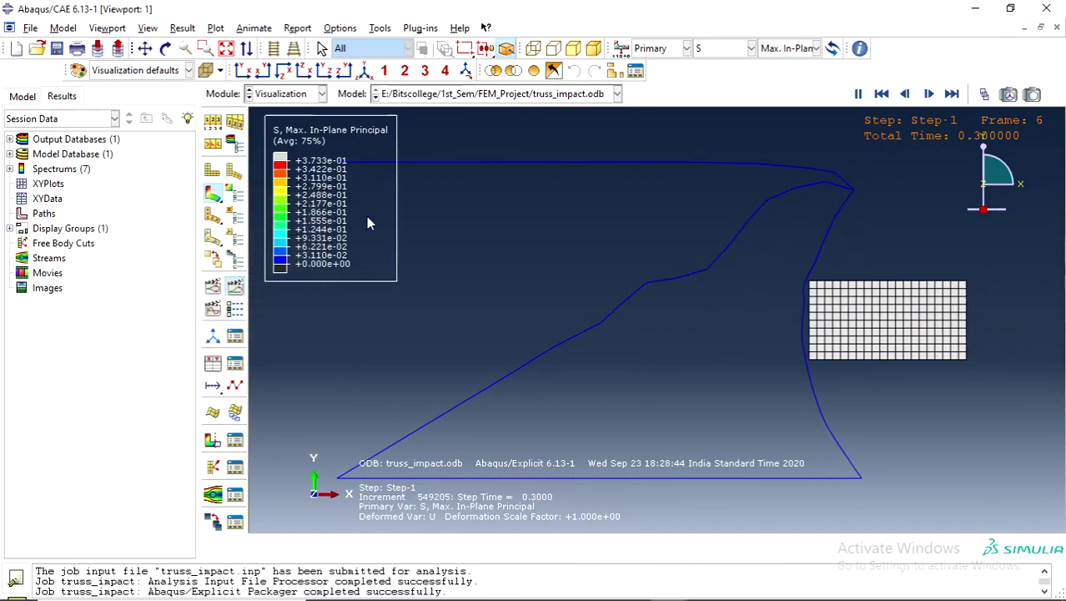